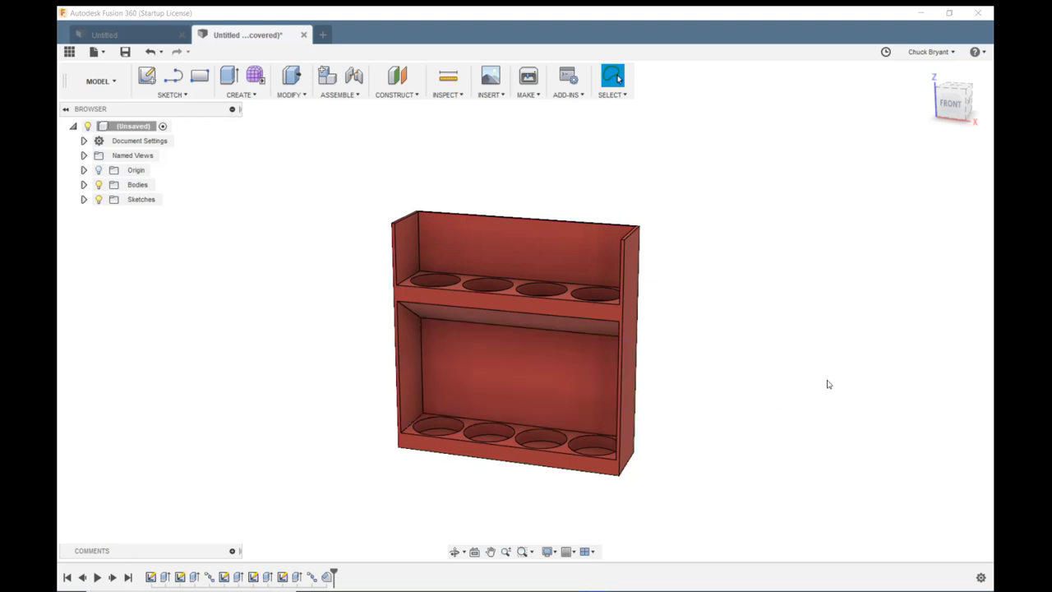
# - Edit Extrude3 to change the wall extrusion distance from 200 to 240 mm
pyautogui.moveTo(787, 364); pyautogui.dragTo(728, 363, button='middle')
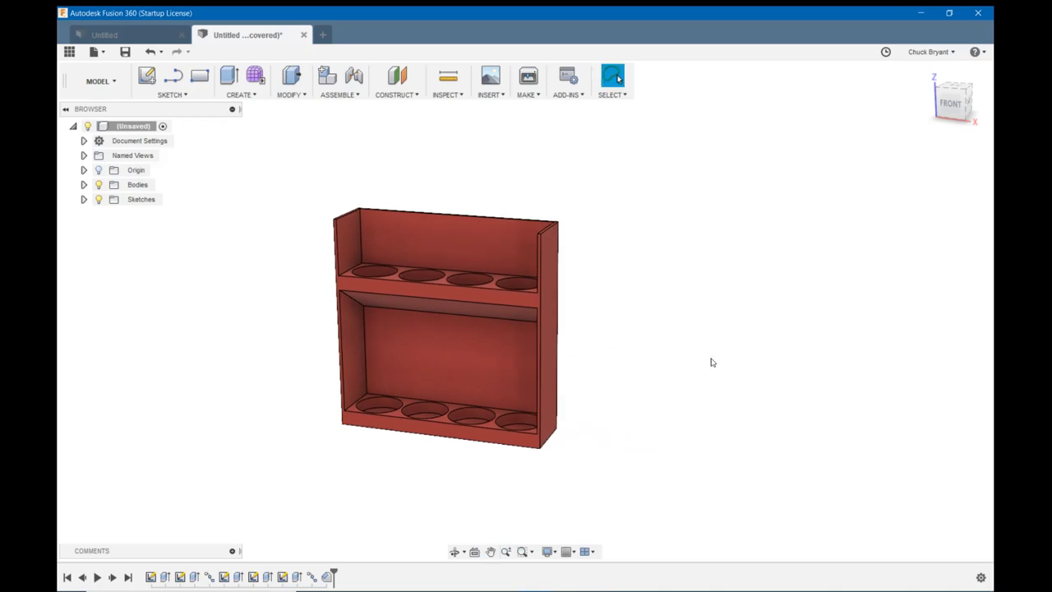
pyautogui.keyDown('shift'); pyautogui.moveTo(681, 301); pyautogui.dragTo(681, 293, button='middle'); pyautogui.keyUp('shift')
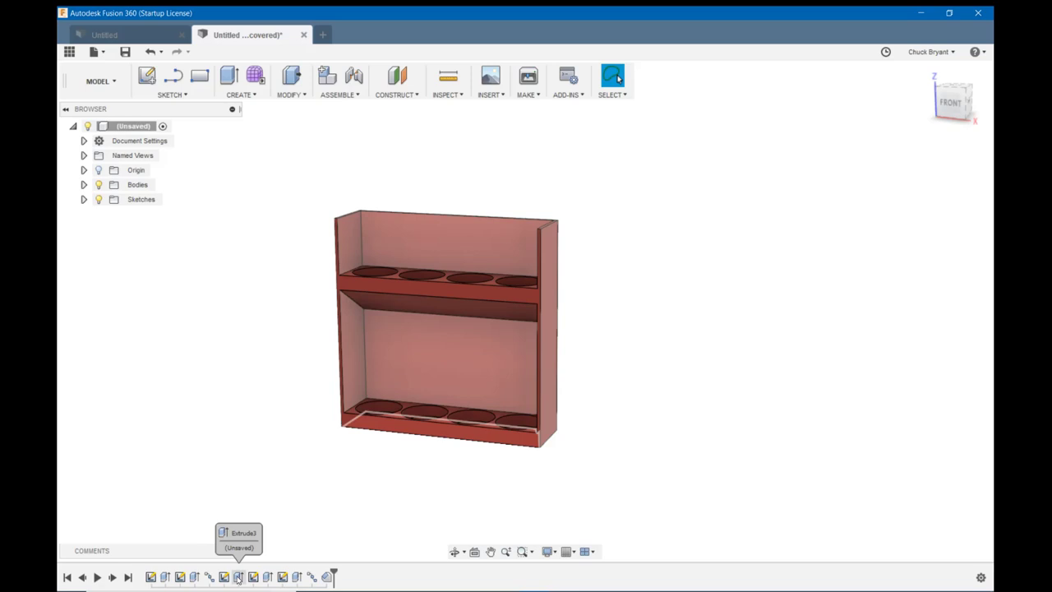
pyautogui.click(237, 578)
pyautogui.rightClick(237, 578)
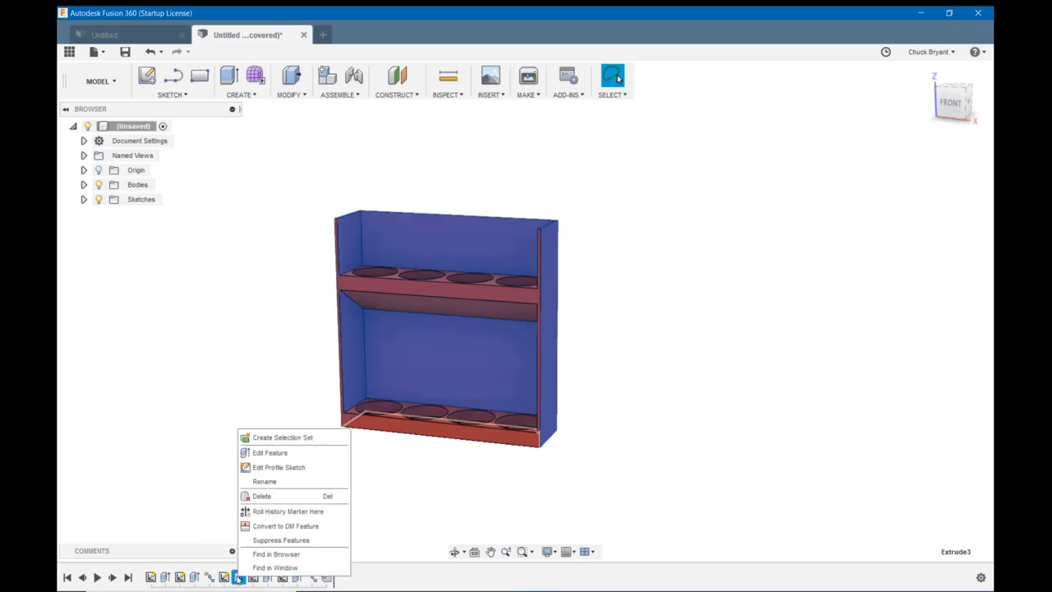
pyautogui.click(305, 453)
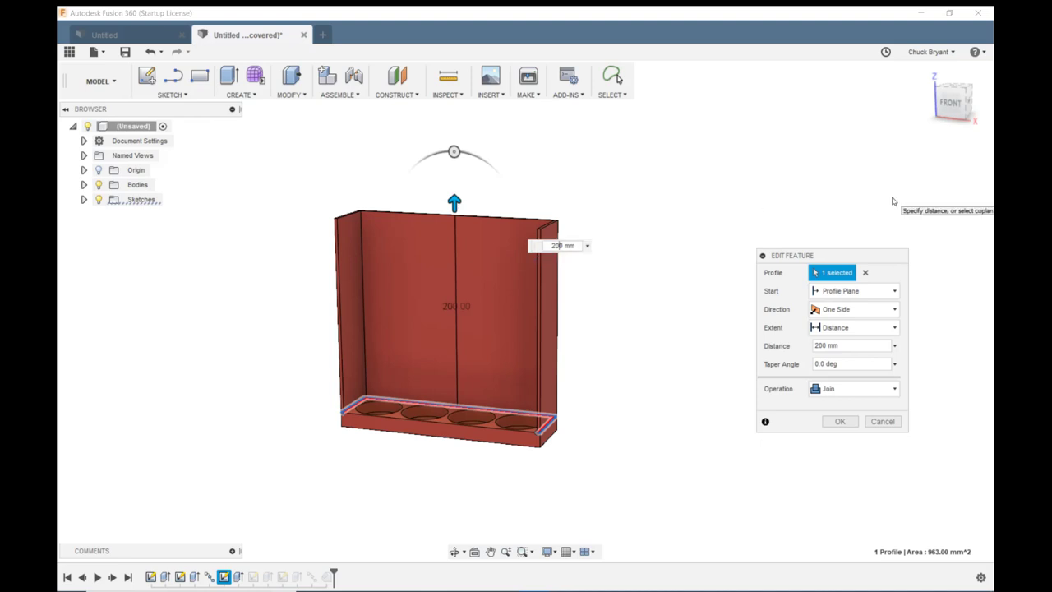
pyautogui.write('240')
pyautogui.press('Return')
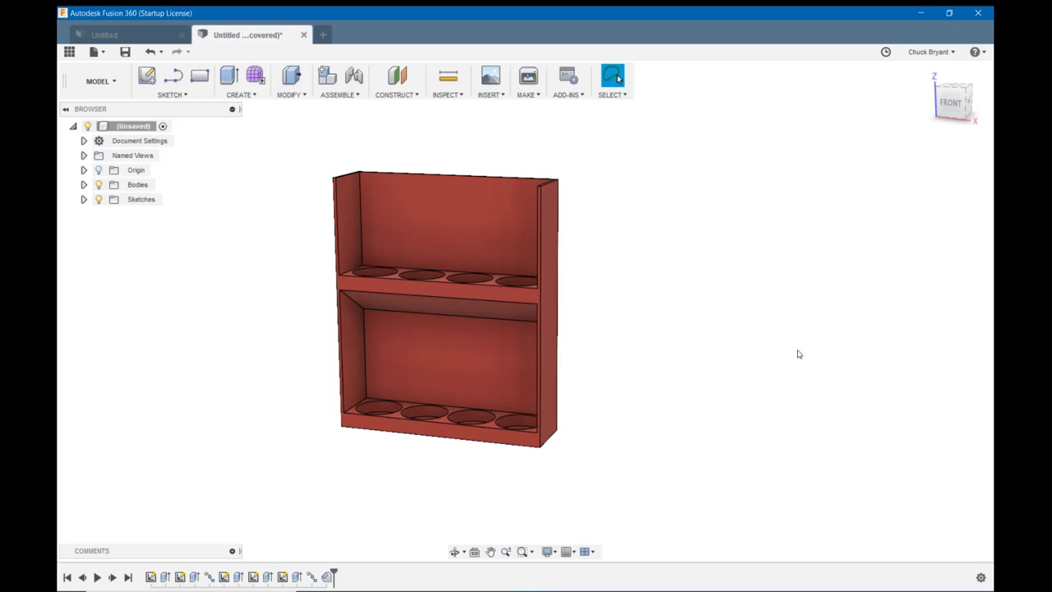
pyautogui.moveTo(695, 376)
pyautogui.keyDown('shift'); pyautogui.mouseDown(button='middle')
pyautogui.moveTo(676, 376)
pyautogui.moveTo(699, 371)
pyautogui.mouseUp(button='middle'); pyautogui.keyUp('shift')
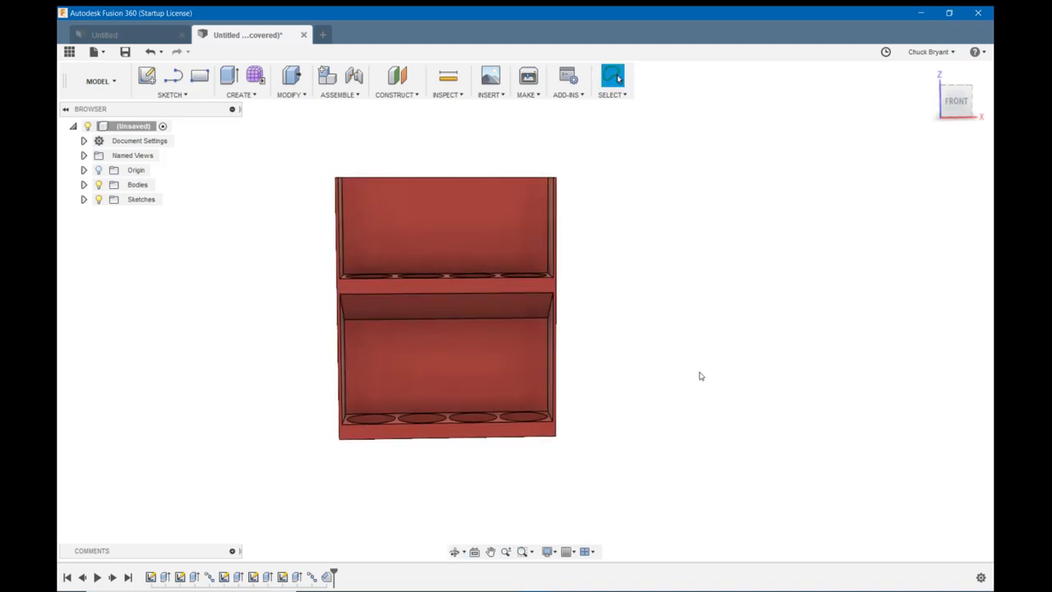
pyautogui.scroll(1, 606, 304)
pyautogui.scroll(2, 605, 304)
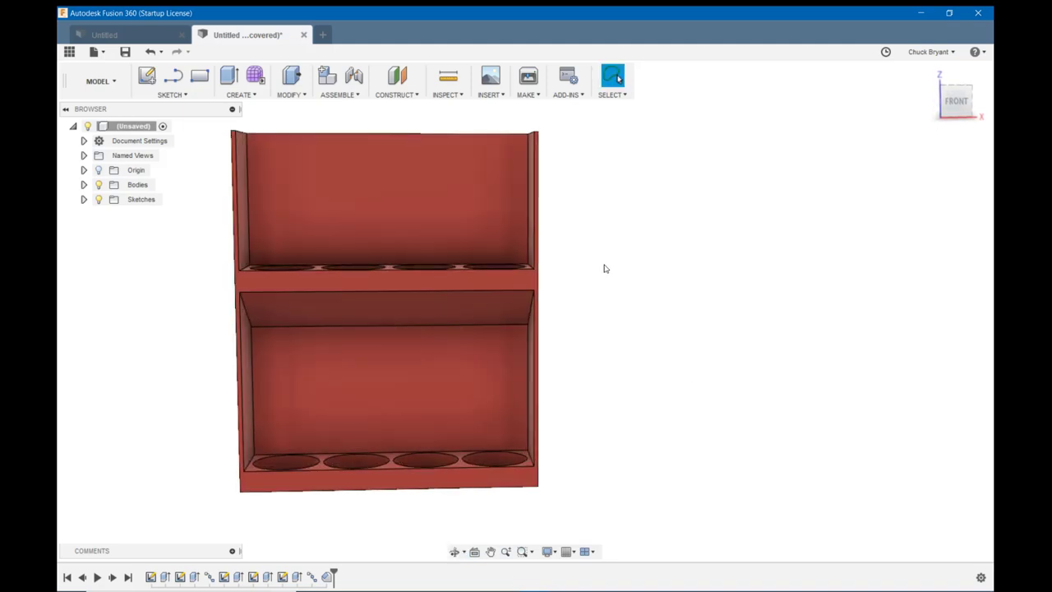
pyautogui.moveTo(605, 265); pyautogui.dragTo(719, 332, button='middle')
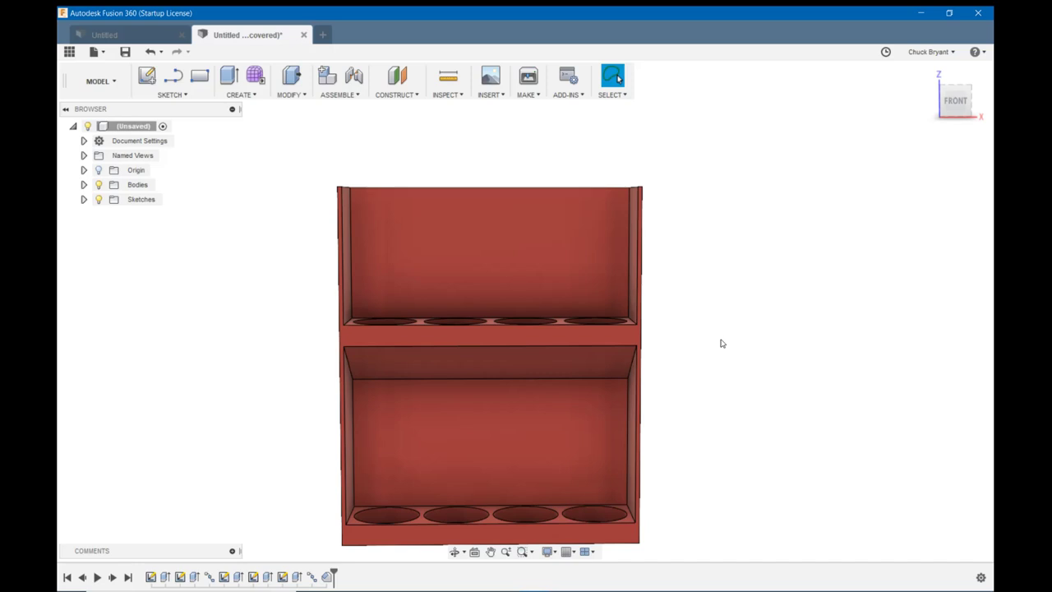
pyautogui.press('F4')
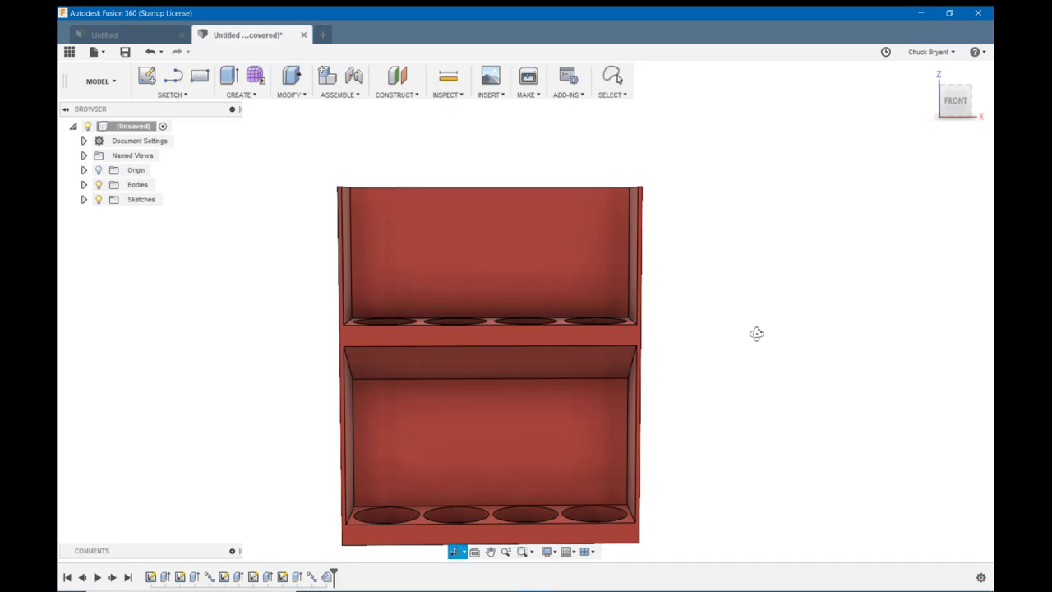
pyautogui.moveTo(756, 334); pyautogui.dragTo(755, 335)
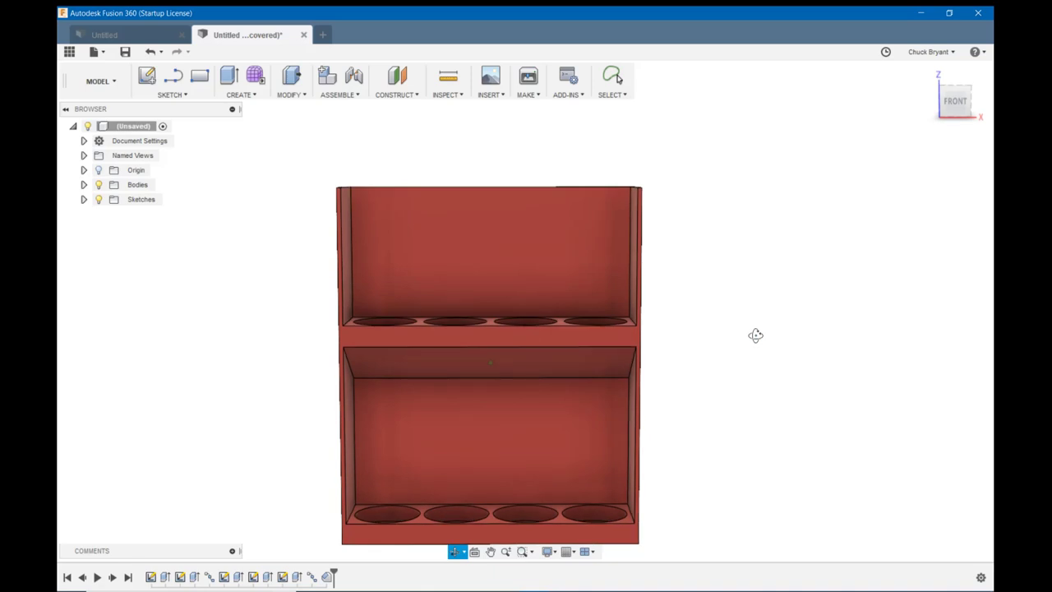
pyautogui.press('Escape')
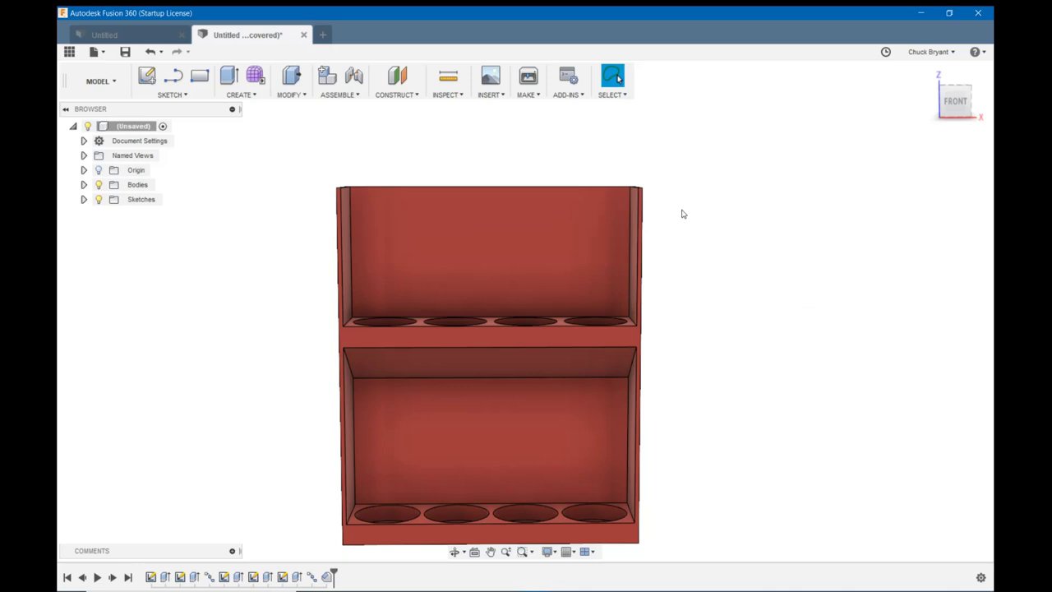
pyautogui.press('l')
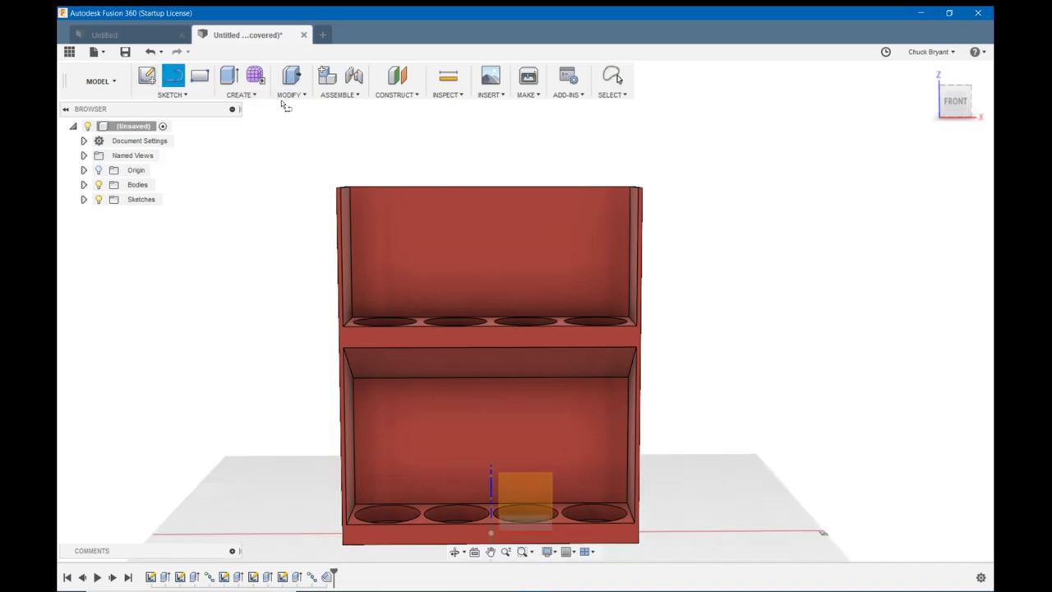
# - Start a sketch on the back wall face and draw two vertical lines down to the upper shelf
pyautogui.press('Escape')
pyautogui.click(148, 76)
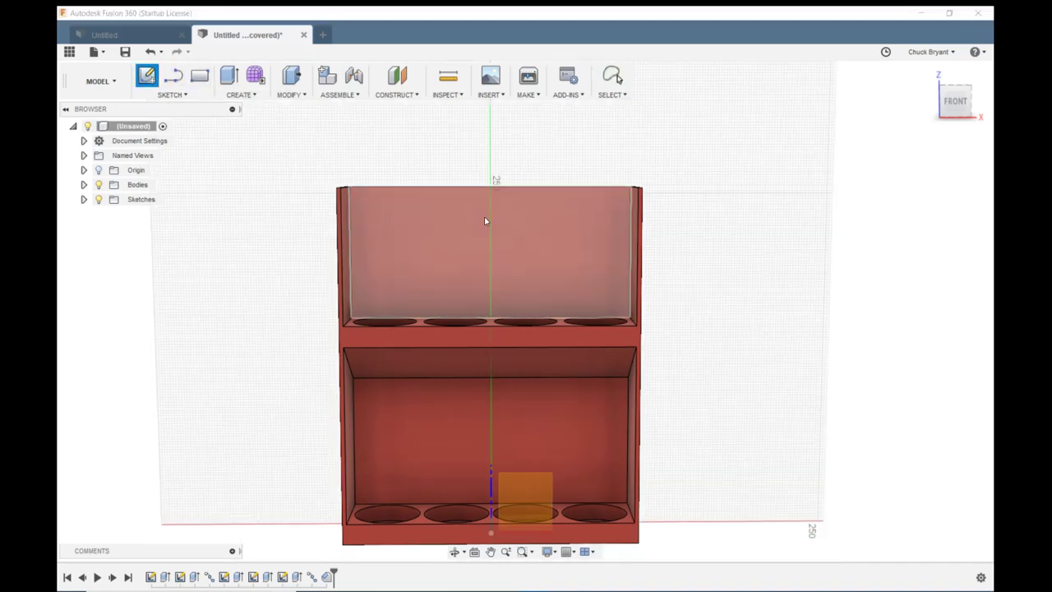
pyautogui.click(507, 243)
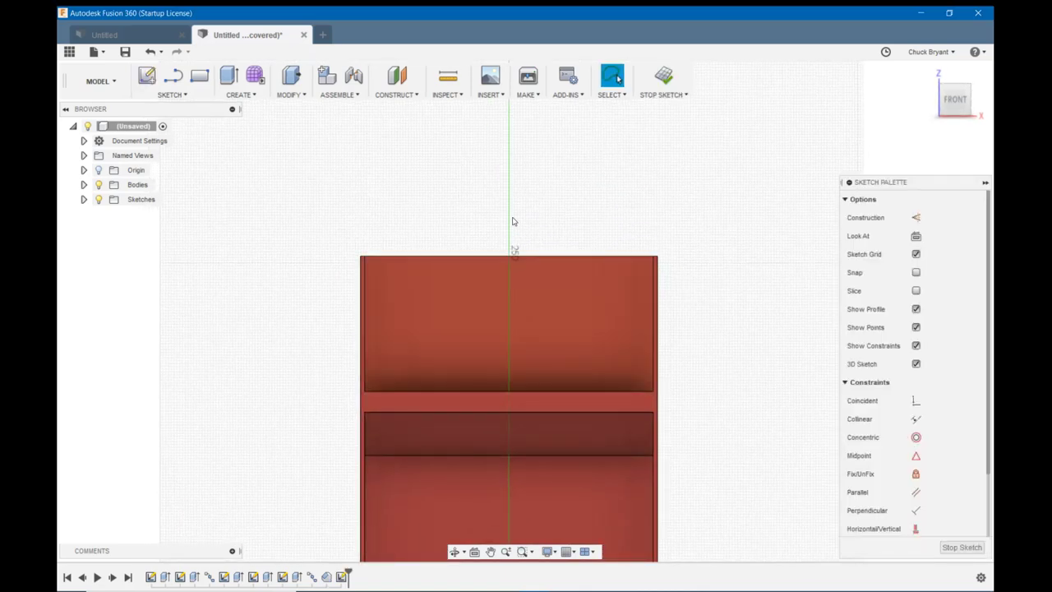
pyautogui.press('l')
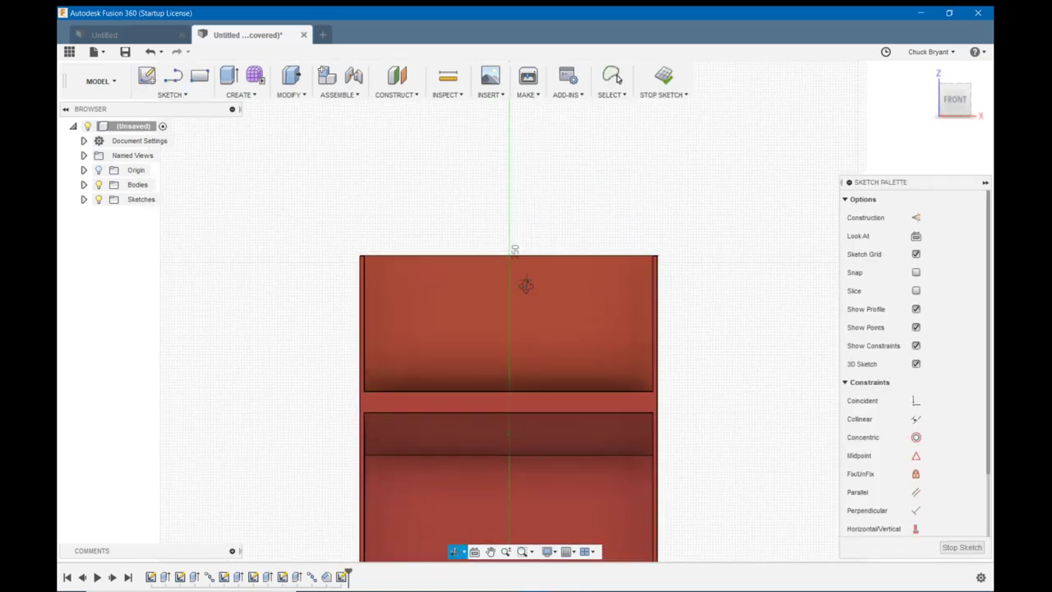
pyautogui.click(436, 256)
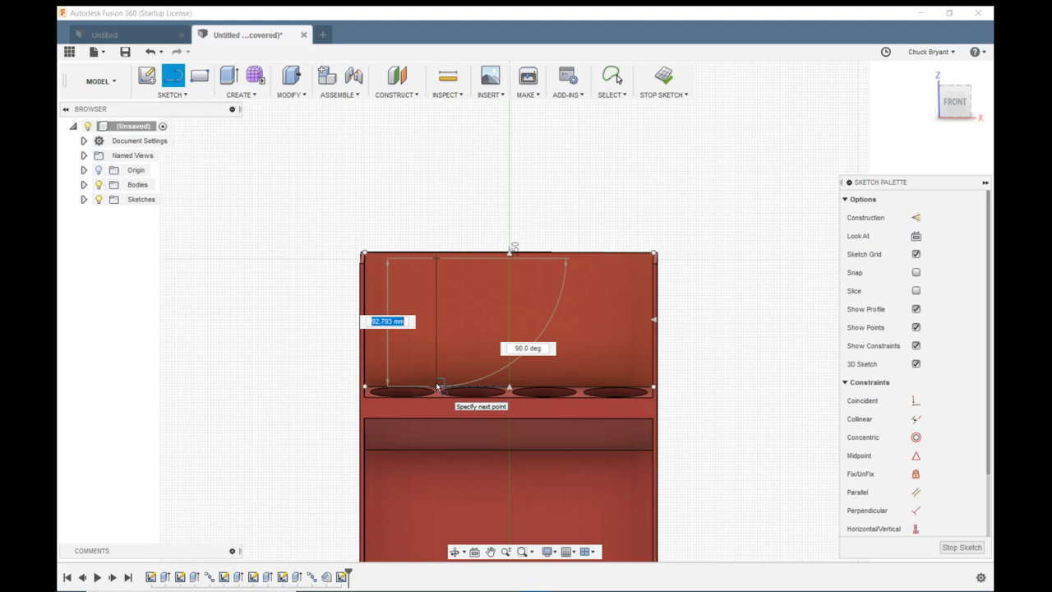
pyautogui.click(437, 386)
pyautogui.click(436, 386)
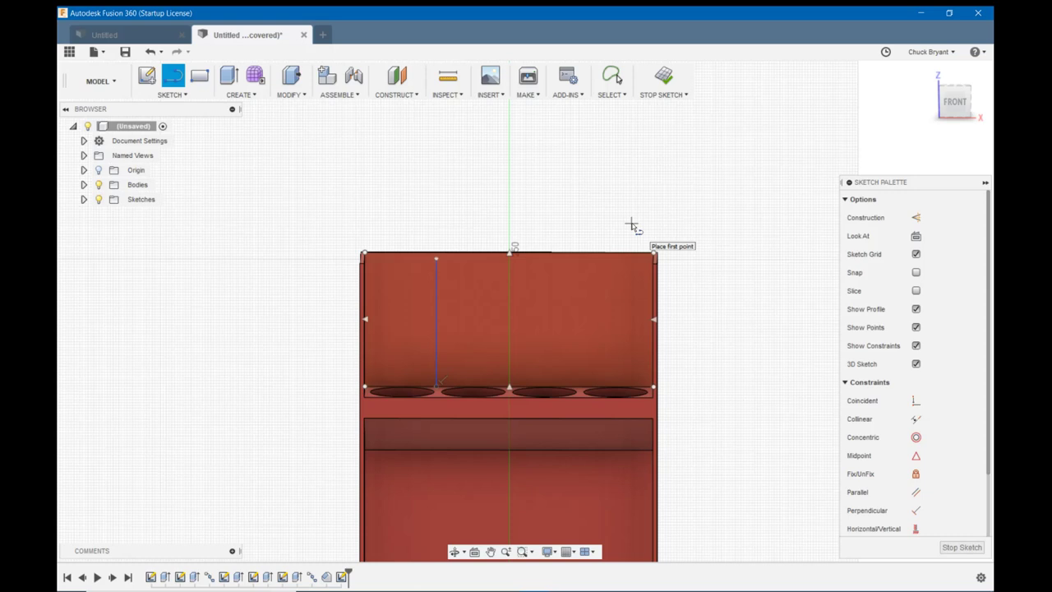
pyautogui.click(596, 253)
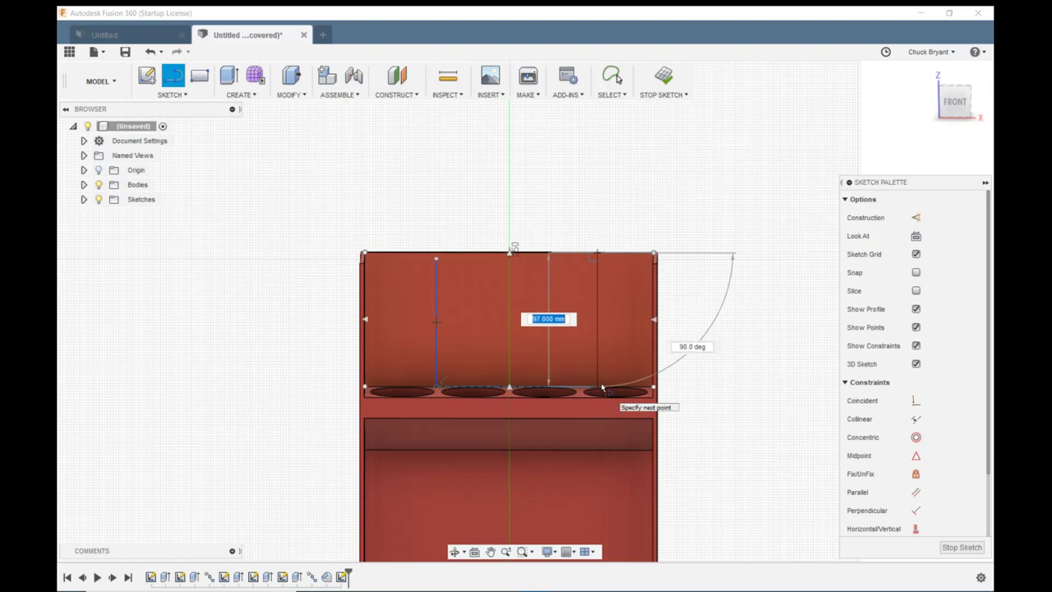
pyautogui.doubleClick(601, 387)
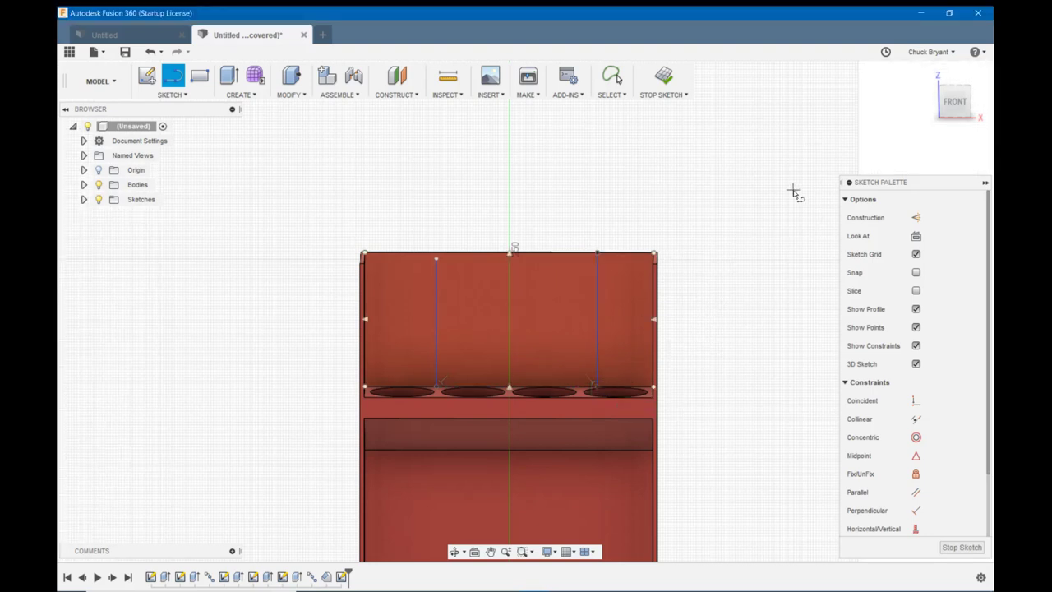
# - Draw a horizontal line across the back wall from the left wall to the right wall
pyautogui.click(364, 286)
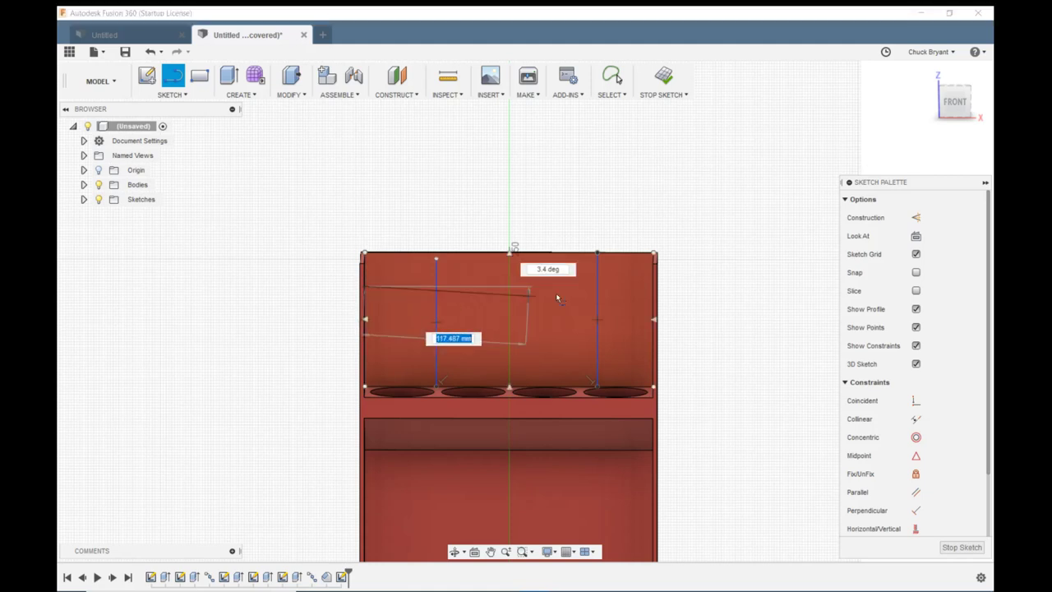
pyautogui.doubleClick(653, 288)
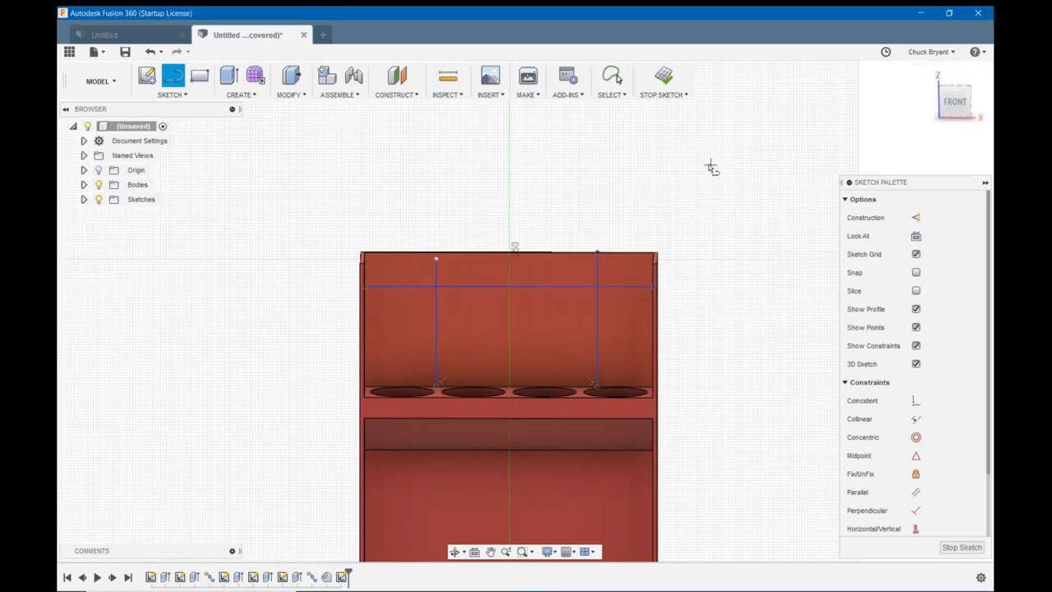
pyautogui.press('Escape')
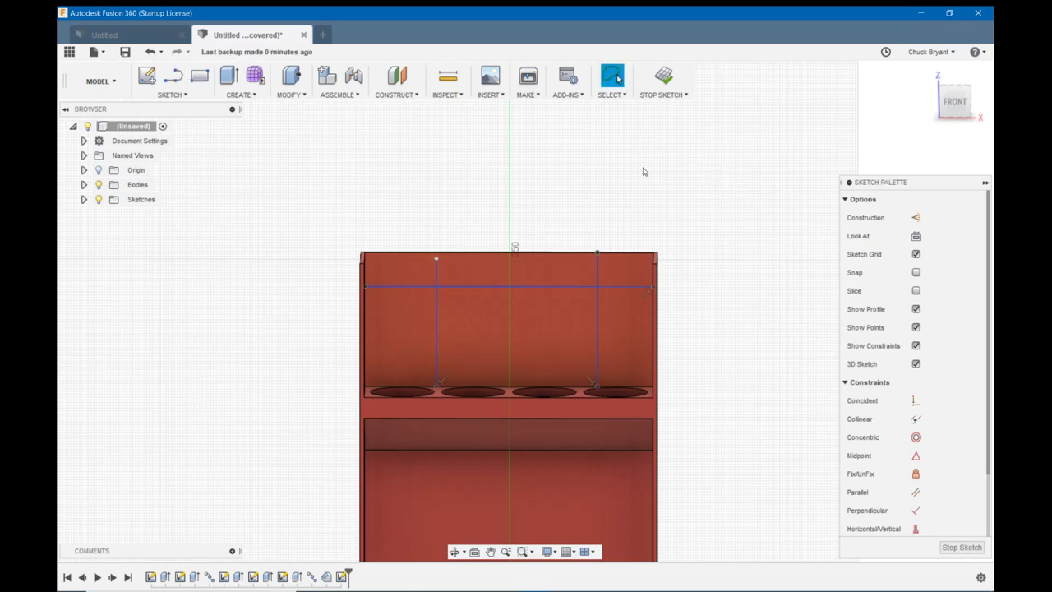
pyautogui.click(435, 253)
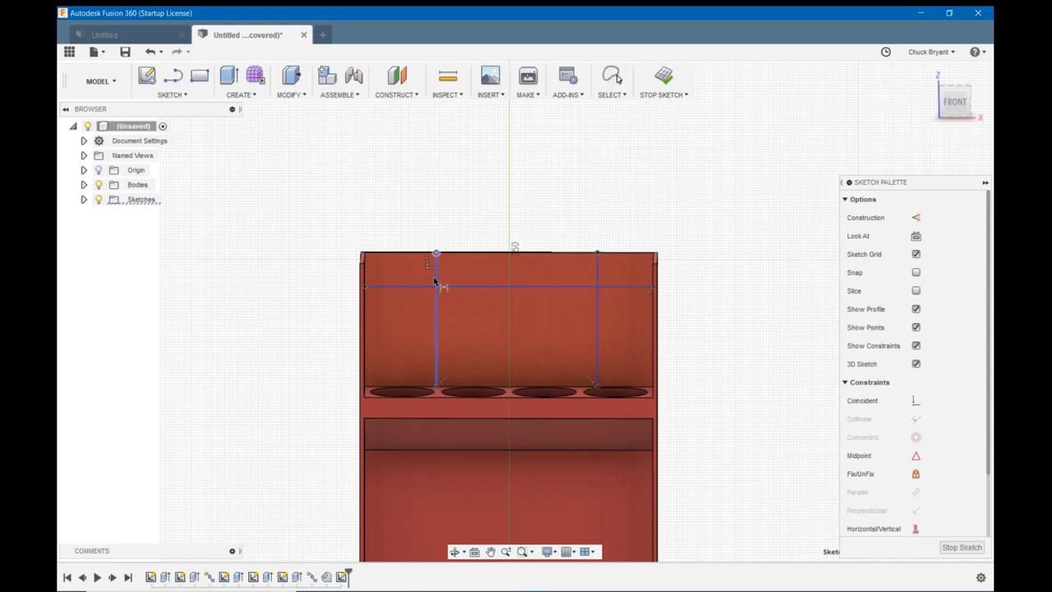
# - Dimension both vertical lines 52.5 mm in from the left and right walls
pyautogui.keyDown('shift'); pyautogui.moveTo(439, 282); pyautogui.dragTo(430, 279, button='middle'); pyautogui.keyUp('shift')
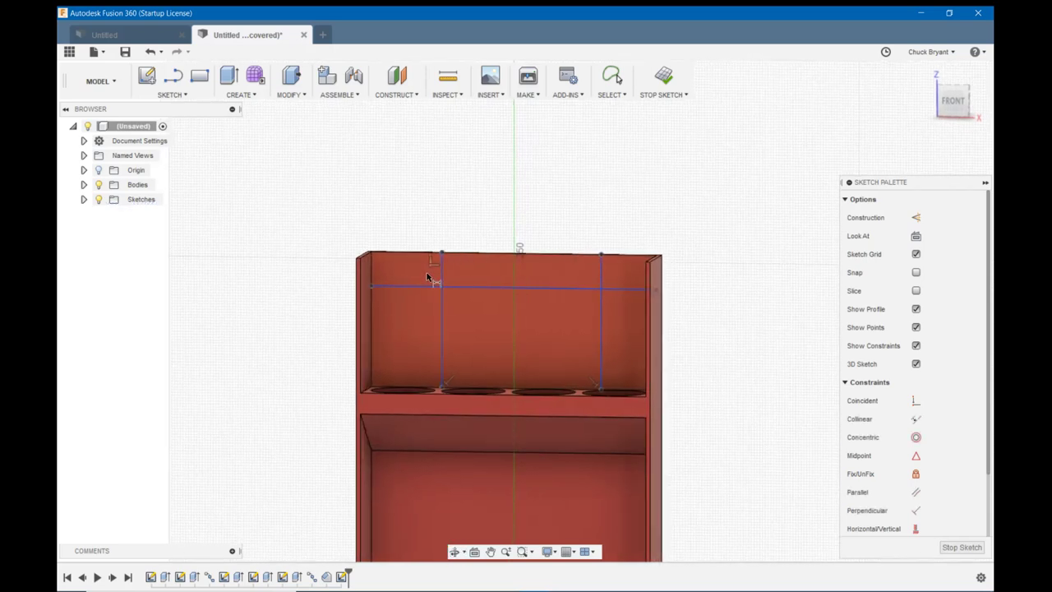
pyautogui.click(372, 270)
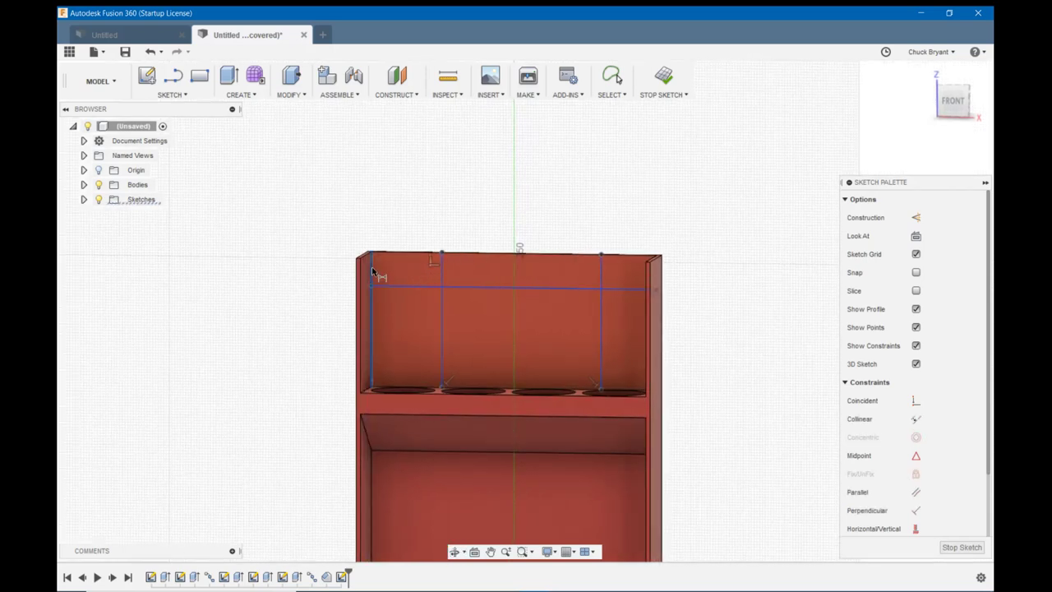
pyautogui.click(443, 278)
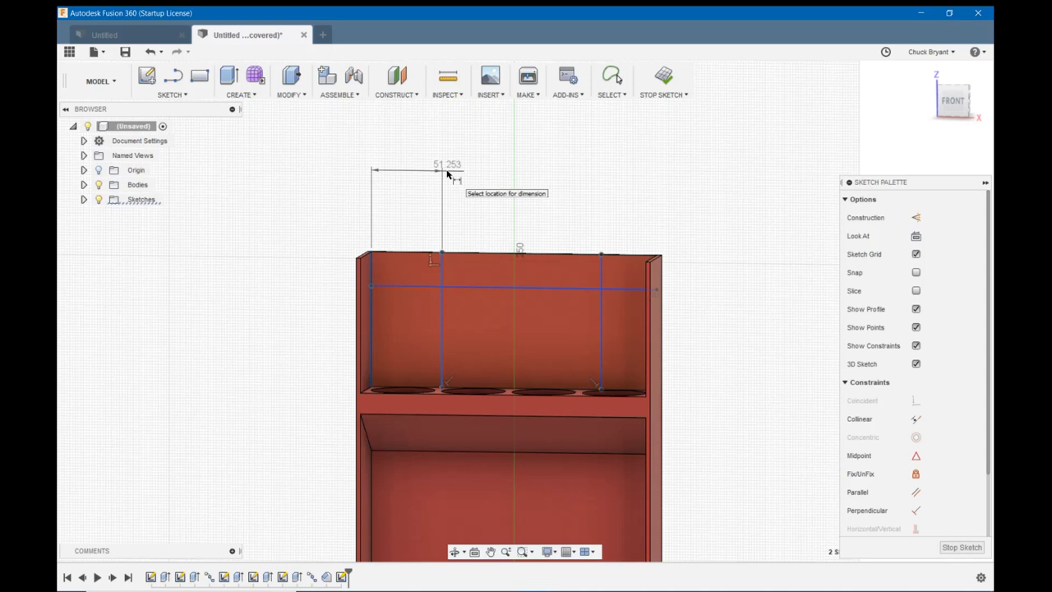
pyautogui.click(437, 173)
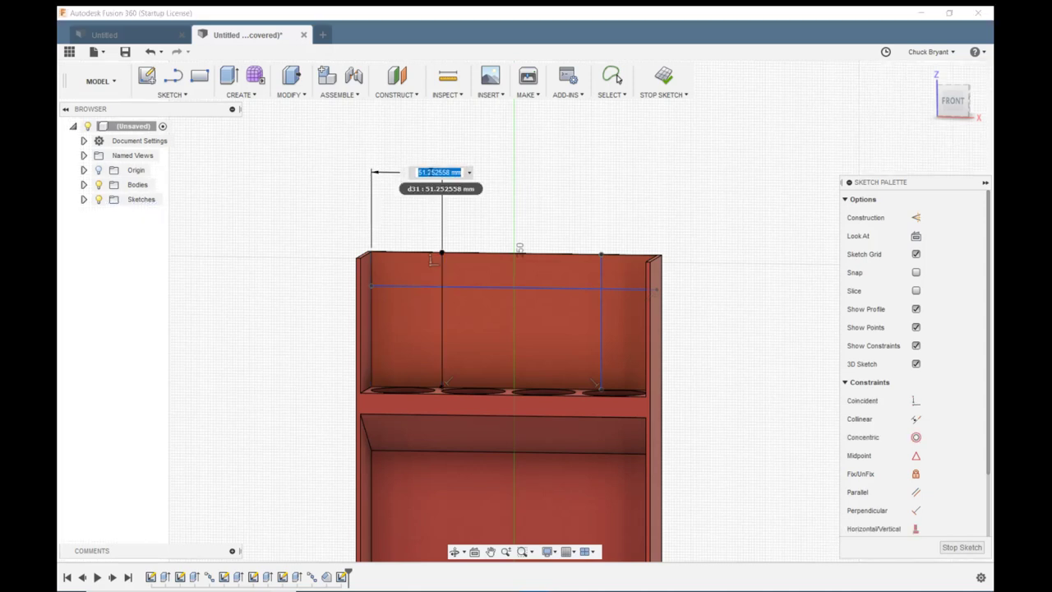
pyautogui.write('52.5')
pyautogui.press('Return')
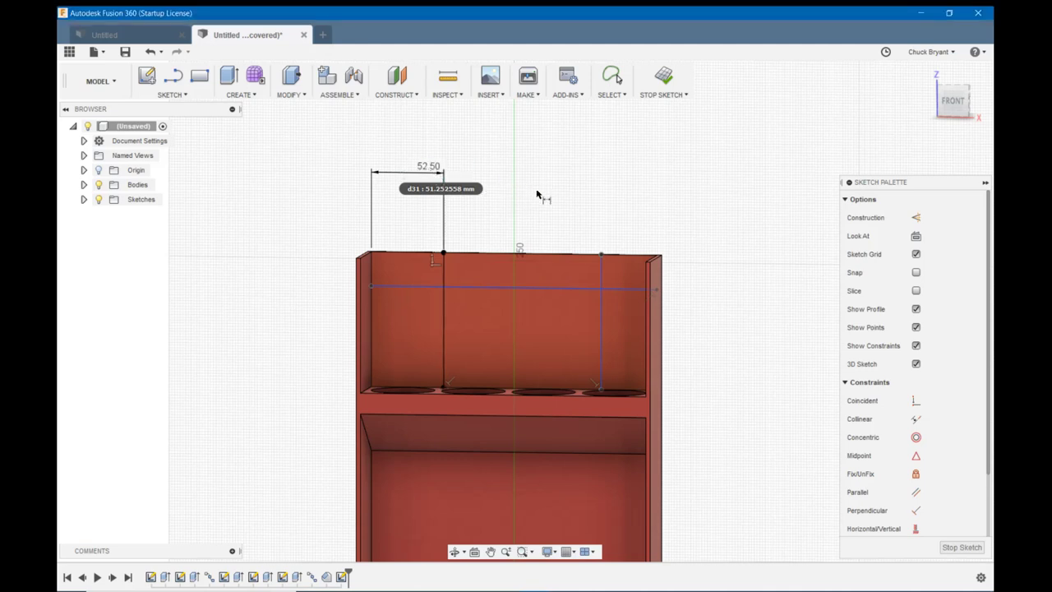
pyautogui.keyDown('shift'); pyautogui.moveTo(570, 295); pyautogui.dragTo(594, 286, button='middle'); pyautogui.keyUp('shift')
pyautogui.click(583, 272)
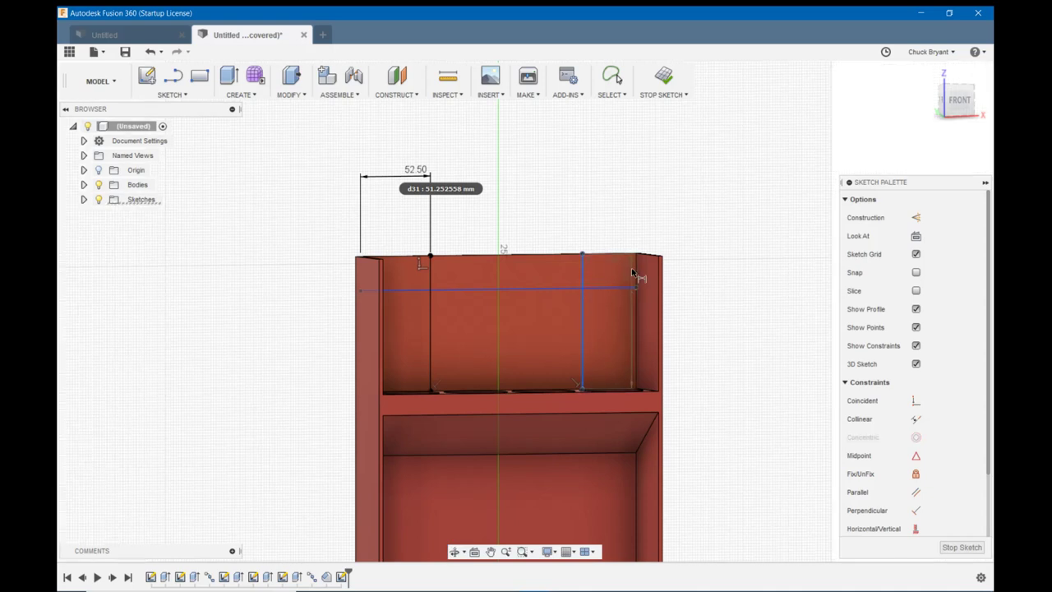
pyautogui.click(635, 273)
pyautogui.click(633, 176)
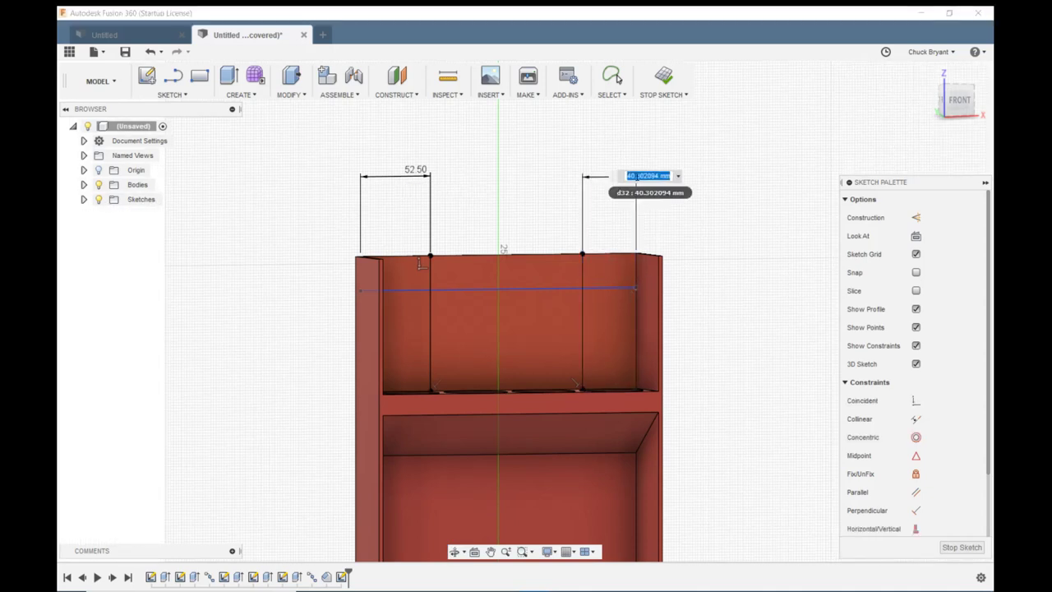
pyautogui.write('52.5')
pyautogui.press('Return')
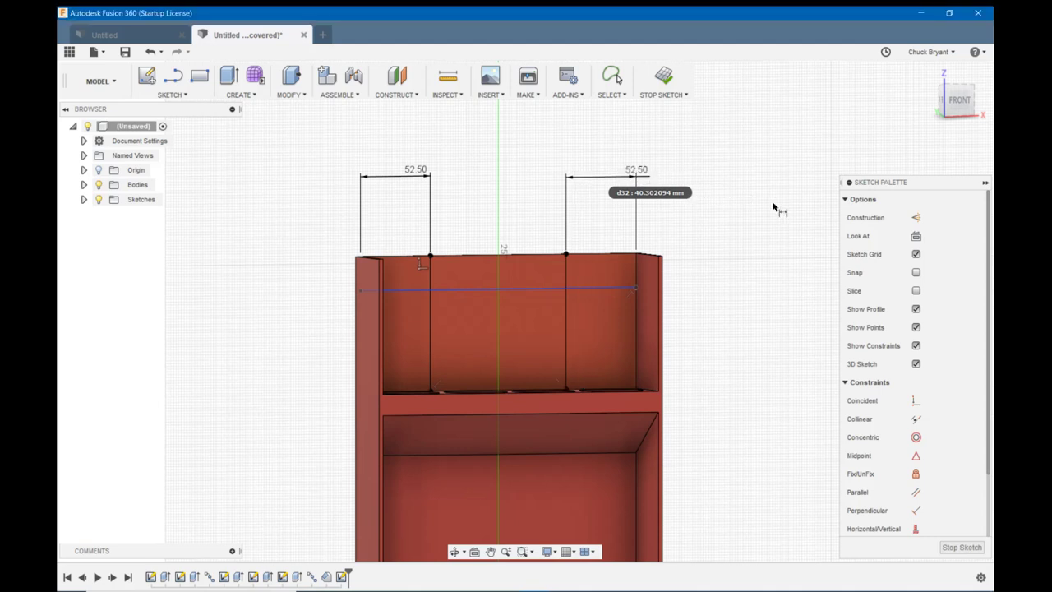
# - Dimension the horizontal line 25 mm below the rack's top edge
pyautogui.click(476, 290)
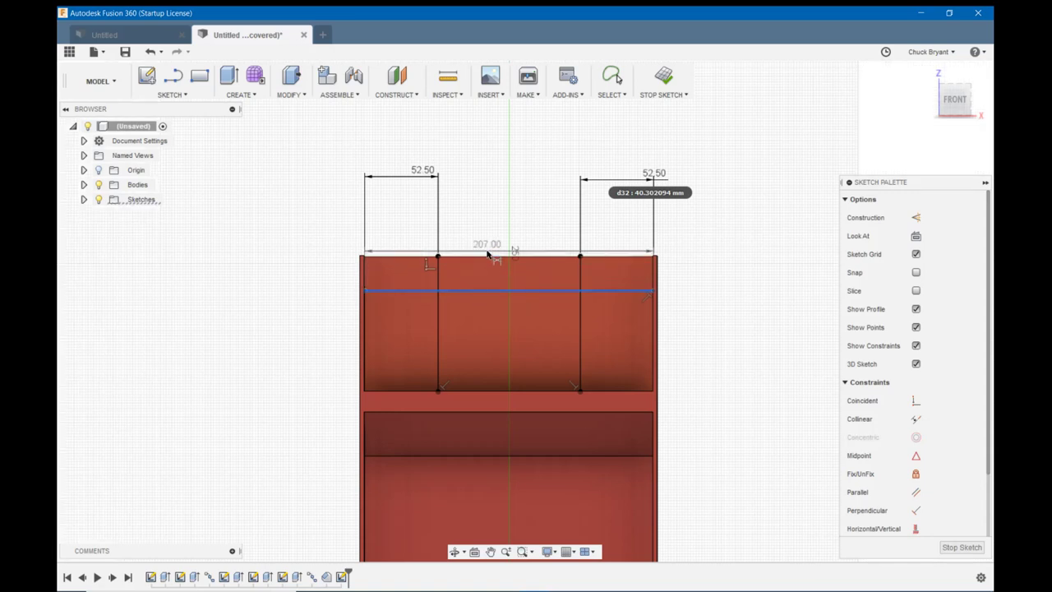
pyautogui.click(487, 255)
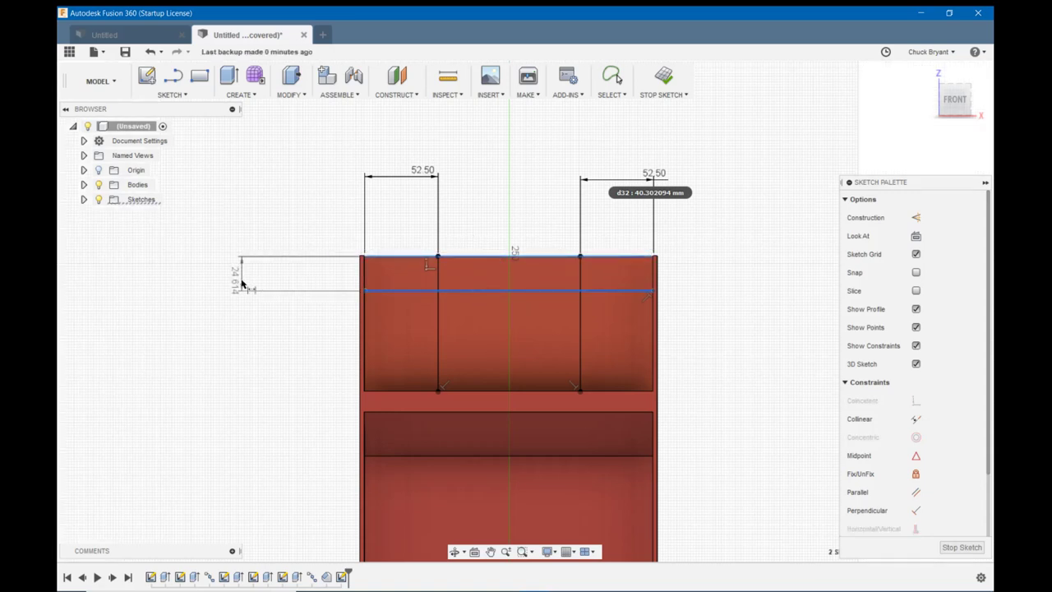
pyautogui.click(241, 283)
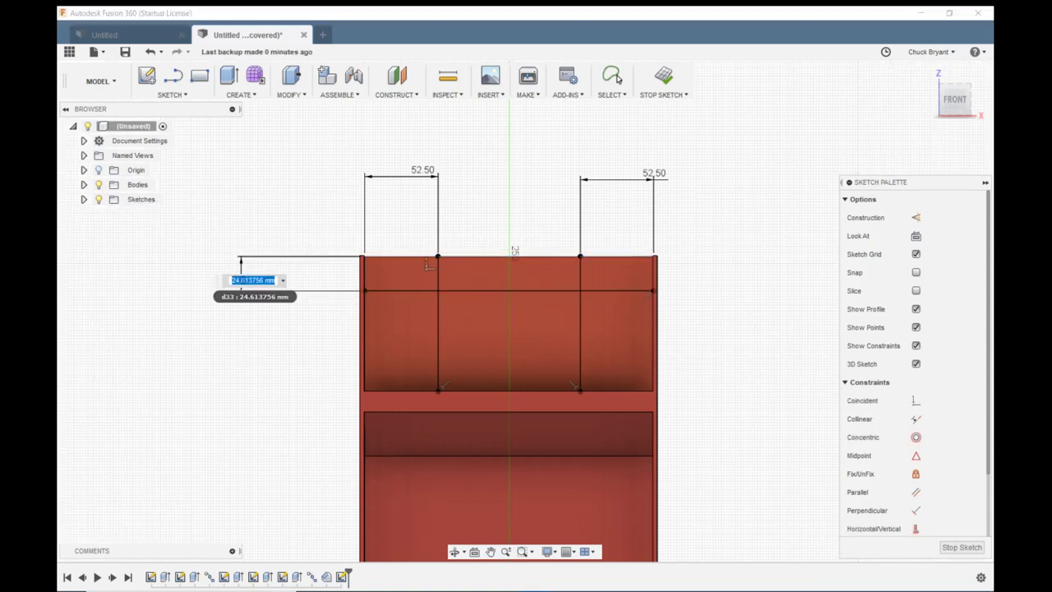
pyautogui.write('25')
pyautogui.press('Return')
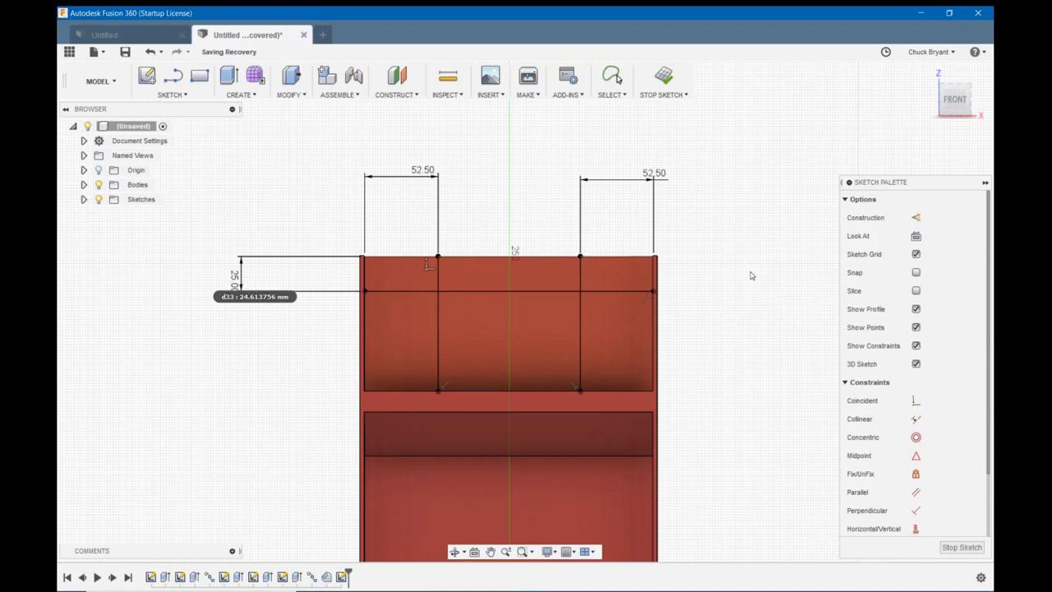
# - Convert the two vertical lines and the horizontal line into dashed construction lines
pyautogui.press('Escape')
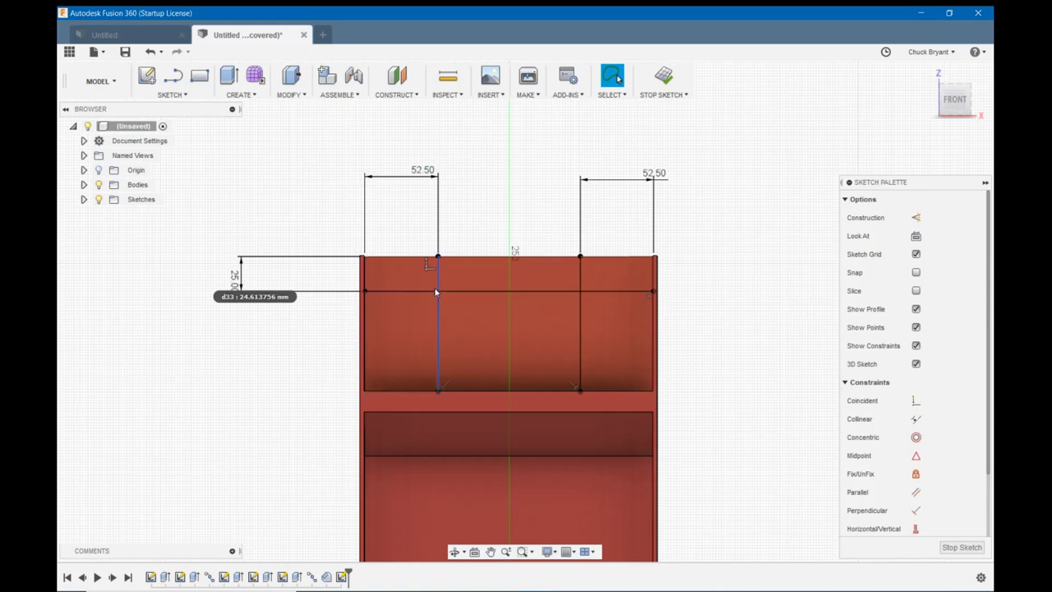
pyautogui.click(438, 287)
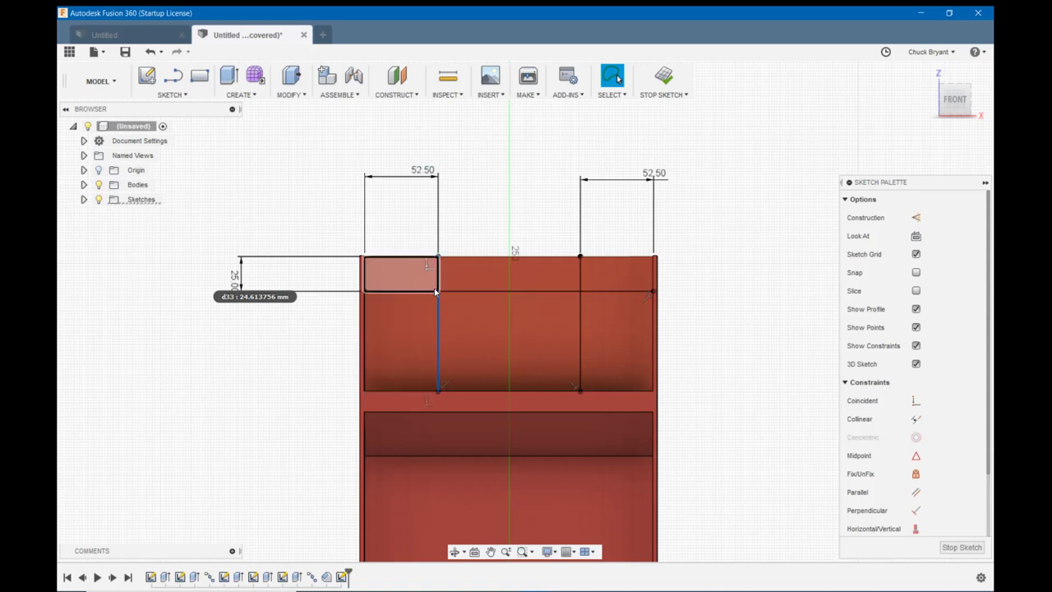
pyautogui.click(480, 292)
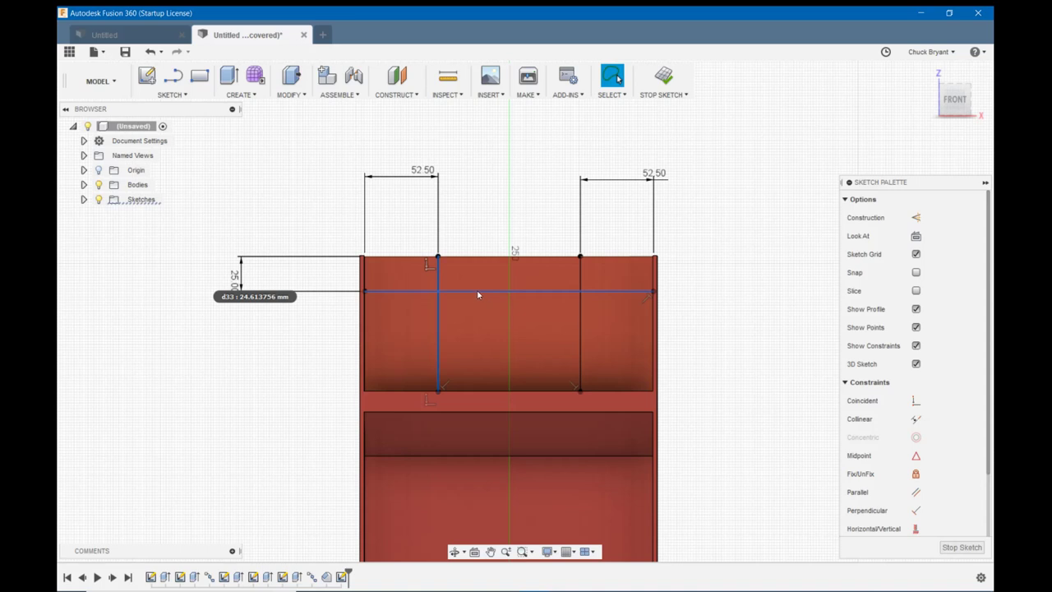
pyautogui.click(479, 294)
pyautogui.click(581, 284)
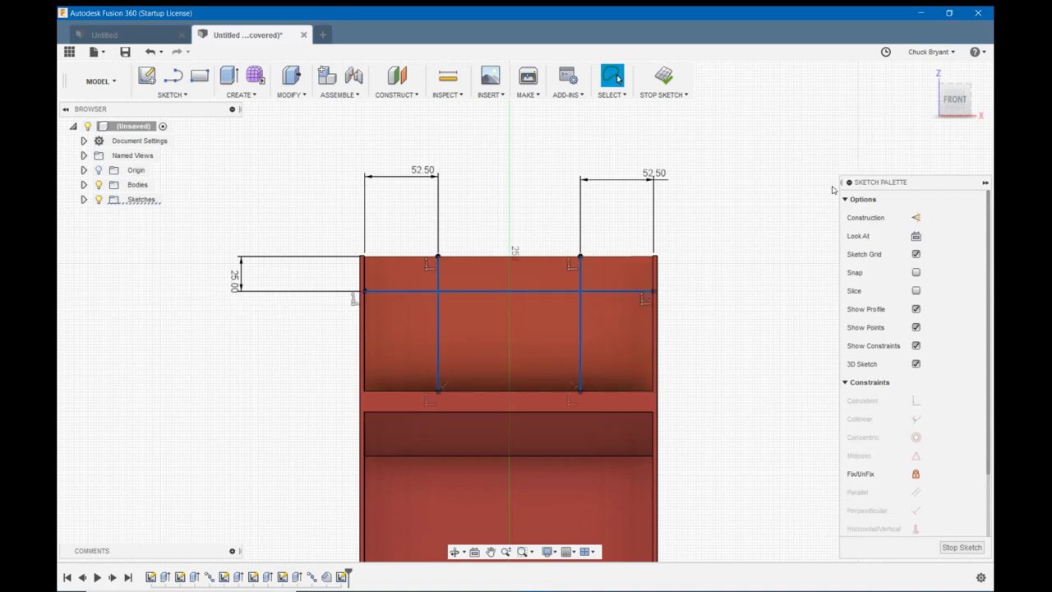
pyautogui.click(915, 219)
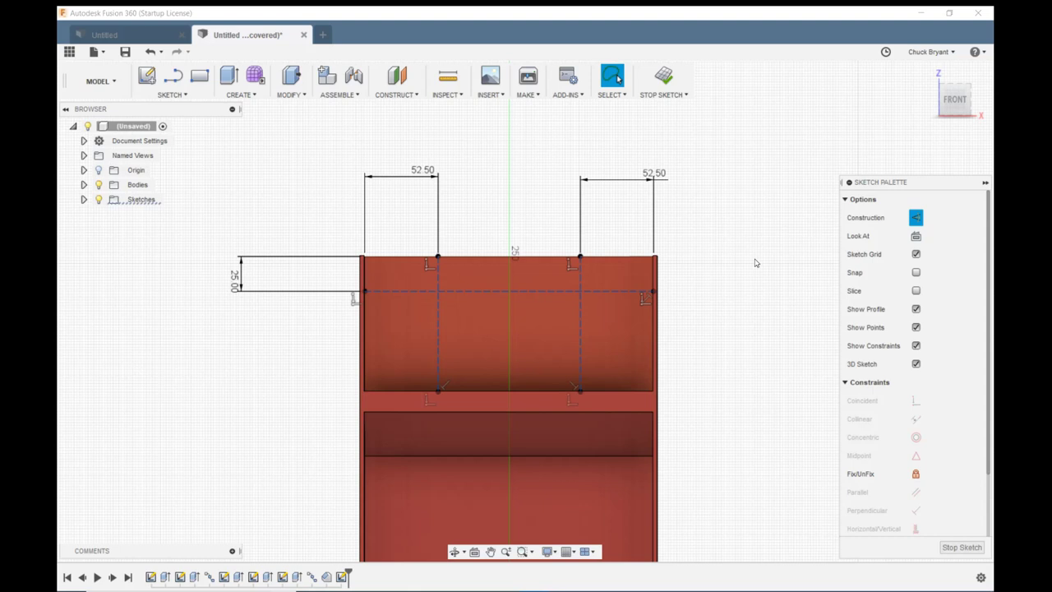
# - Draw two 10 mm diameter circles centred on the left and right construction-line intersections
pyautogui.press('c')
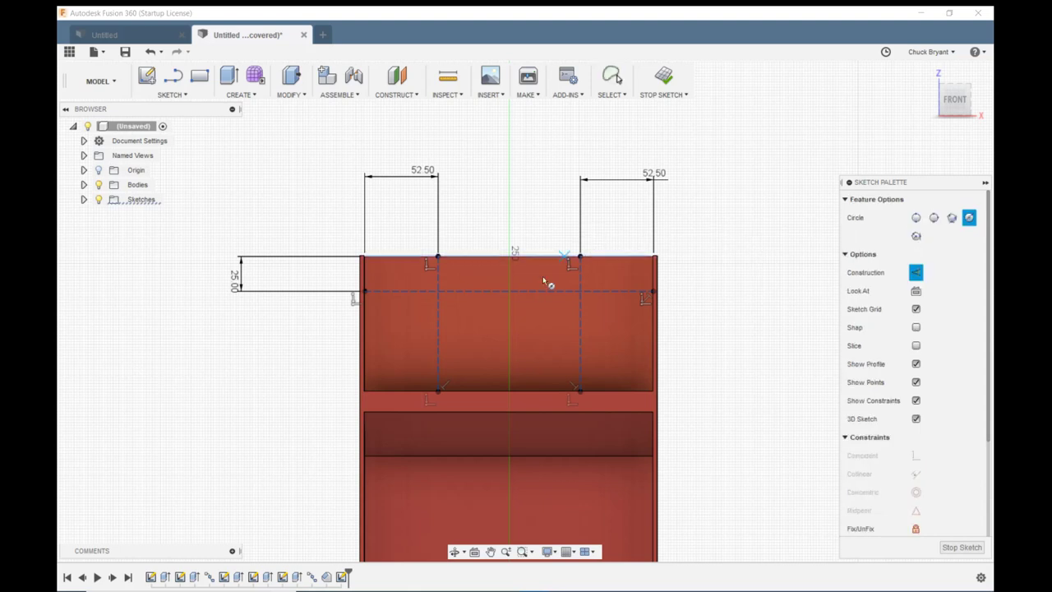
pyautogui.click(438, 292)
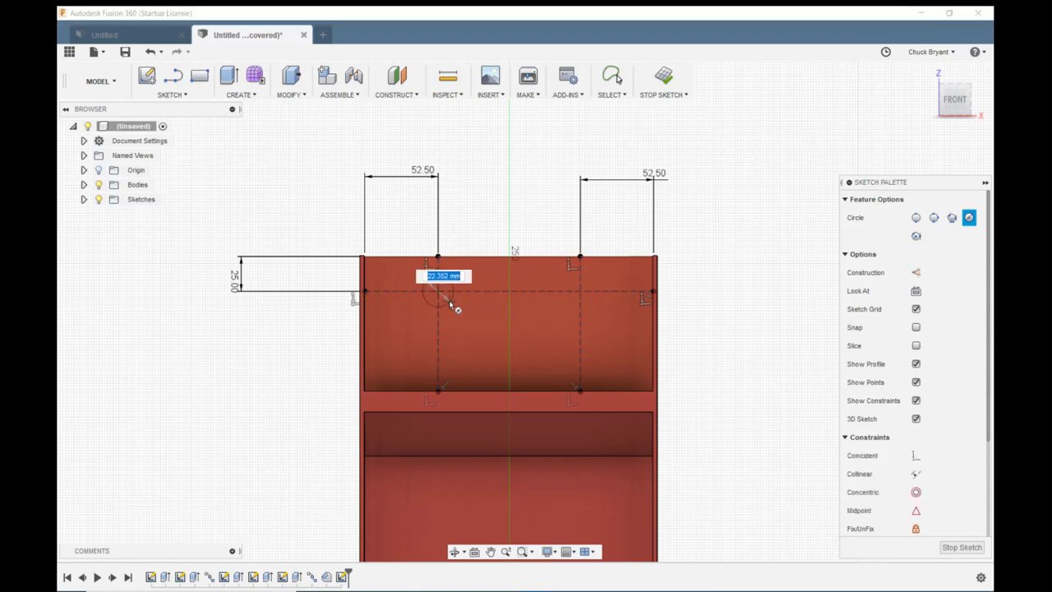
pyautogui.write('10')
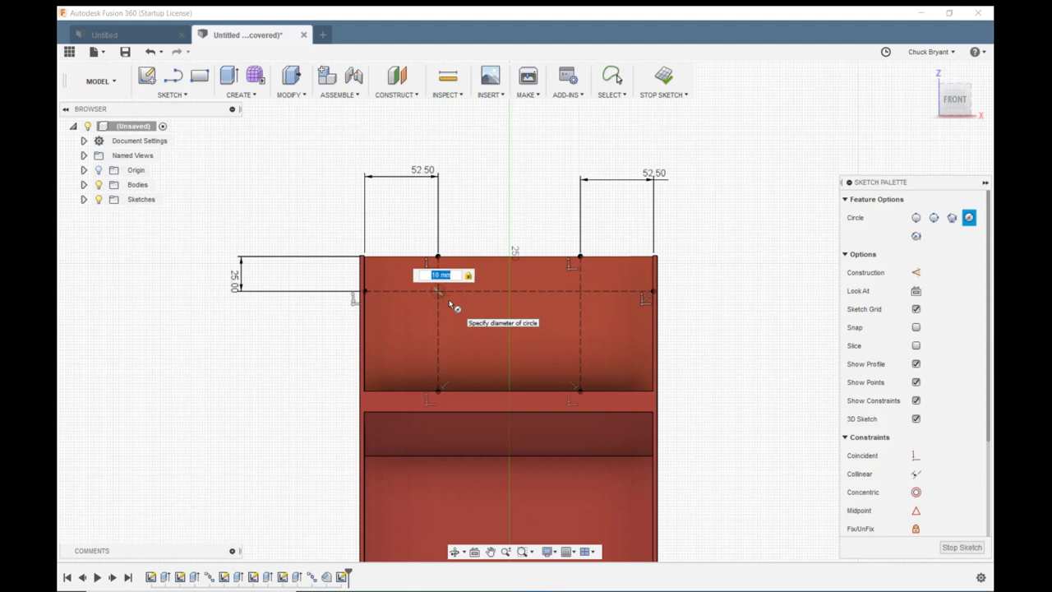
pyautogui.press('Return')
pyautogui.press('Escape')
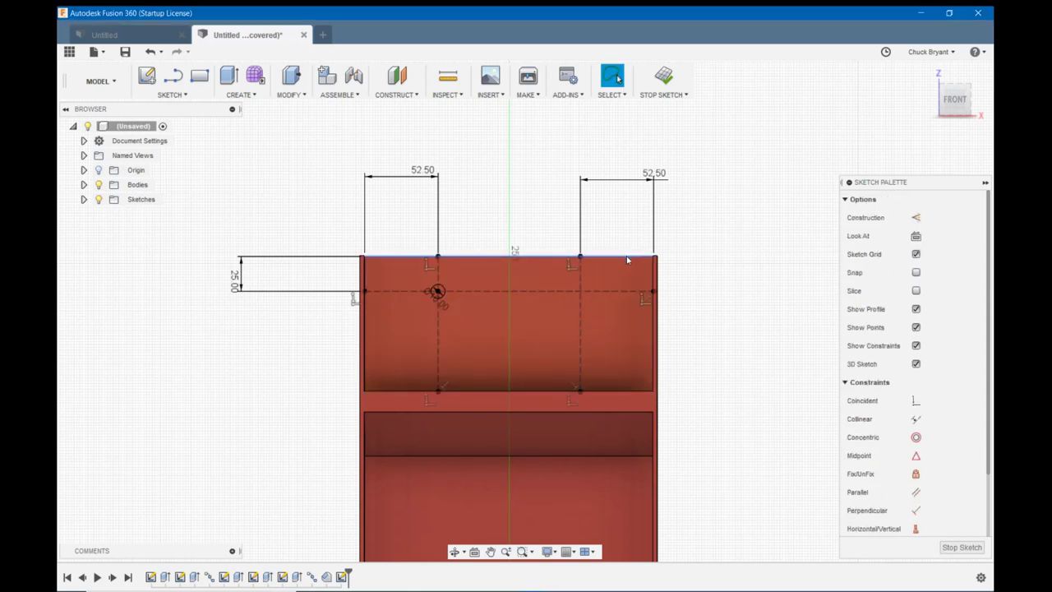
pyautogui.press('c')
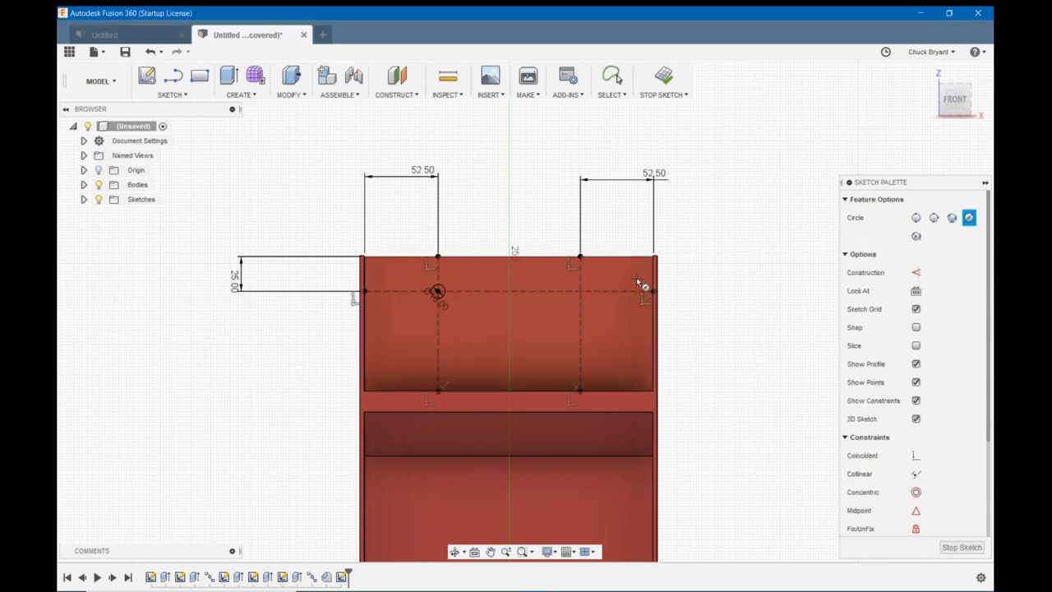
pyautogui.click(579, 292)
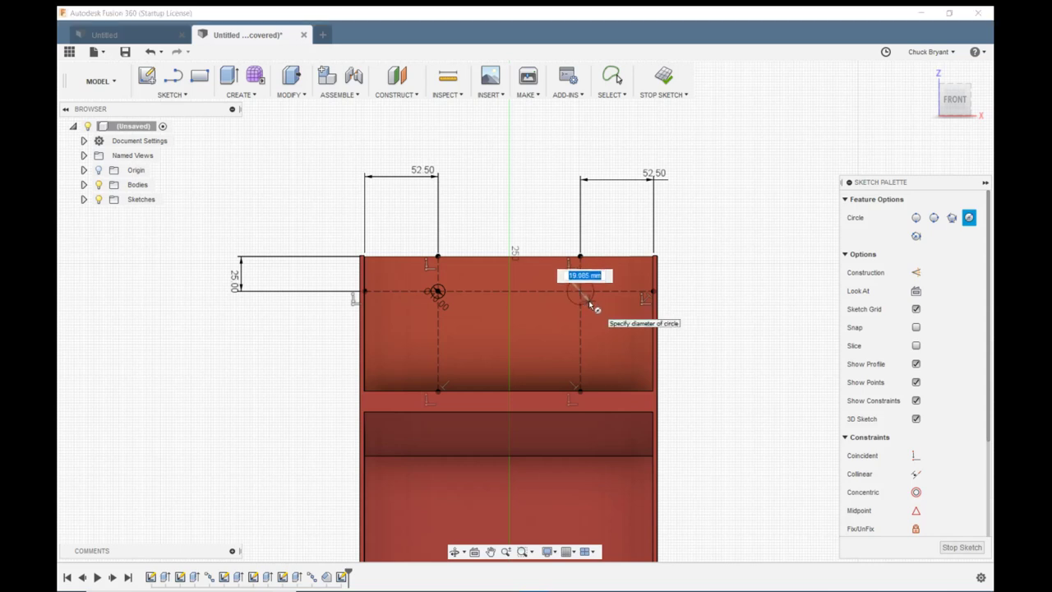
pyautogui.write('10')
pyautogui.press('Return')
pyautogui.press('Escape')
pyautogui.scroll(8, 485, 256)
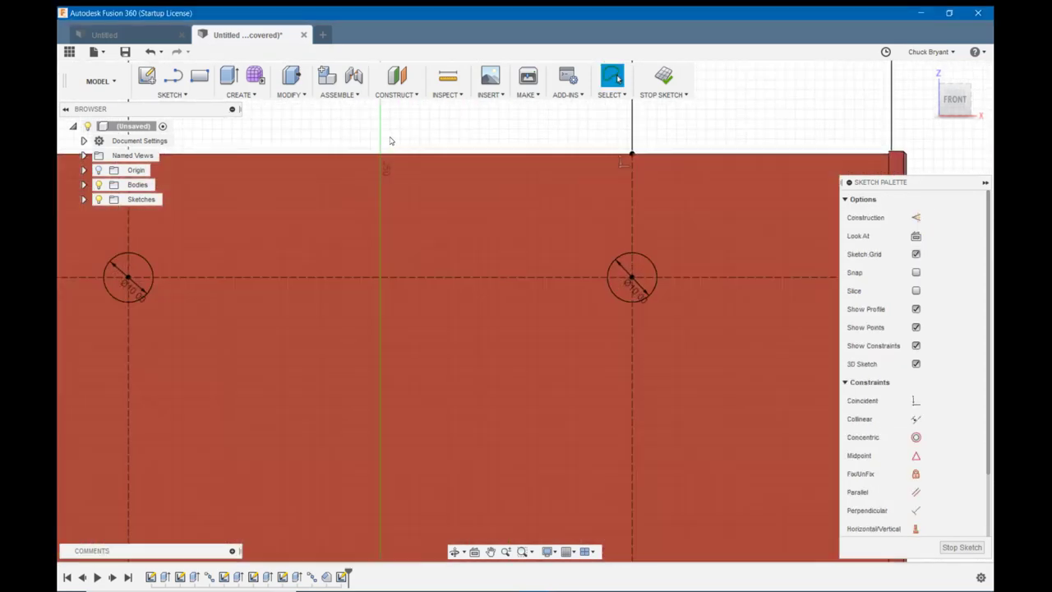
pyautogui.press('c')
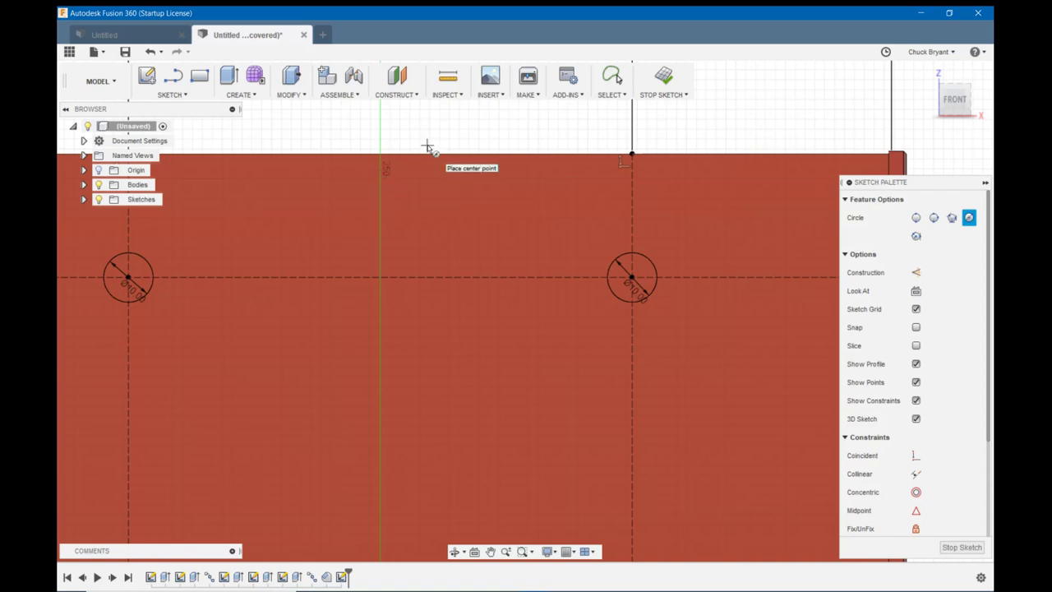
pyautogui.press('Escape')
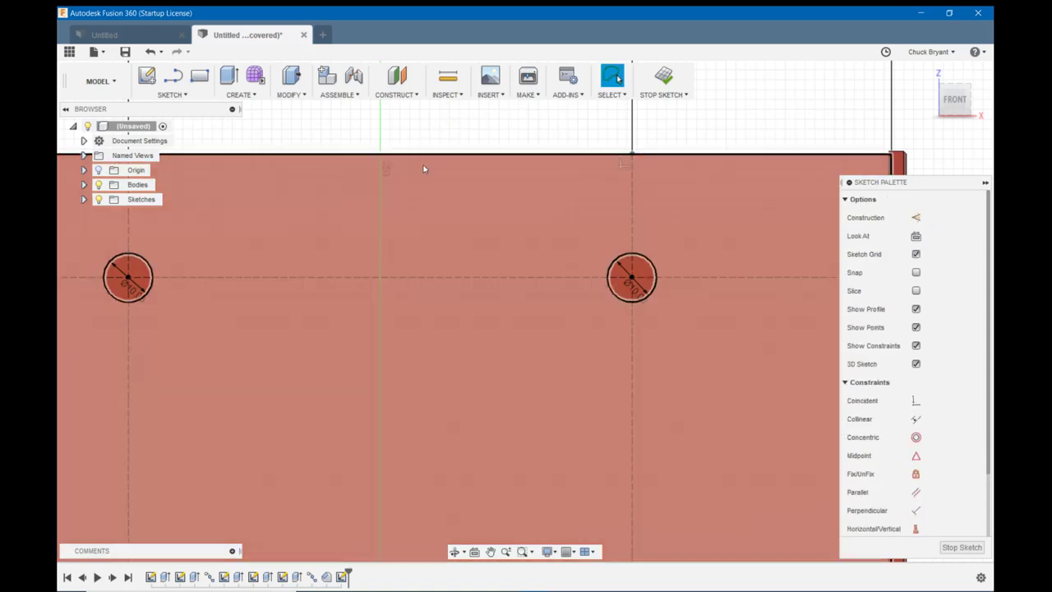
# - Extrude both 10 mm circles -3 mm into the back wall as shallow round holes
pyautogui.press('e')
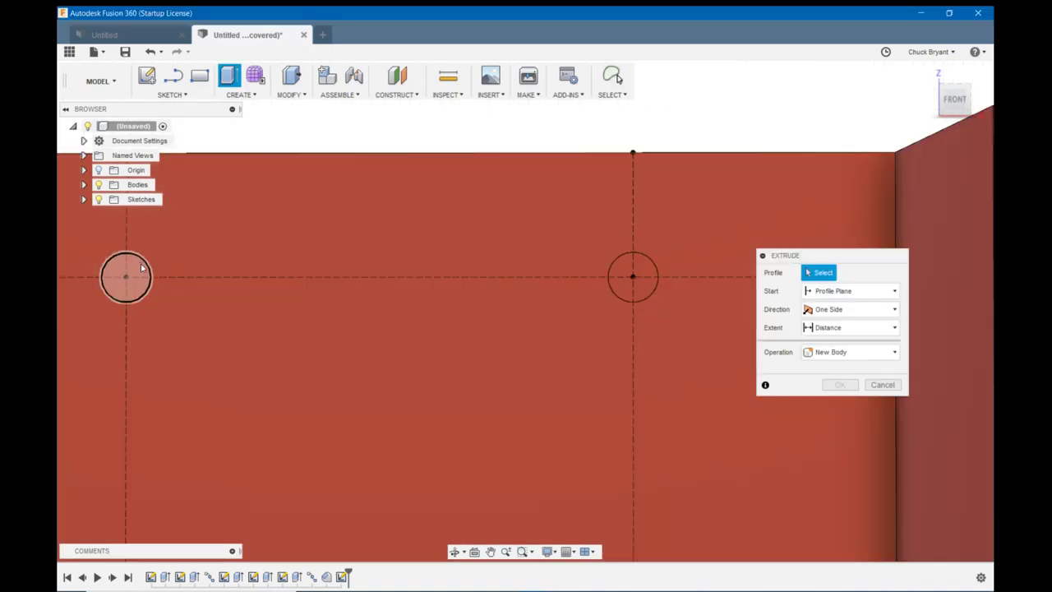
pyautogui.click(140, 270)
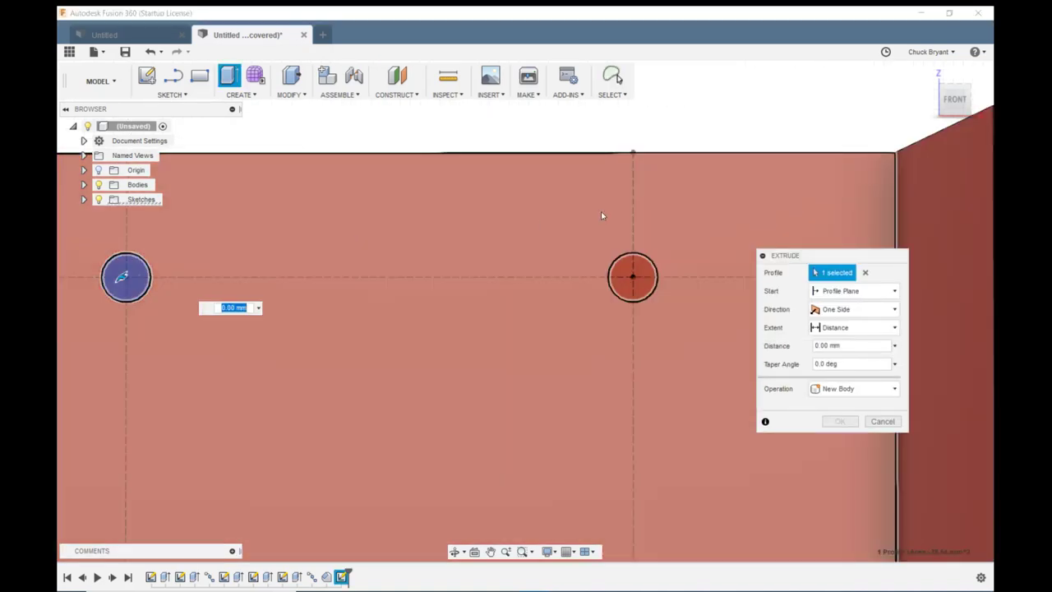
pyautogui.click(620, 275)
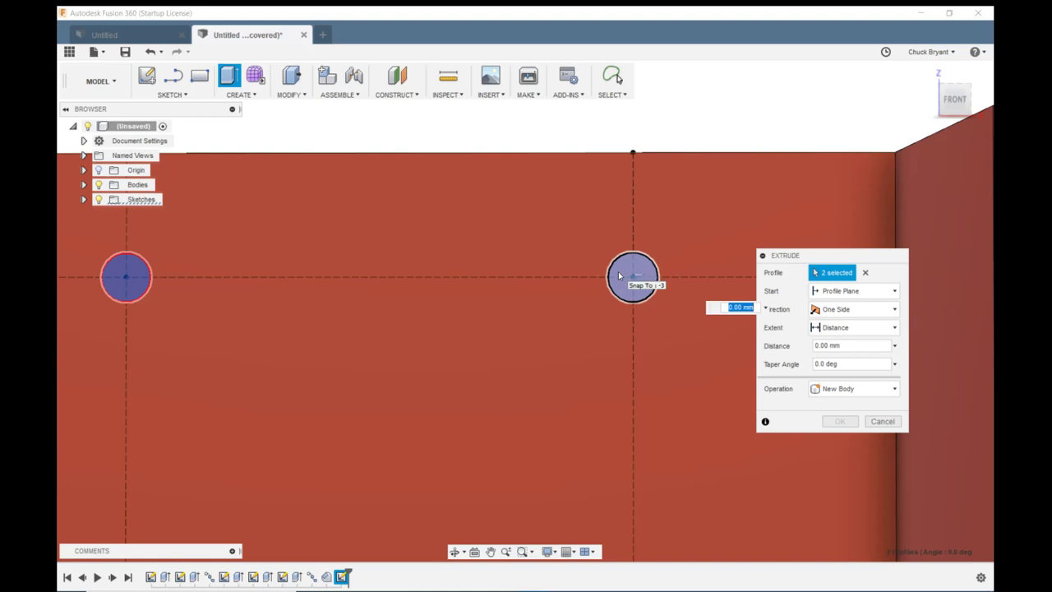
pyautogui.write('-3')
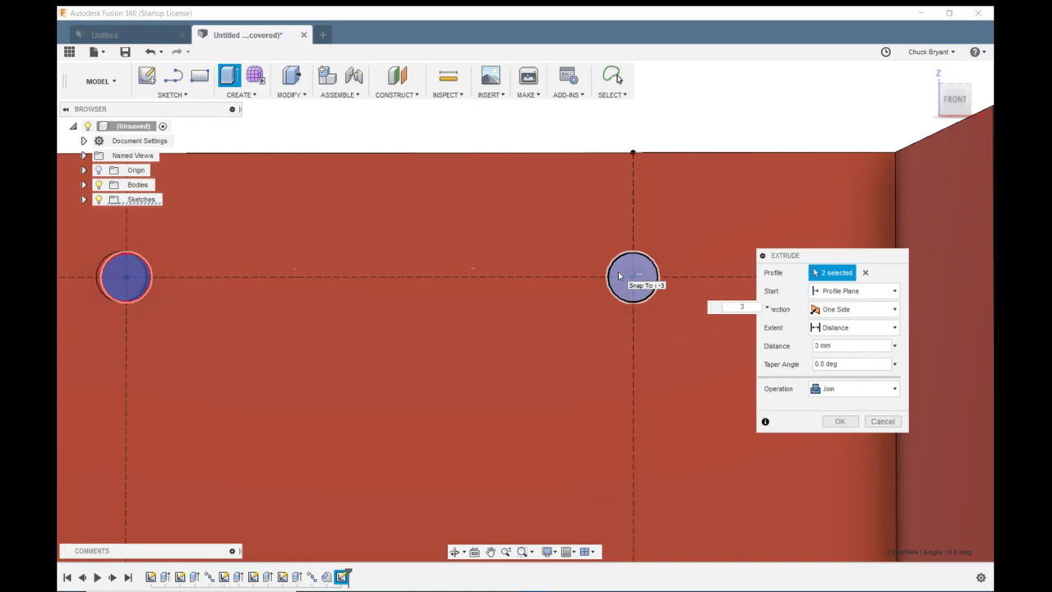
pyautogui.press('Return')
pyautogui.keyDown('shift'); pyautogui.moveTo(729, 123); pyautogui.dragTo(558, 203, button='middle'); pyautogui.keyUp('shift')
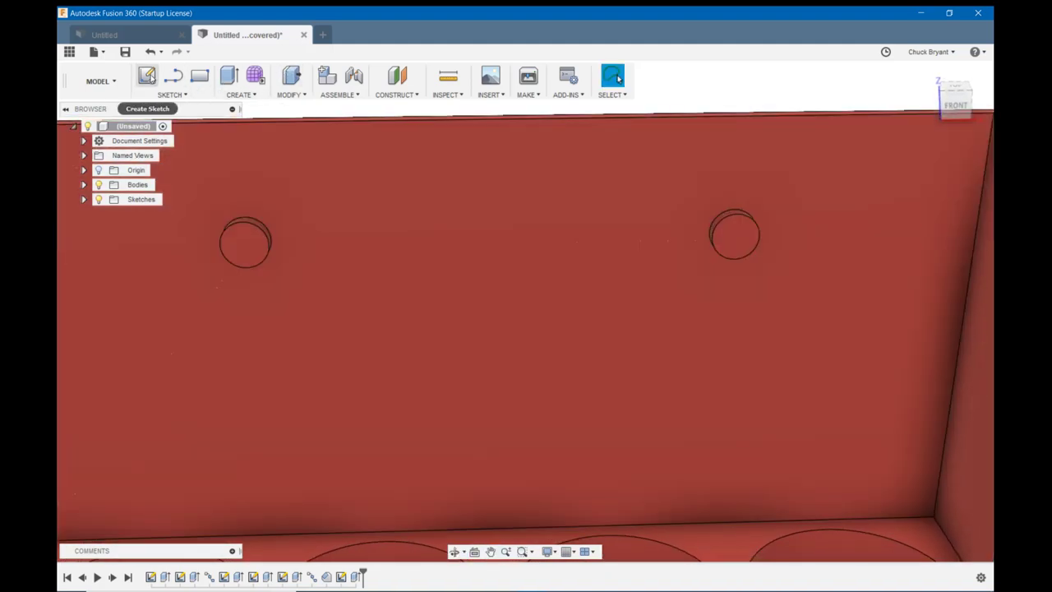
# - Sketch on the hole's bottom face and draw a 4 mm circle centred in the left hole
pyautogui.click(146, 76)
pyautogui.click(239, 251)
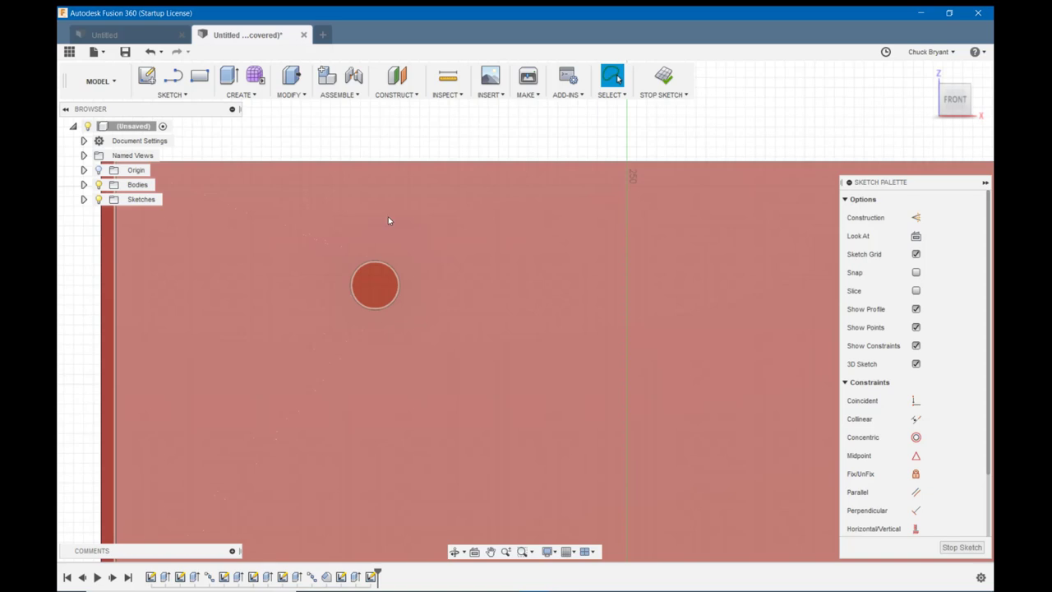
pyautogui.press('c')
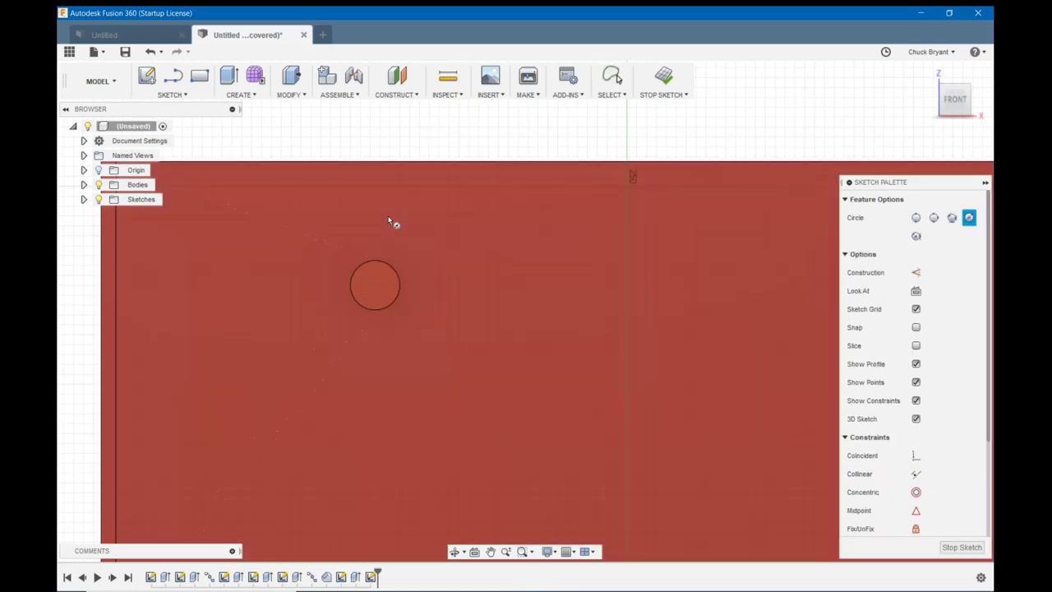
pyautogui.click(374, 285)
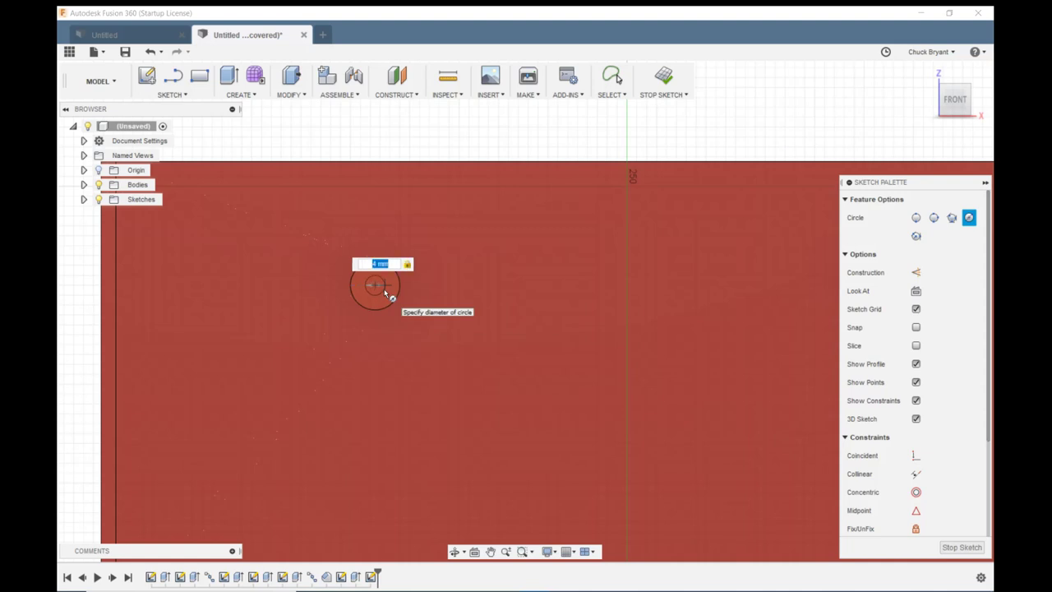
pyautogui.press('Return')
pyautogui.press('Escape')
pyautogui.moveTo(638, 307); pyautogui.dragTo(334, 319, button='middle')
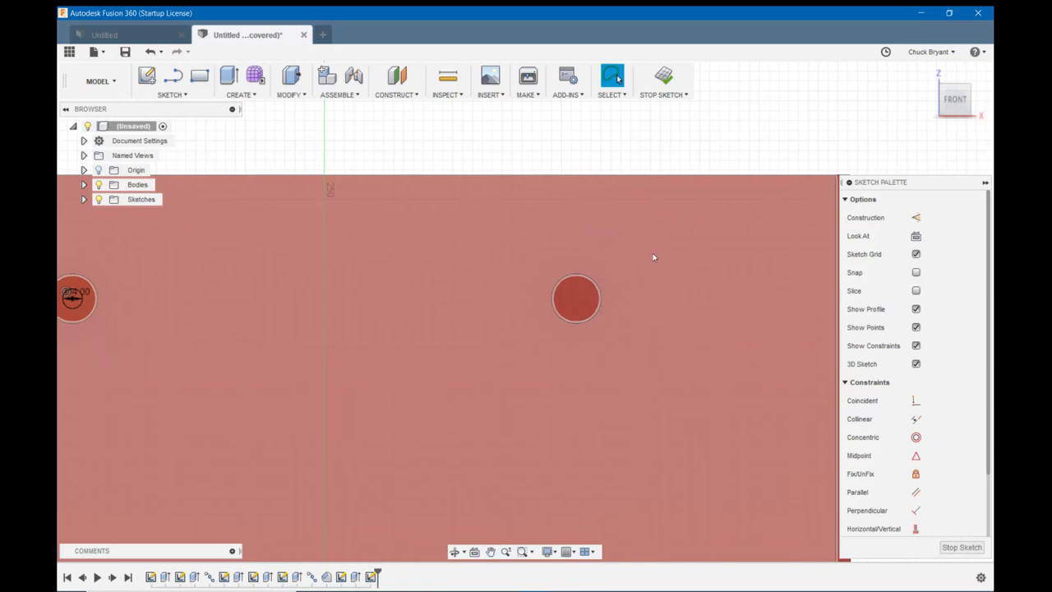
pyautogui.press('c')
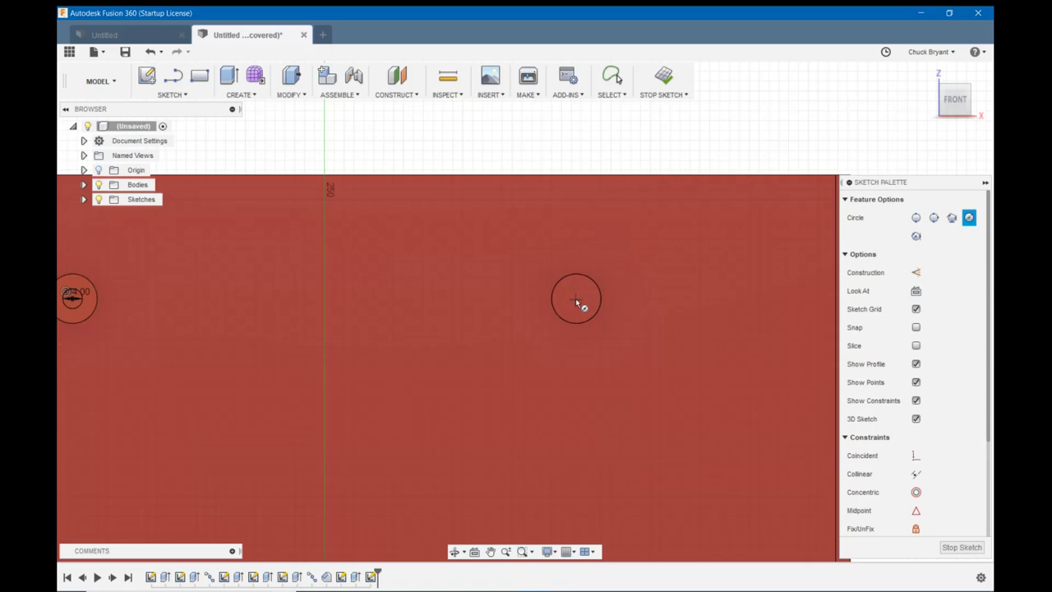
pyautogui.press('Escape')
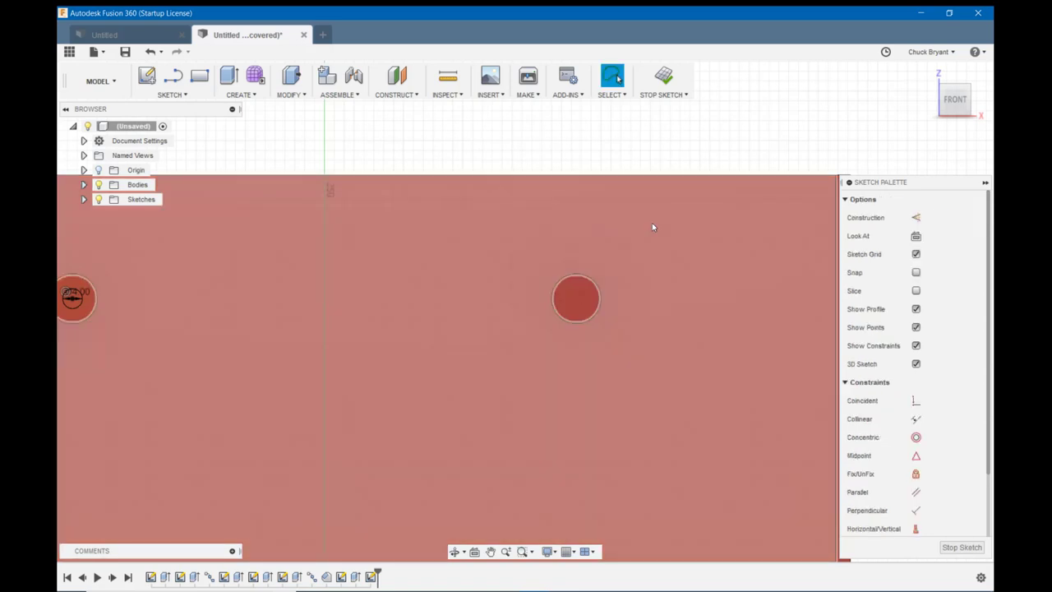
pyautogui.moveTo(426, 245)
pyautogui.keyDown('shift'); pyautogui.mouseDown(button='middle')
pyautogui.moveTo(655, 266)
pyautogui.moveTo(552, 249)
pyautogui.moveTo(537, 260)
pyautogui.moveTo(543, 240)
pyautogui.moveTo(541, 254)
pyautogui.mouseUp(button='middle'); pyautogui.keyUp('shift')
# - Extrude the small left circle as a 6 mm deep cut into the left boss
pyautogui.press('e')
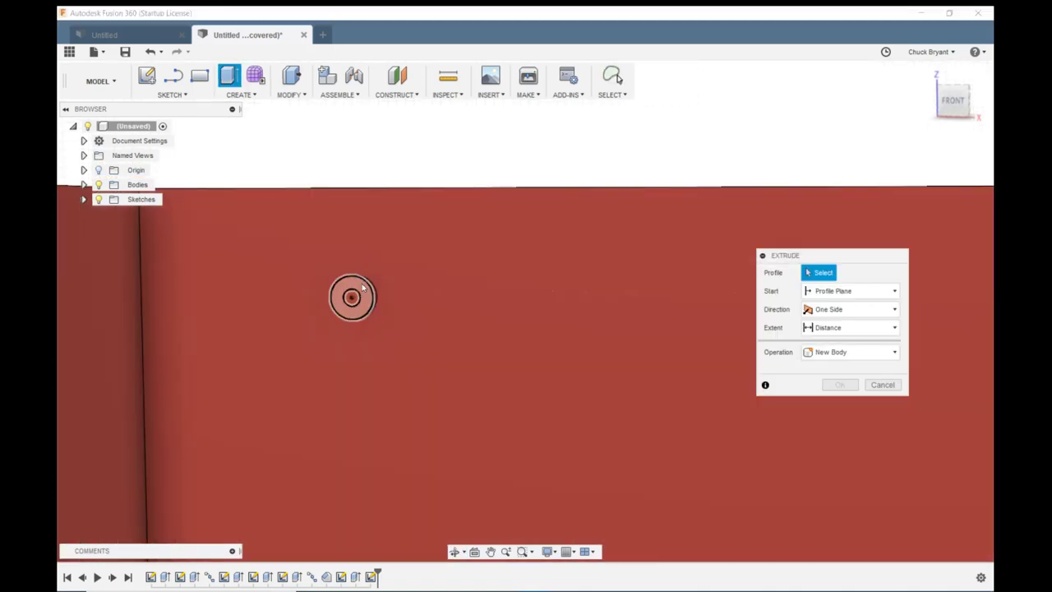
pyautogui.click(351, 296)
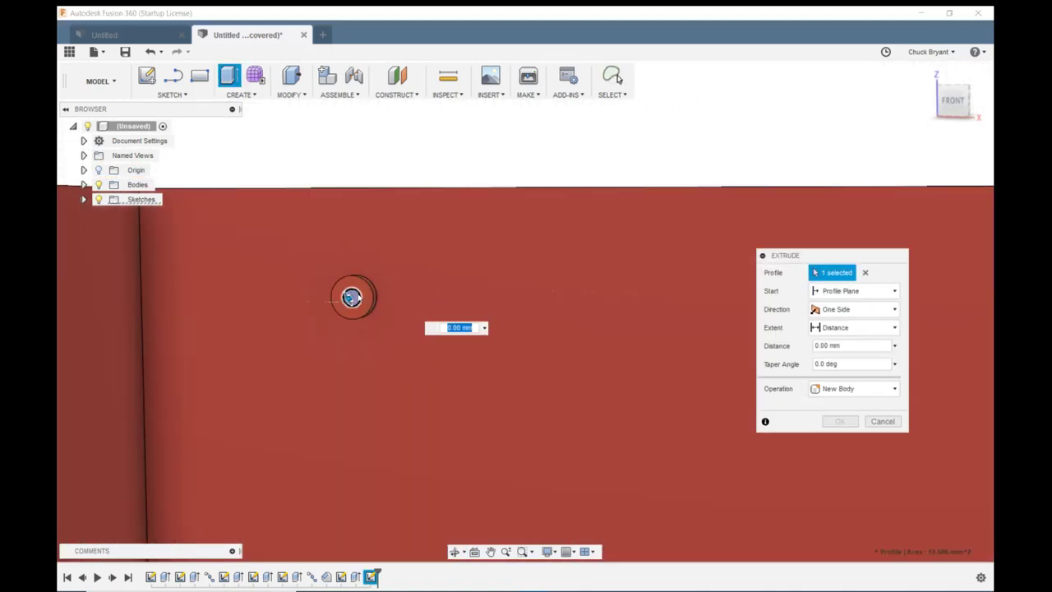
pyautogui.moveTo(351, 297); pyautogui.dragTo(366, 293)
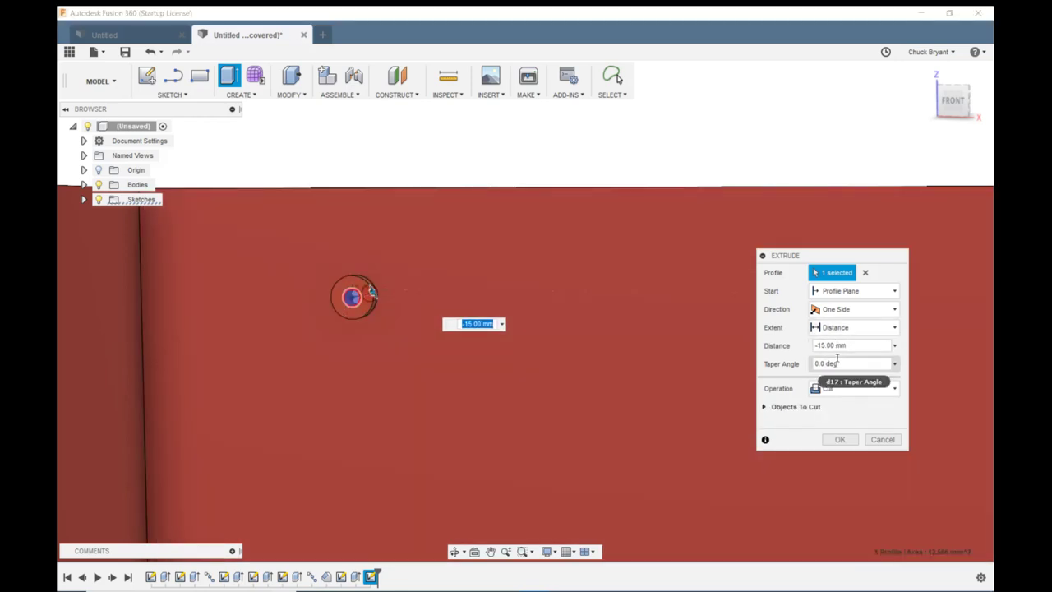
pyautogui.click(837, 362)
pyautogui.click(855, 345)
pyautogui.moveTo(855, 345); pyautogui.dragTo(796, 336)
pyautogui.write('6')
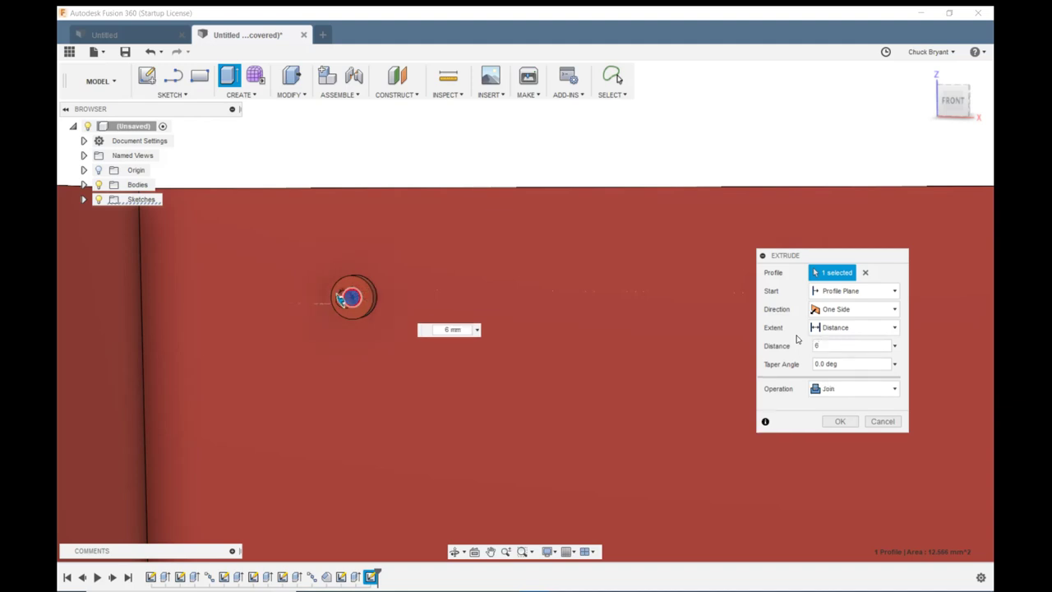
pyautogui.press('BackSpace')
pyautogui.write('8')
pyautogui.write('6')
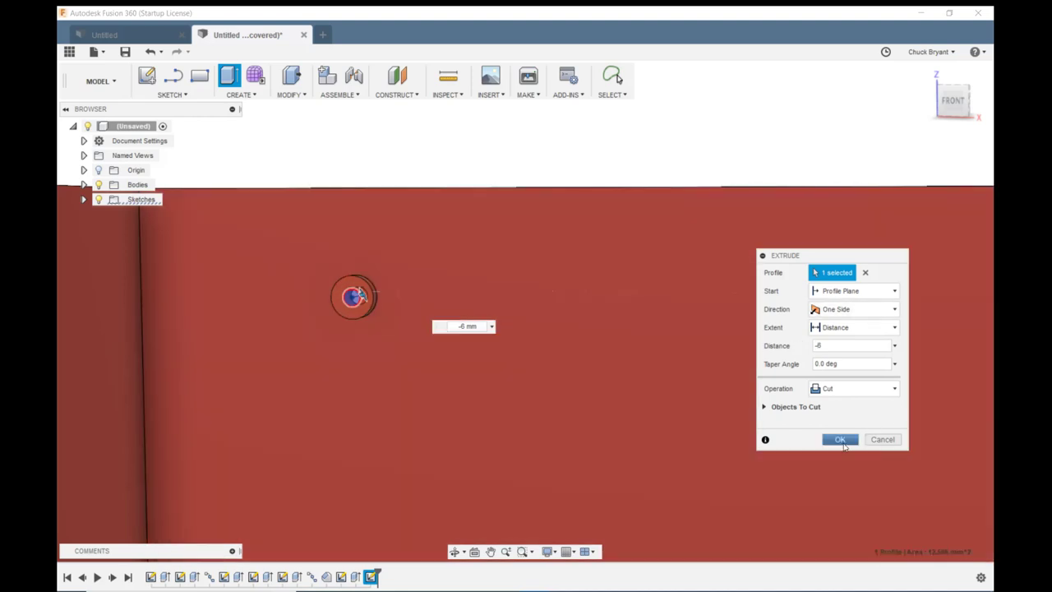
pyautogui.click(839, 441)
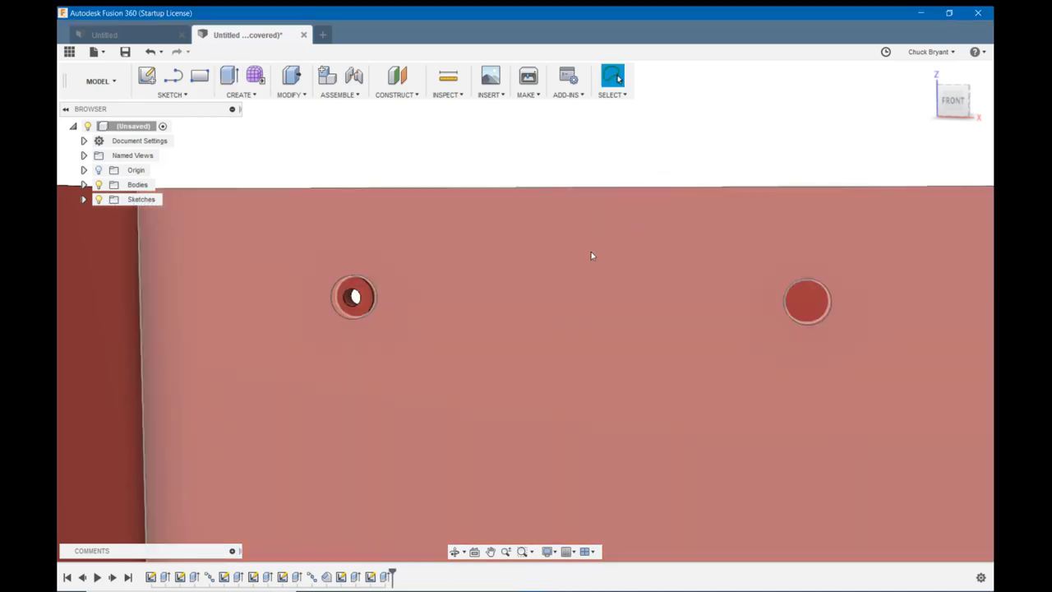
# - Sketch a 4 mm circle centred on the right boss on the back panel face
pyautogui.keyDown('shift'); pyautogui.moveTo(589, 254); pyautogui.dragTo(542, 254, button='middle'); pyautogui.keyUp('shift')
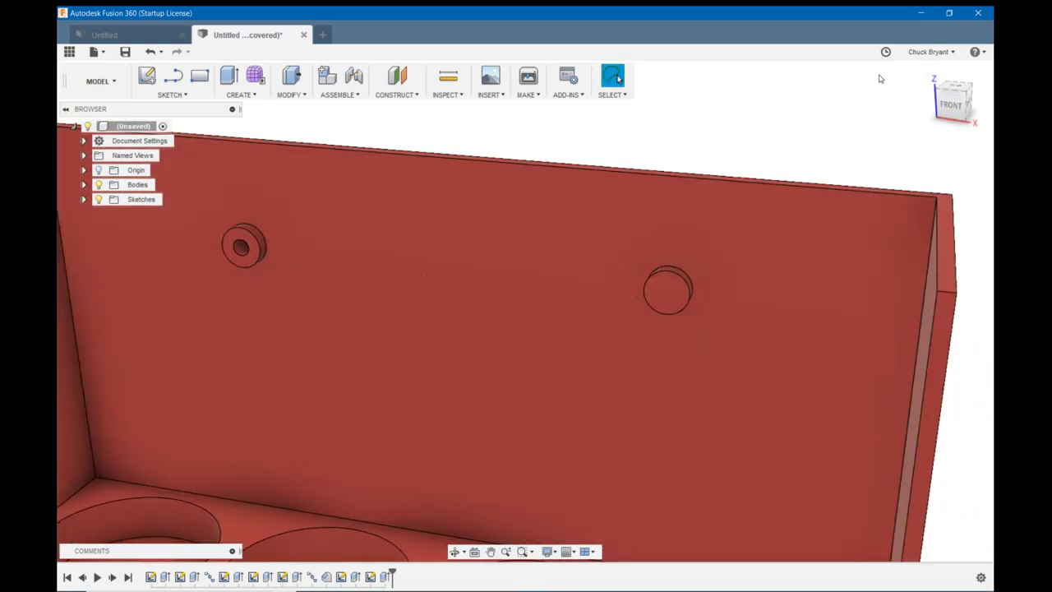
pyautogui.click(146, 75)
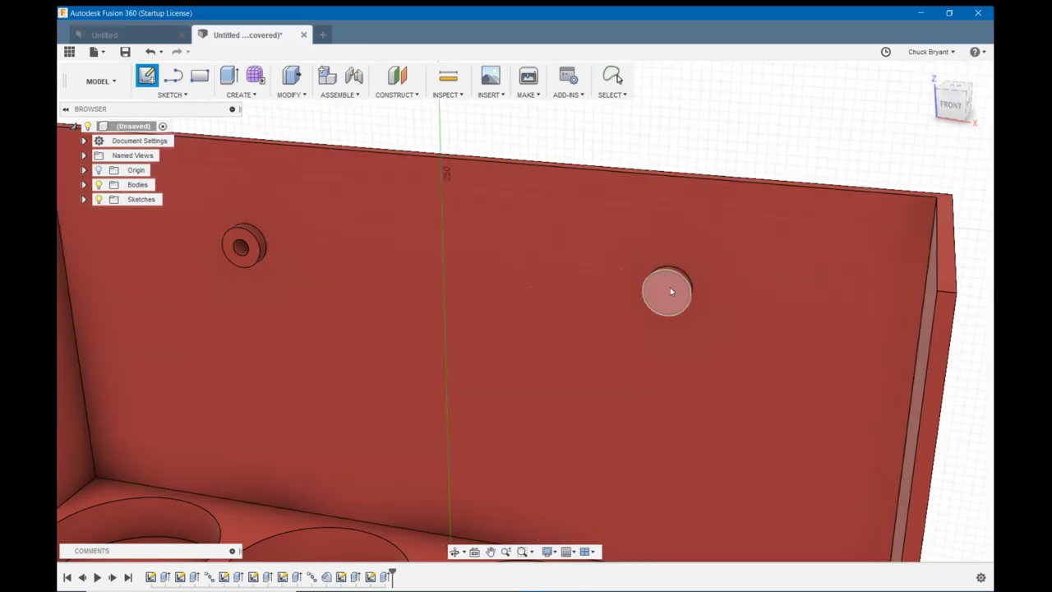
pyautogui.click(670, 286)
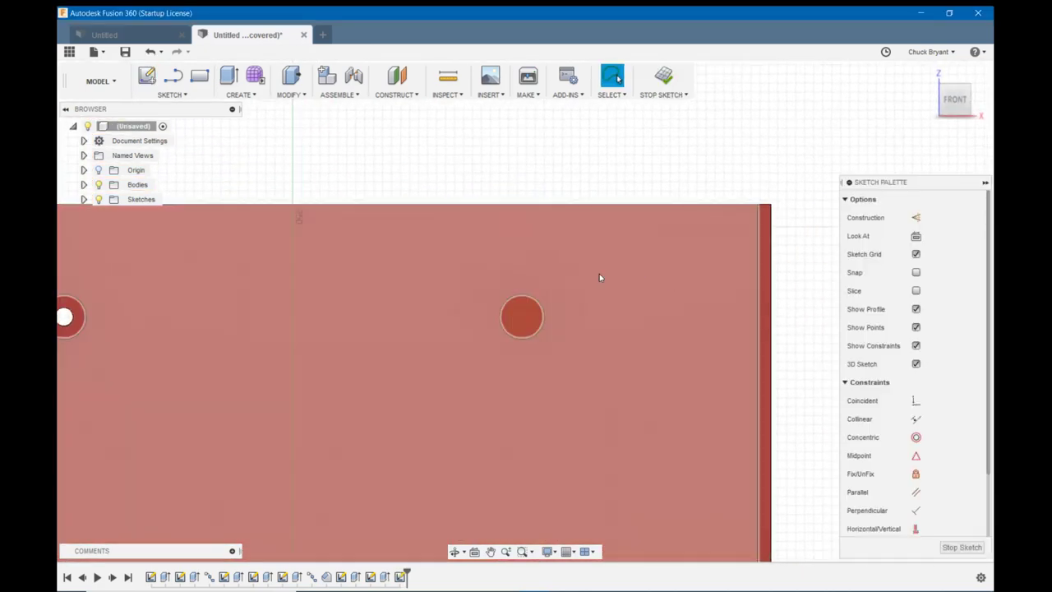
pyautogui.press('c')
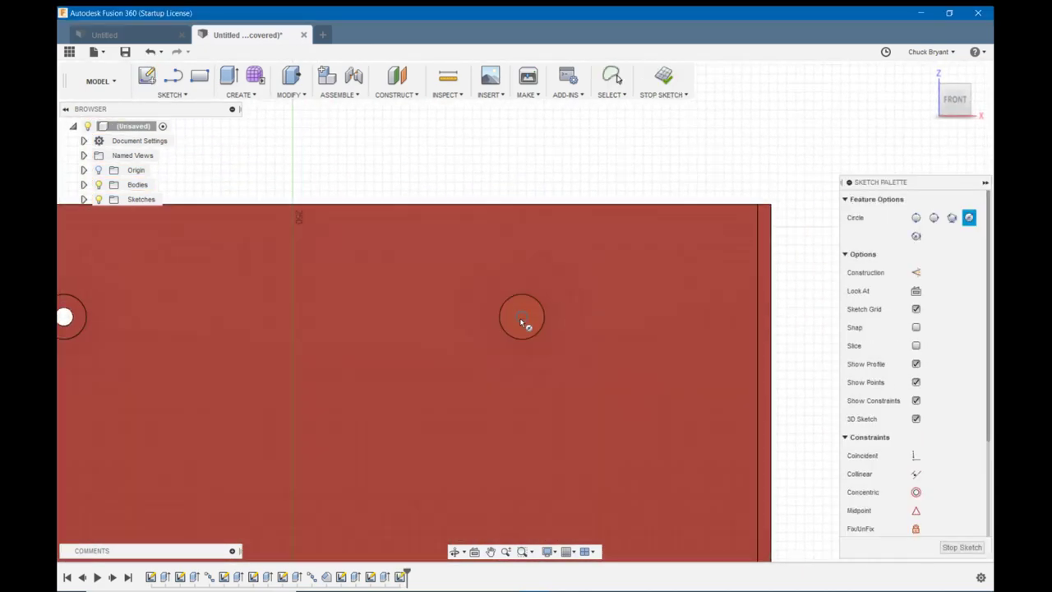
pyautogui.click(522, 316)
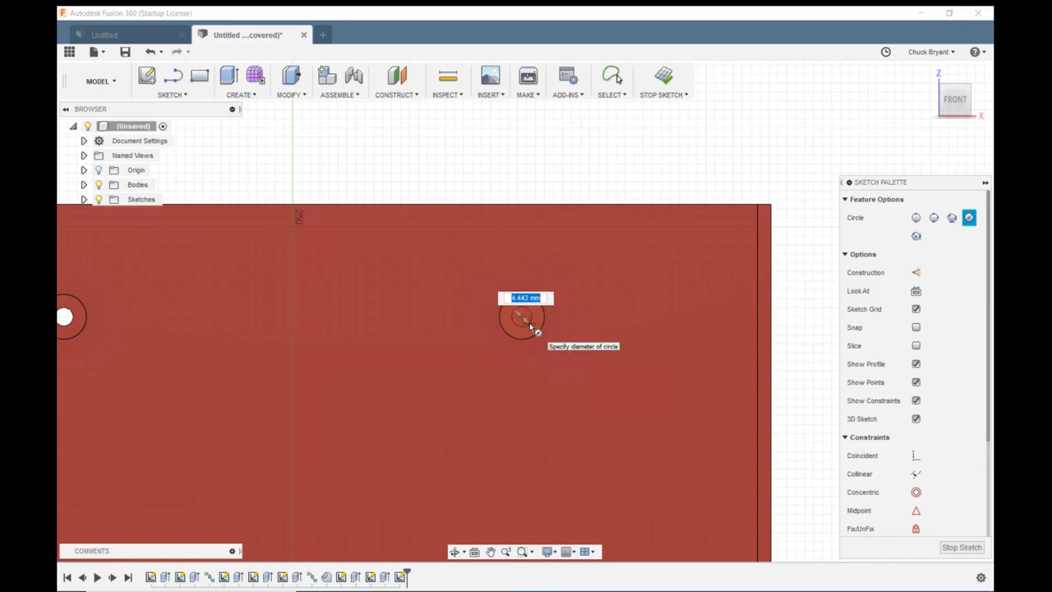
pyautogui.write('4')
pyautogui.press('Return')
pyautogui.press('Escape')
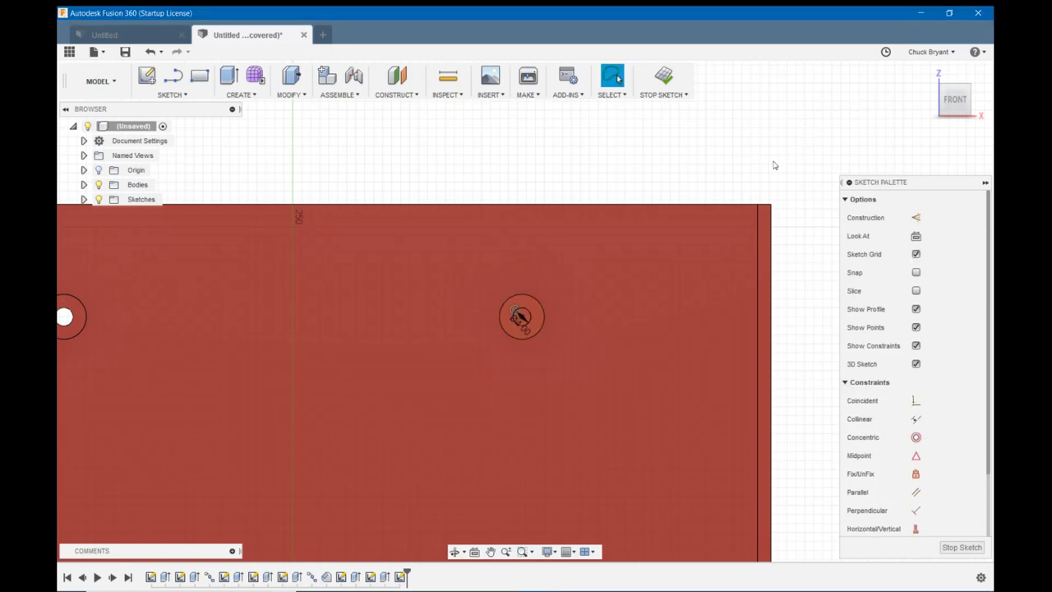
pyautogui.keyDown('shift'); pyautogui.moveTo(773, 164); pyautogui.dragTo(749, 208, button='middle'); pyautogui.keyUp('shift')
# - Extrude the new circle as a 6 mm deep cut into the right boss
pyautogui.press('e')
pyautogui.click(665, 291)
pyautogui.write('-45')
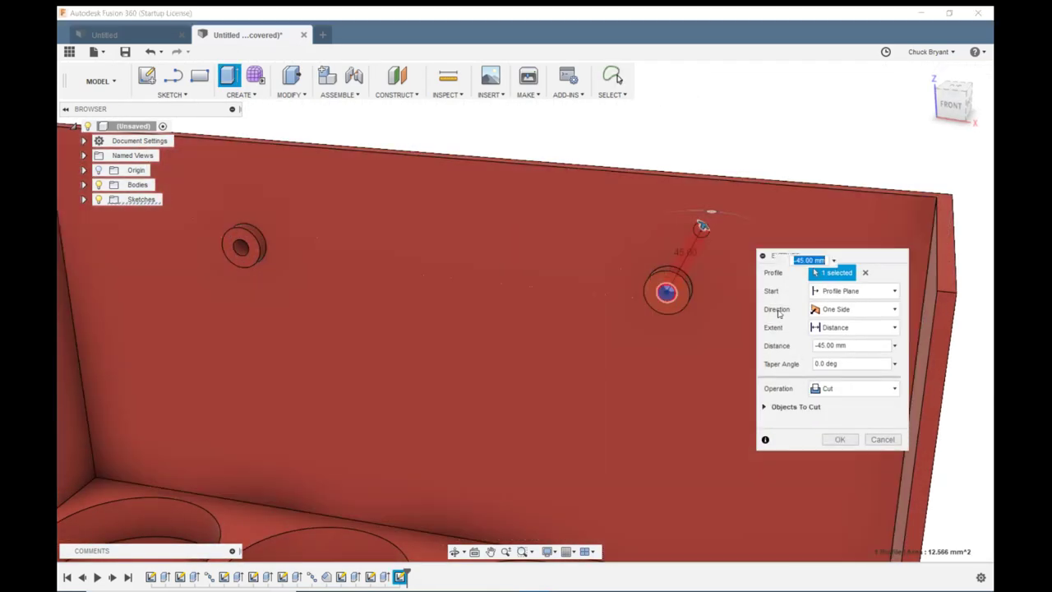
pyautogui.click(821, 345)
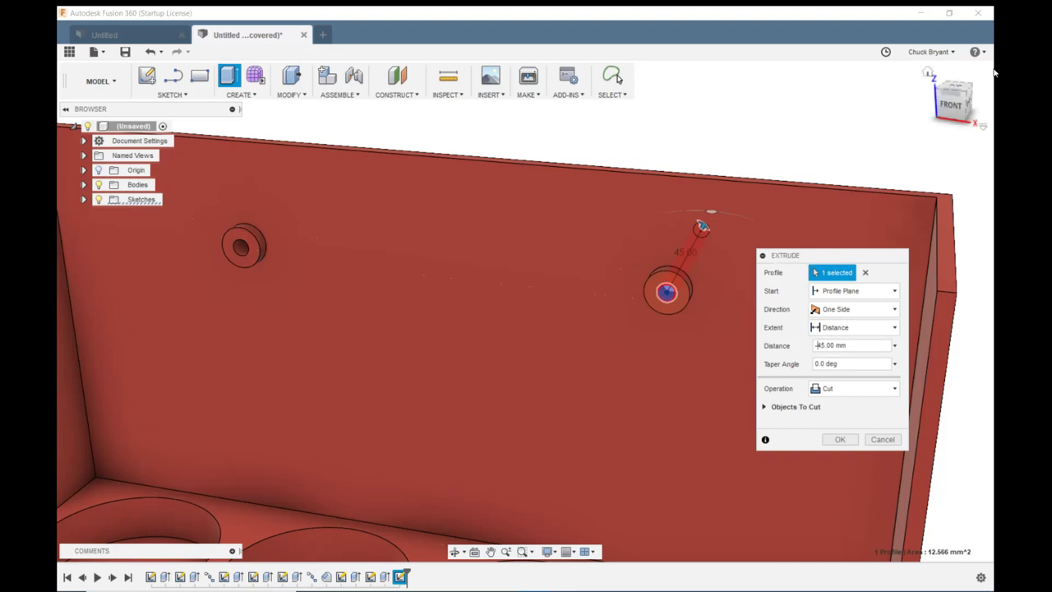
pyautogui.press('Delete')
pyautogui.press('Delete')
pyautogui.write('6')
pyautogui.press('Return')
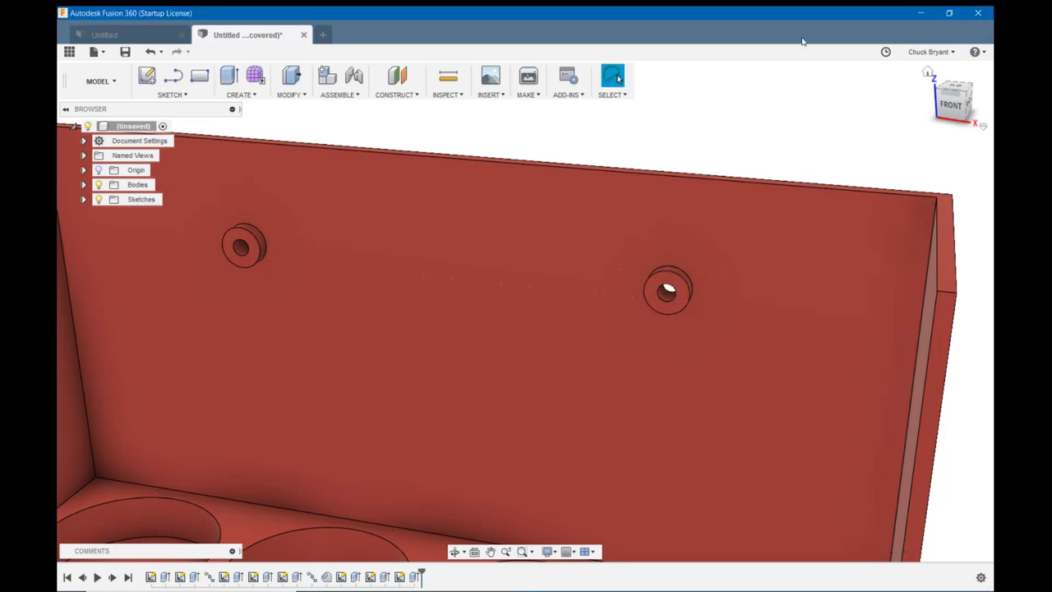
# - Fillet the rims of both the left and right mounting holes
pyautogui.press('f')
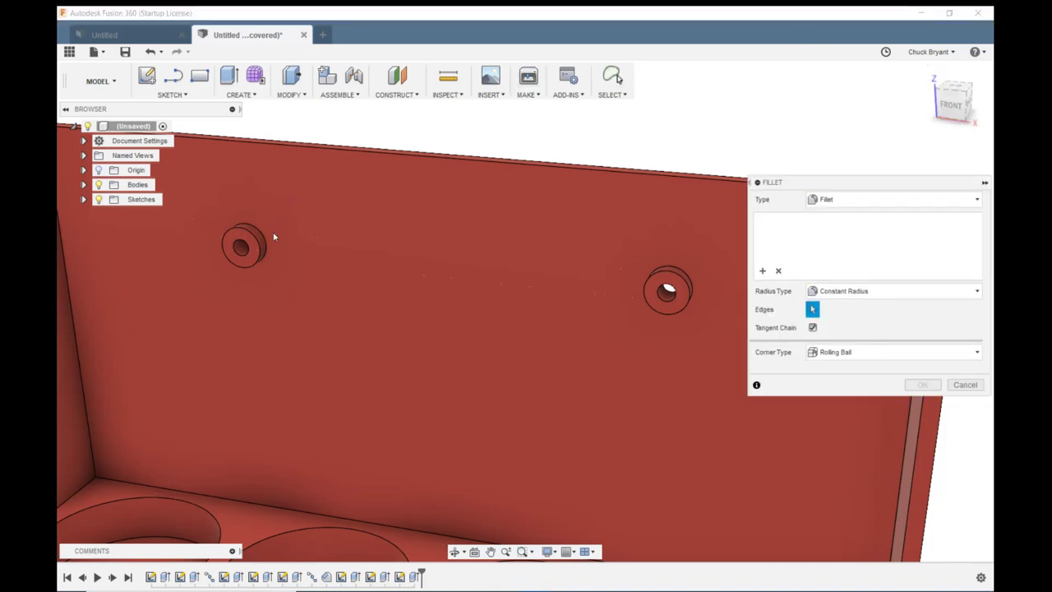
pyautogui.click(256, 245)
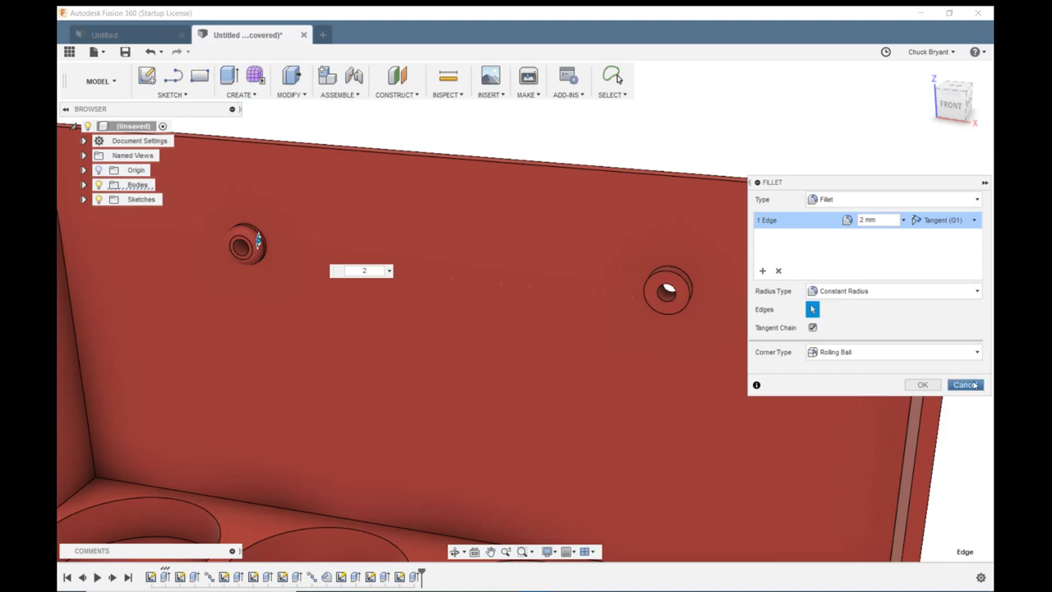
pyautogui.click(973, 385)
pyautogui.press('f')
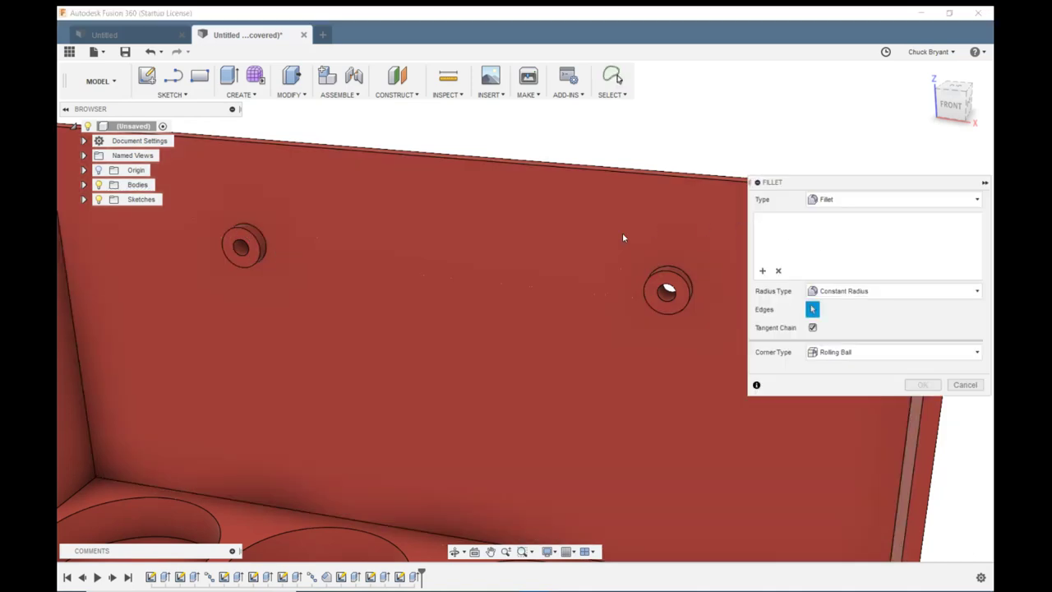
pyautogui.click(261, 245)
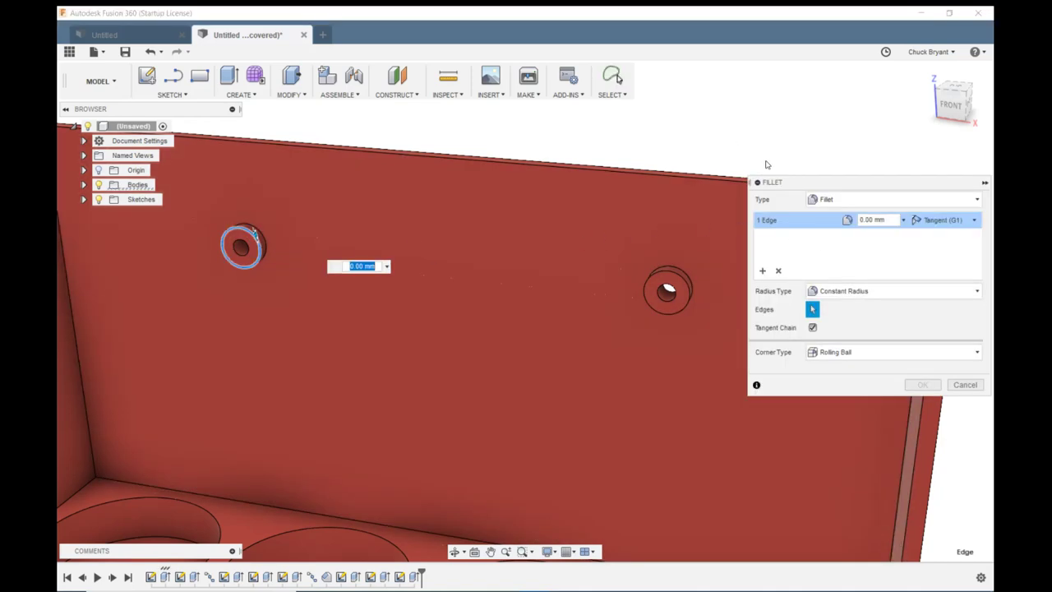
pyautogui.click(670, 279)
pyautogui.press('Escape')
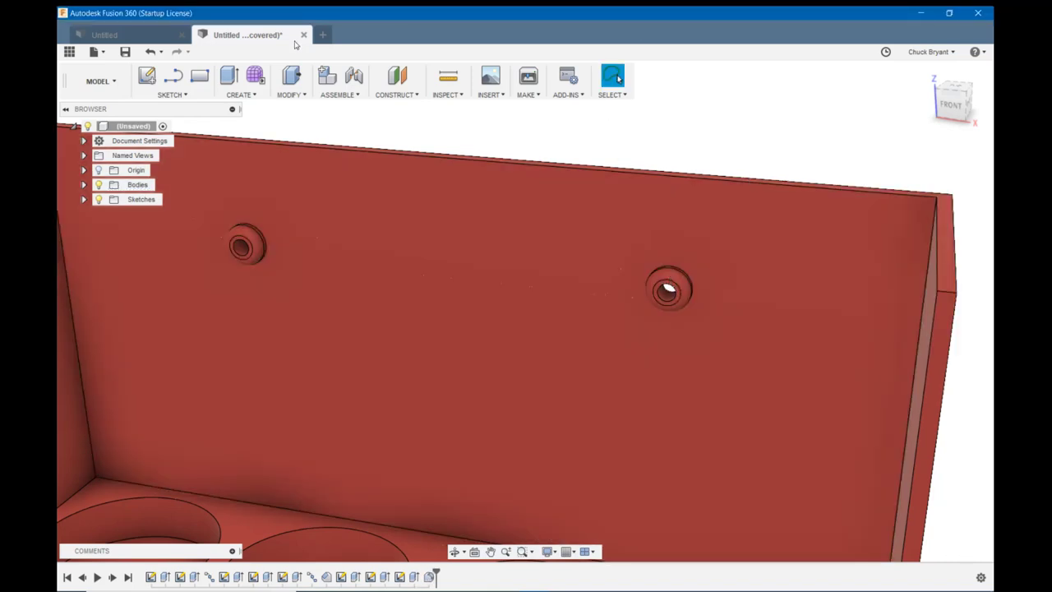
# - Chamfer the outer and inner edges of the back-panel mounting hole at 45°
pyautogui.click(289, 94)
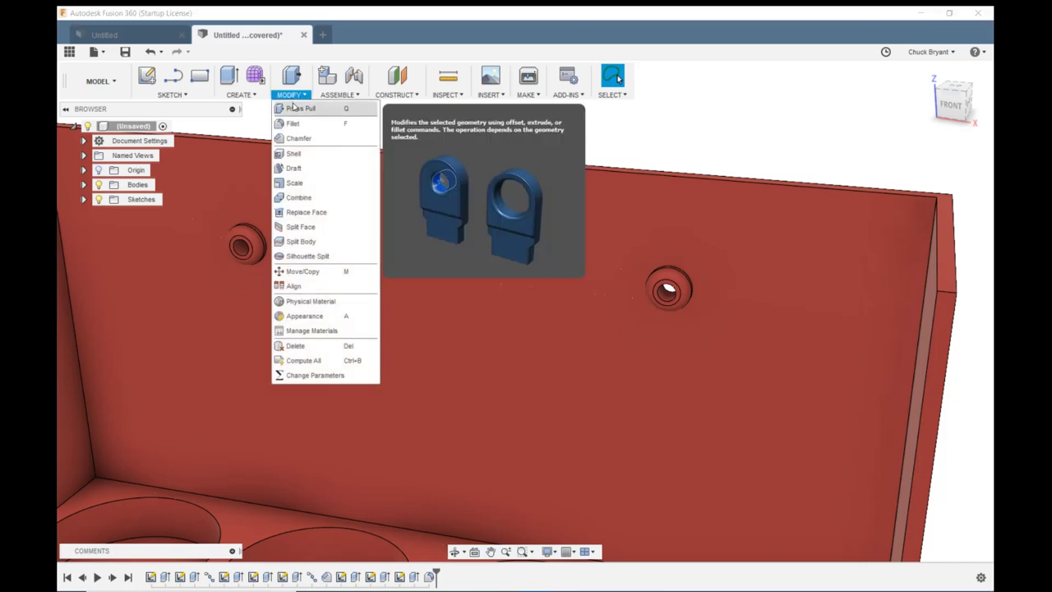
pyautogui.click(298, 138)
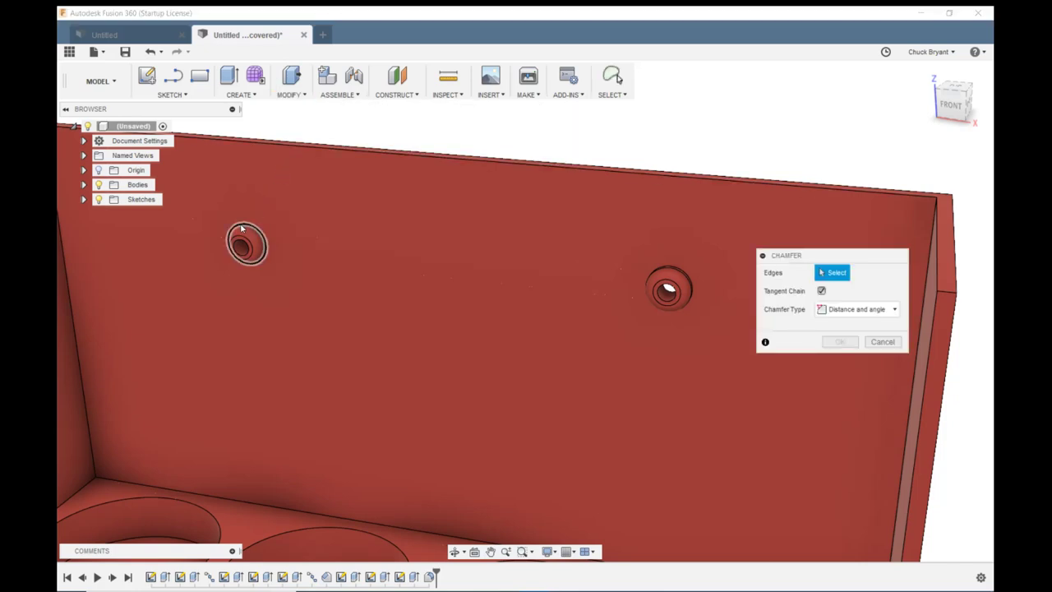
pyautogui.scroll(4, 240, 246)
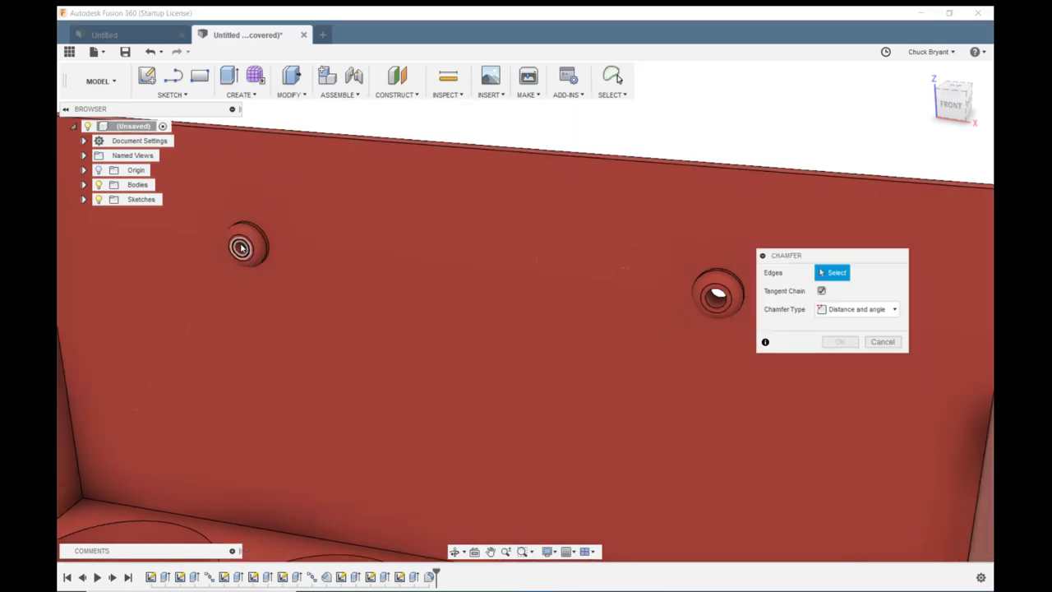
pyautogui.click(239, 246)
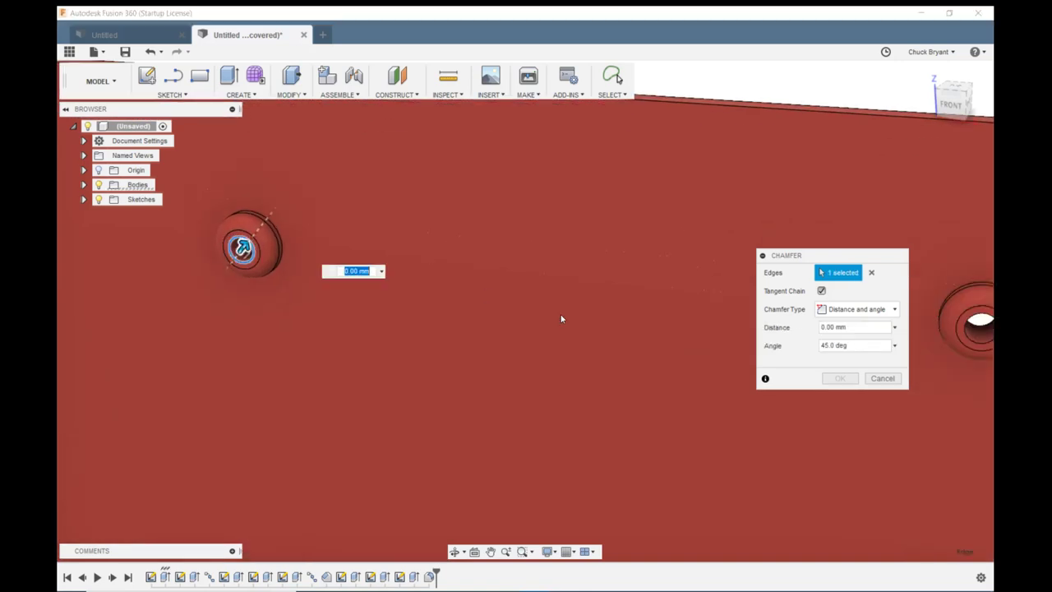
pyautogui.moveTo(570, 319); pyautogui.dragTo(638, 304, button='middle')
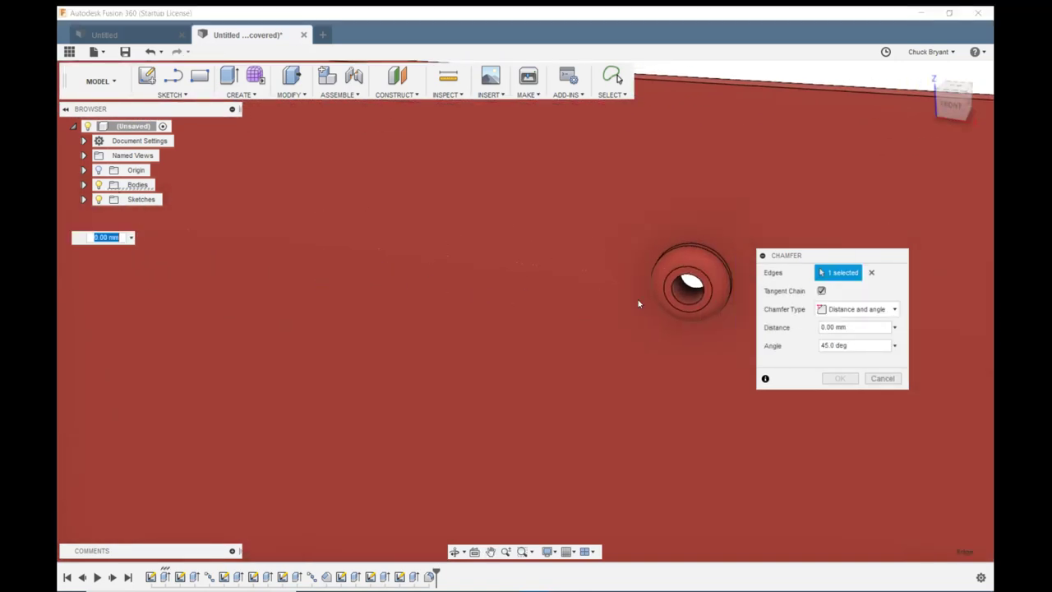
pyautogui.click(689, 283)
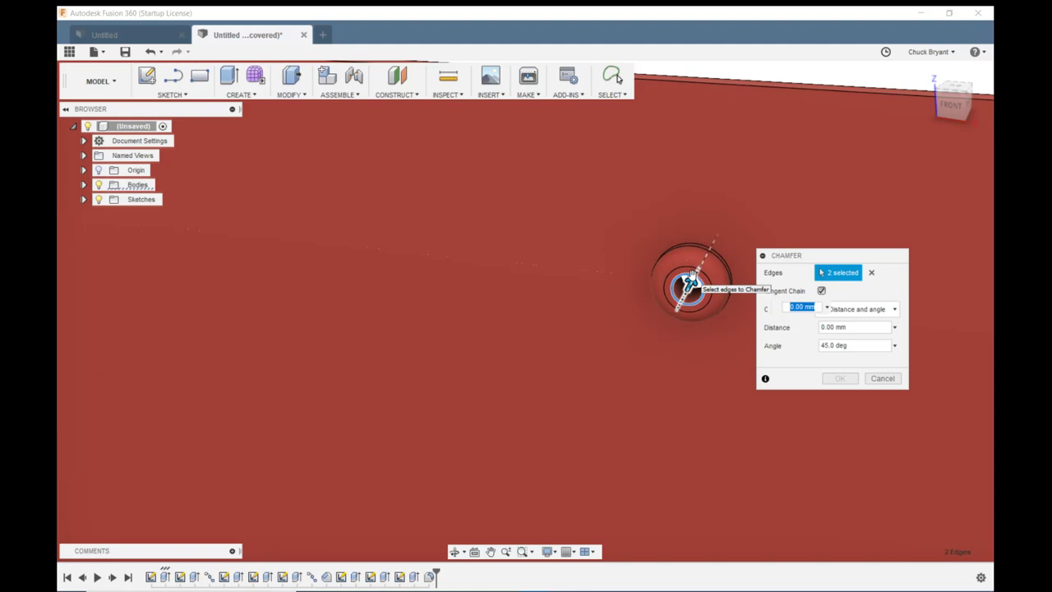
pyautogui.write('2')
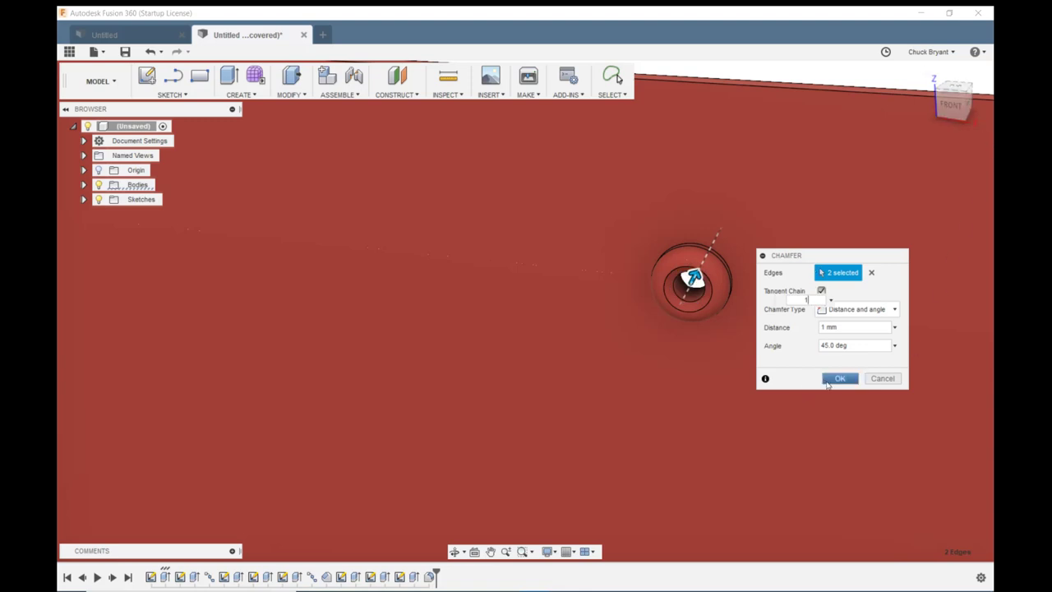
pyautogui.click(838, 378)
pyautogui.scroll(-5, 547, 325)
pyautogui.keyDown('shift'); pyautogui.moveTo(469, 347); pyautogui.dragTo(493, 338, button='middle'); pyautogui.keyUp('shift')
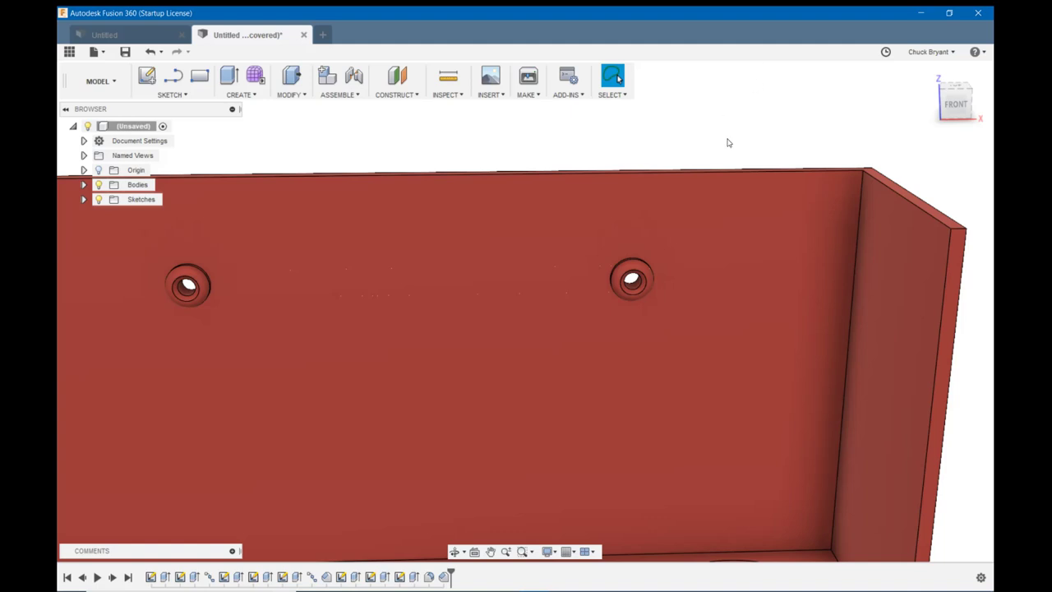
pyautogui.scroll(-4, 727, 143)
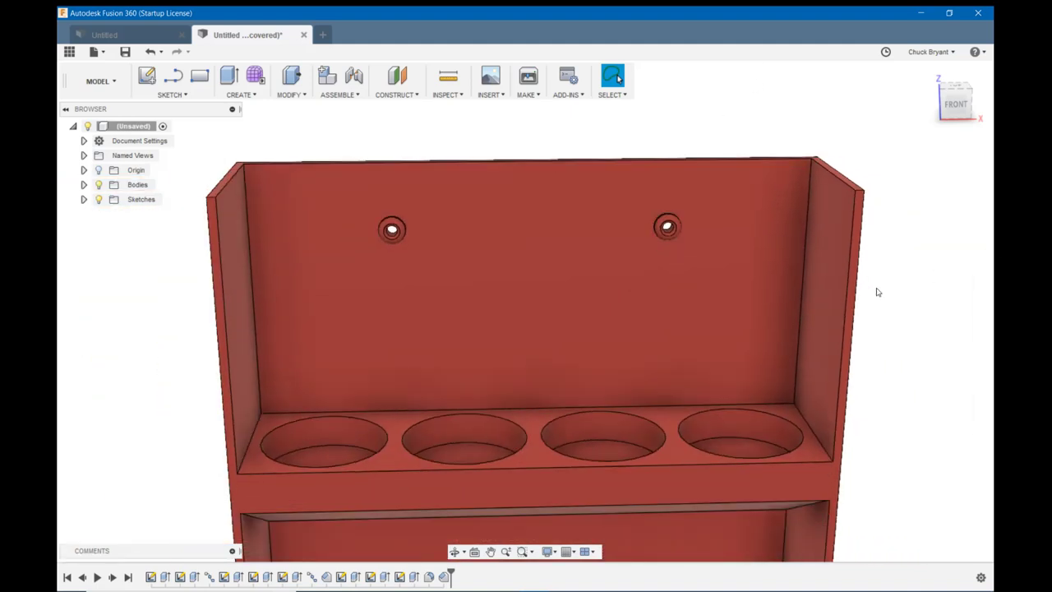
pyautogui.moveTo(876, 292)
pyautogui.keyDown('shift'); pyautogui.mouseDown(button='middle')
pyautogui.moveTo(869, 271)
pyautogui.moveTo(870, 279)
pyautogui.mouseUp(button='middle'); pyautogui.keyUp('shift')
pyautogui.moveTo(873, 334); pyautogui.dragTo(840, 237, button='middle')
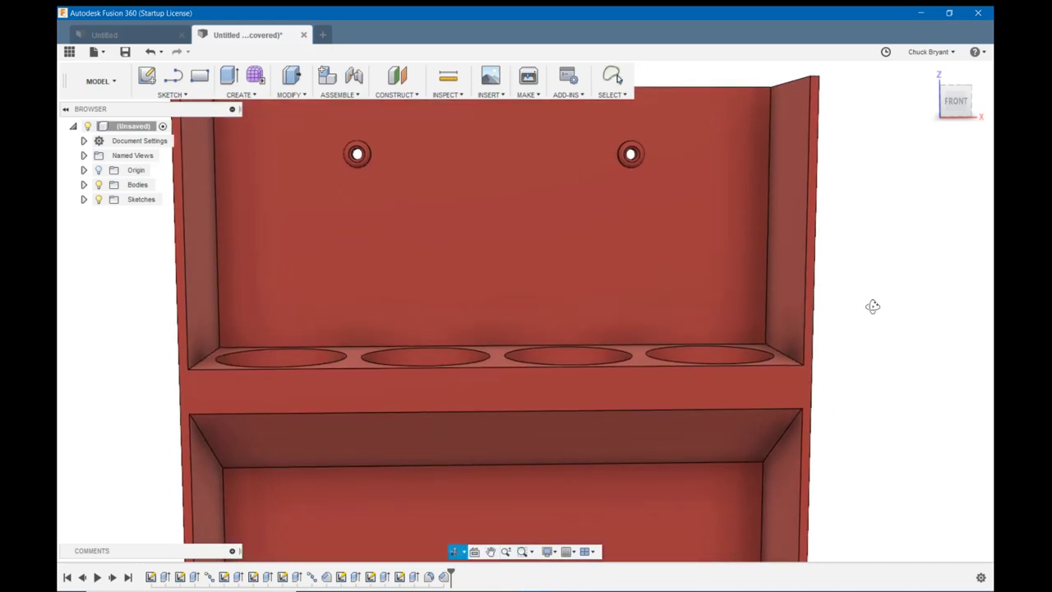
pyautogui.keyDown('shift'); pyautogui.moveTo(873, 306); pyautogui.dragTo(874, 311, button='middle'); pyautogui.keyUp('shift')
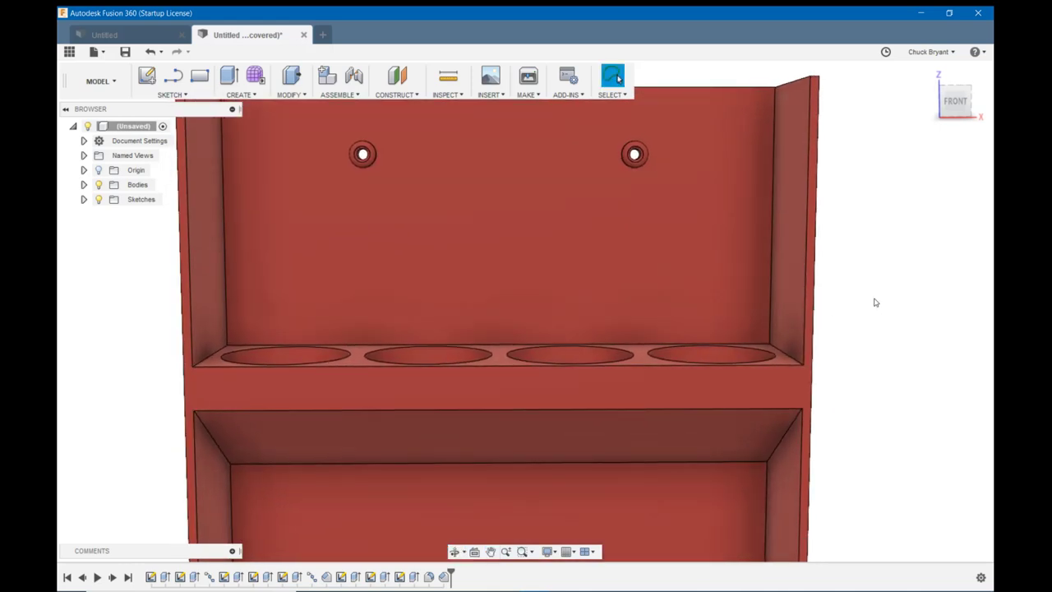
pyautogui.scroll(1, 380, 192)
pyautogui.scroll(-3, 397, 194)
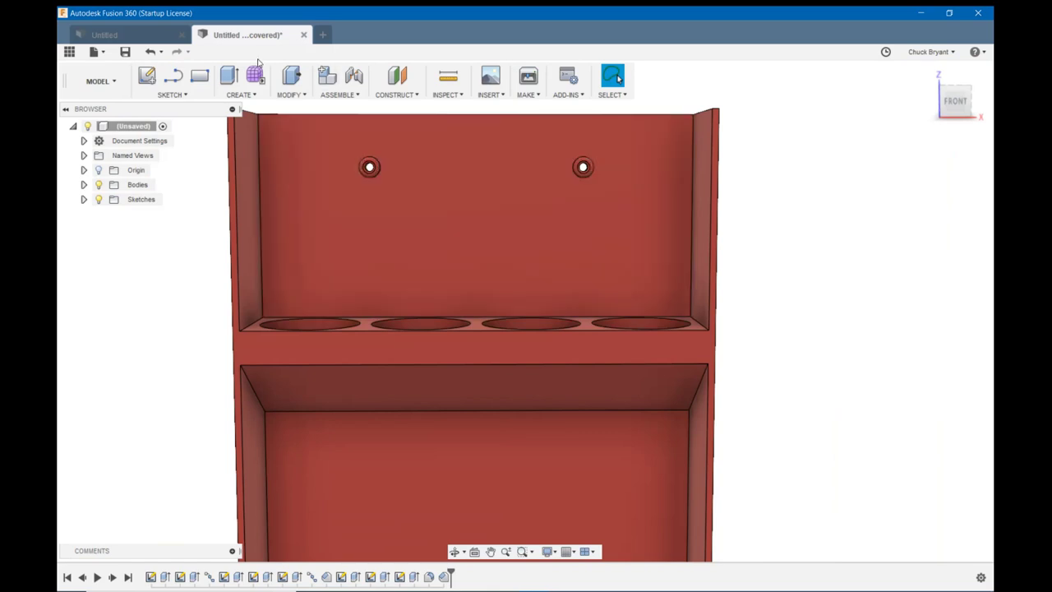
# - Start a sketch on the rack's front face, recentre it, and launch the Text tool
pyautogui.click(146, 75)
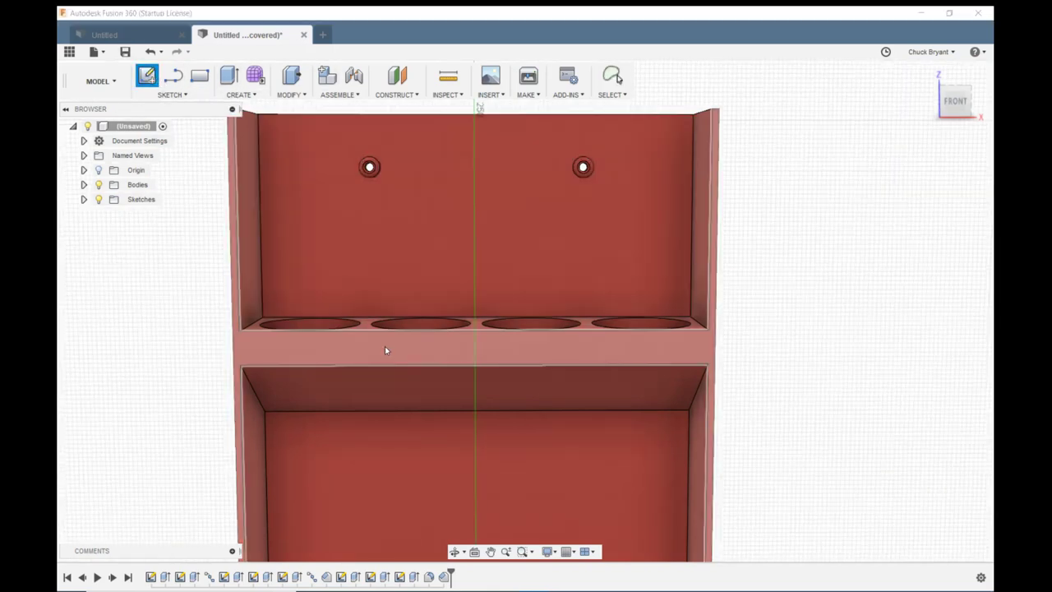
pyautogui.click(385, 350)
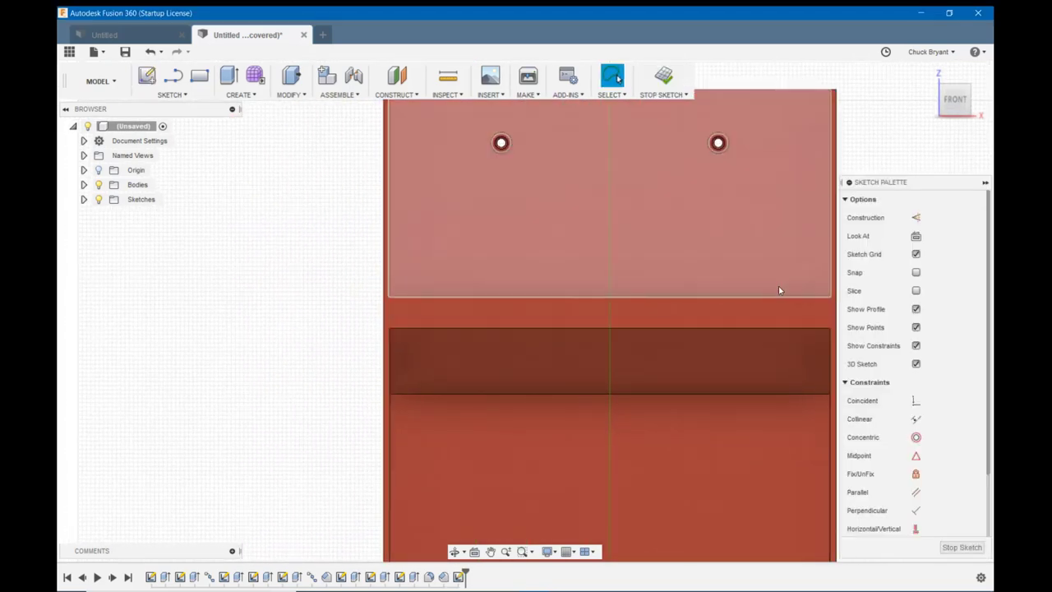
pyautogui.scroll(-1, 910, 143)
pyautogui.moveTo(911, 143); pyautogui.dragTo(757, 183, button='middle')
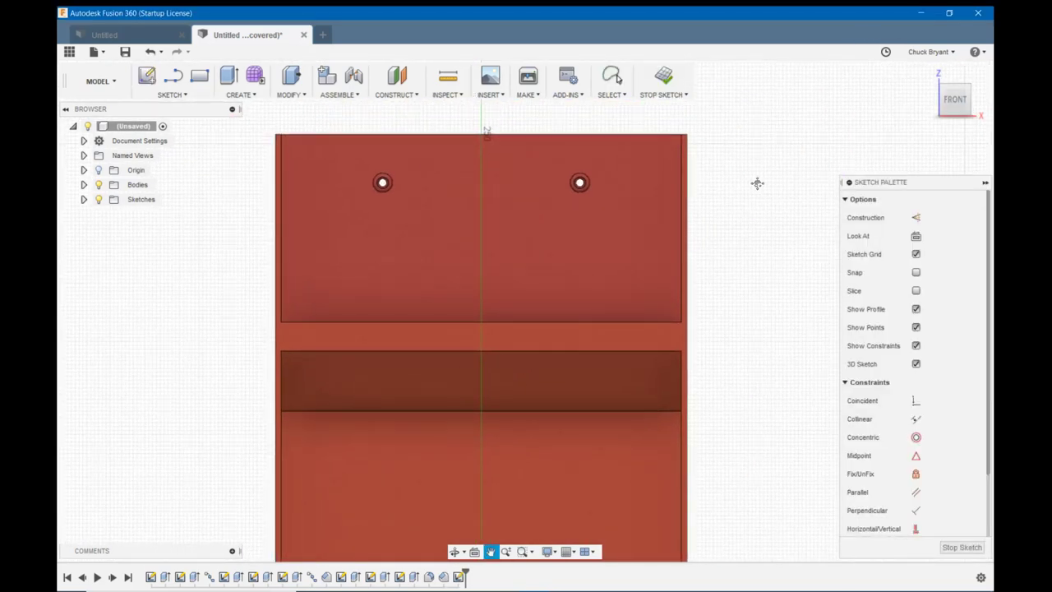
pyautogui.click(170, 95)
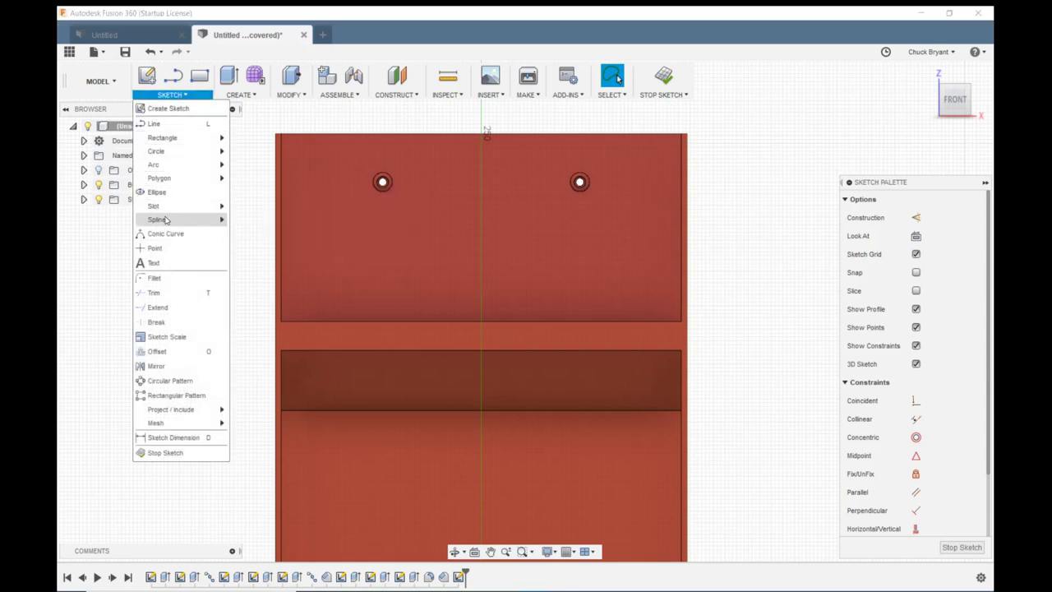
pyautogui.click(156, 263)
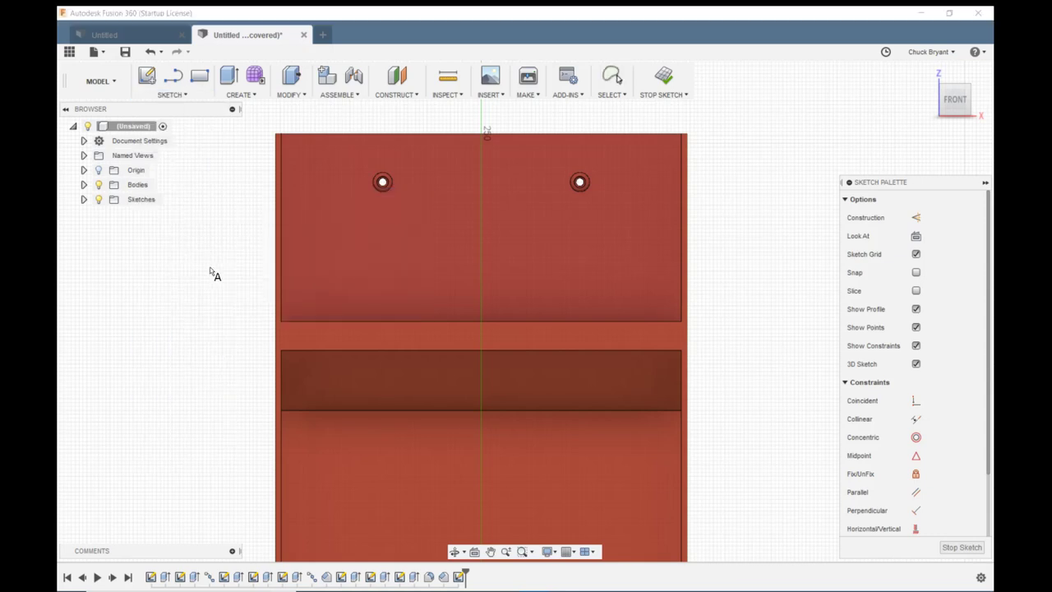
# - Place 'KS BP GA CU' on the strip in Georgia at 14 mm height and nudge it into position
pyautogui.click(335, 334)
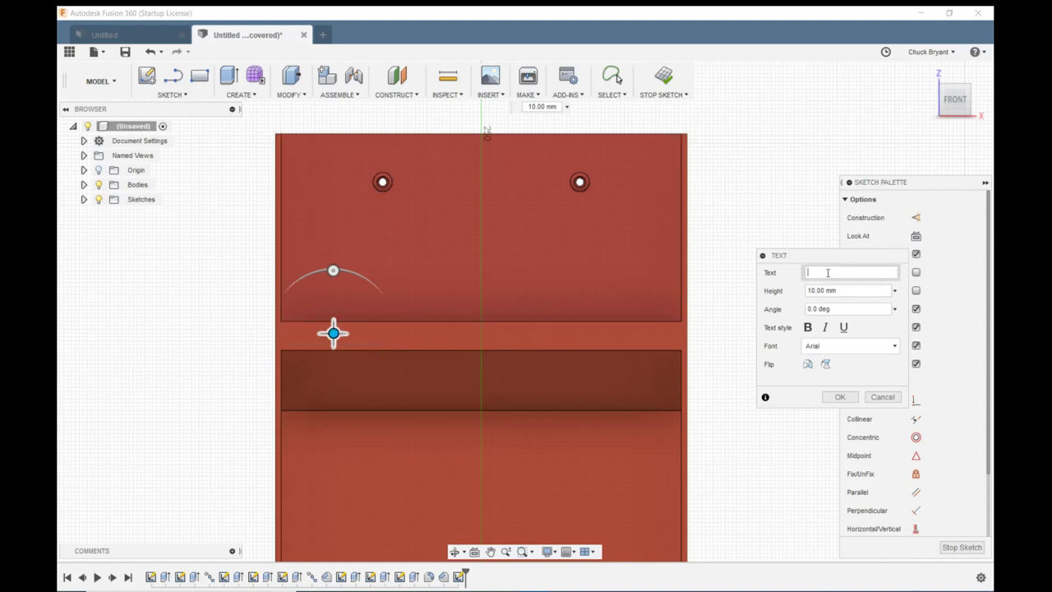
pyautogui.write('KS BP GA CU')
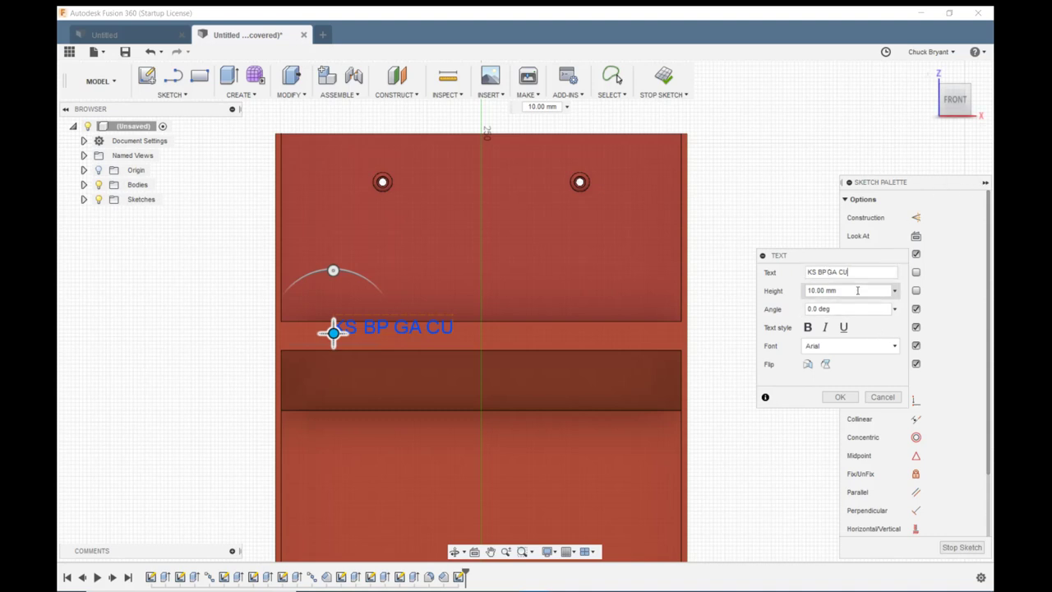
pyautogui.click(865, 349)
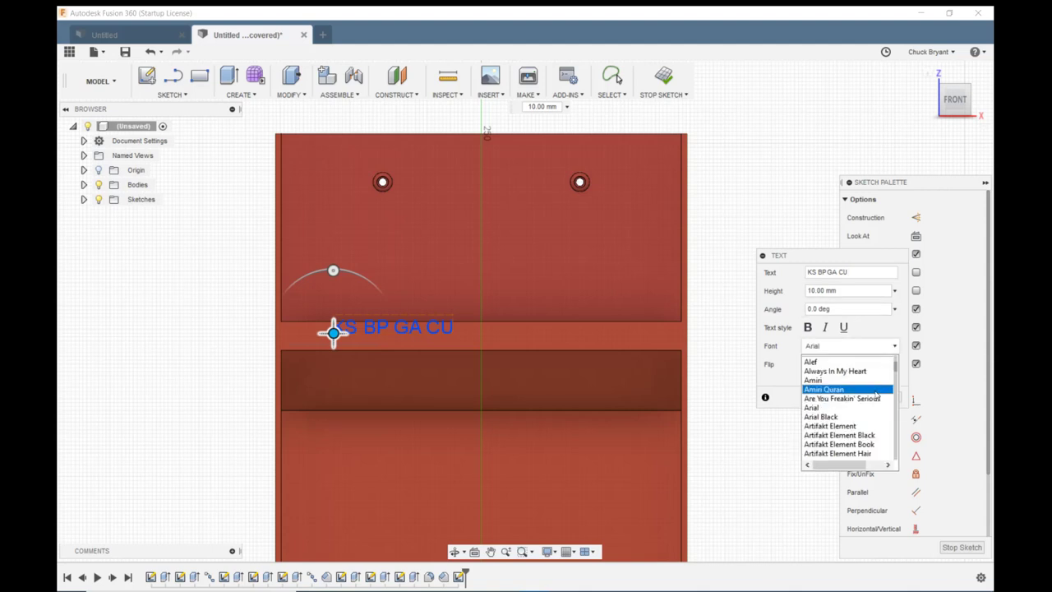
pyautogui.scroll(-6, 874, 398)
pyautogui.scroll(-12, 874, 398)
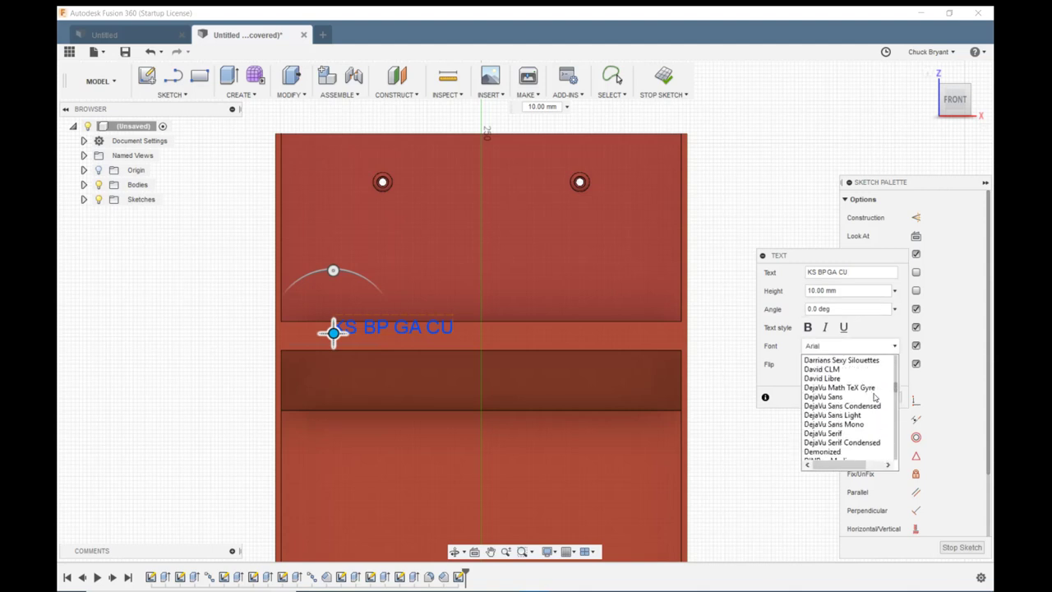
pyautogui.scroll(-2, 874, 397)
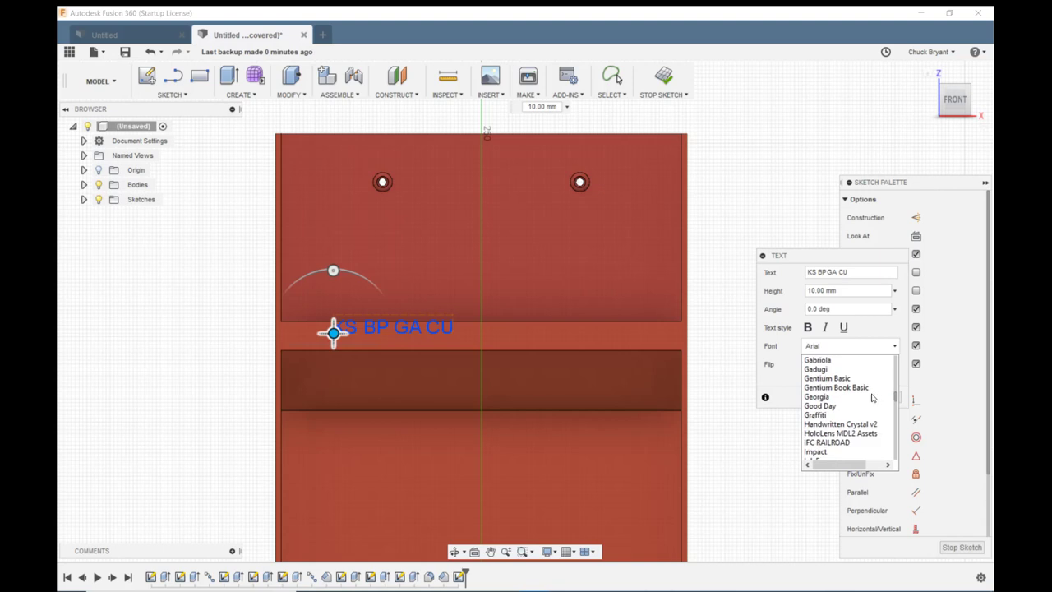
pyautogui.click(814, 398)
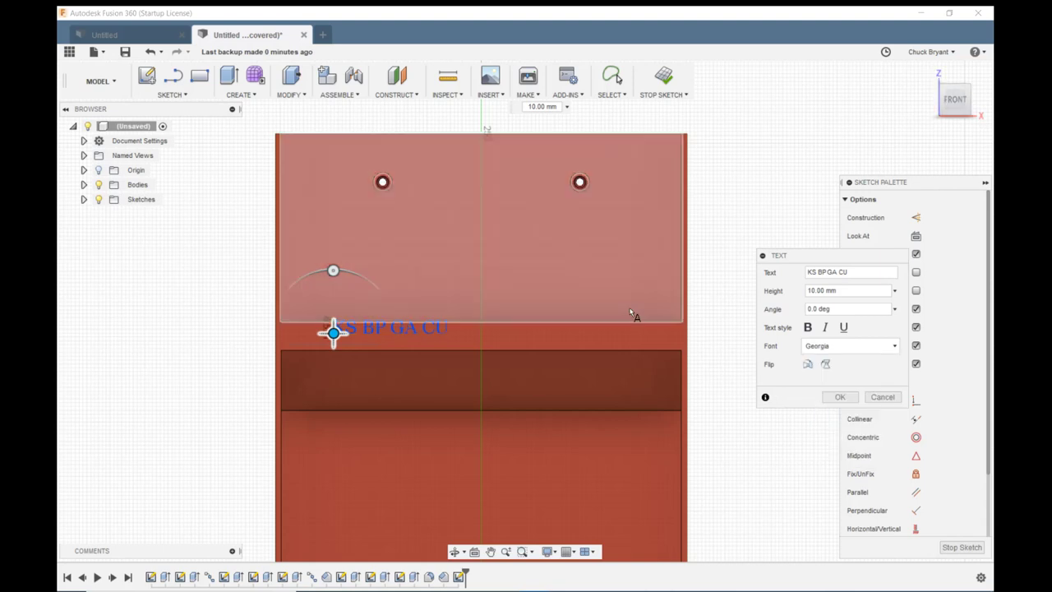
pyautogui.scroll(1, 724, 364)
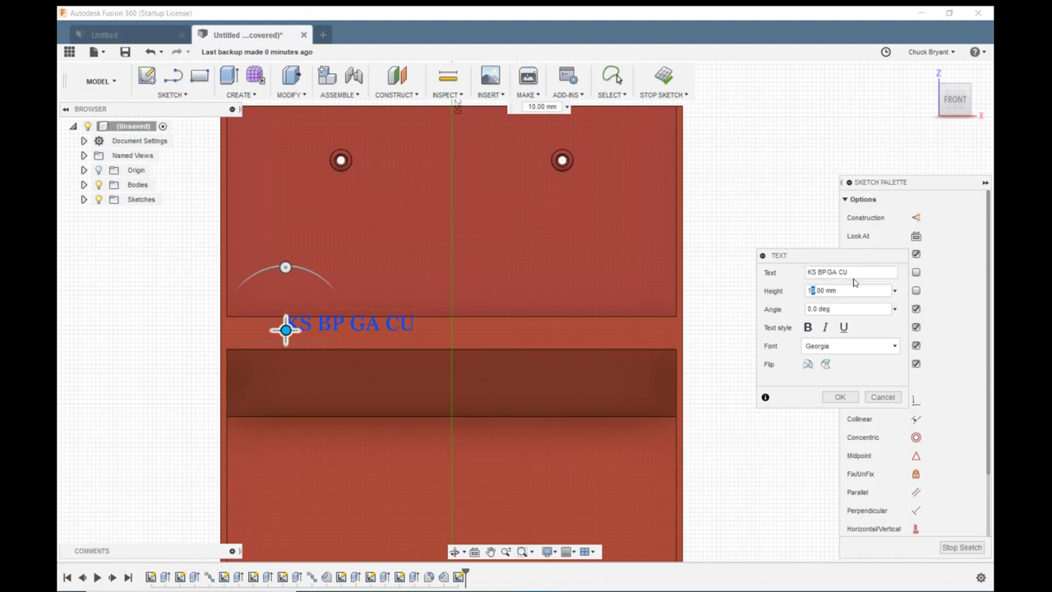
pyautogui.press('Return')
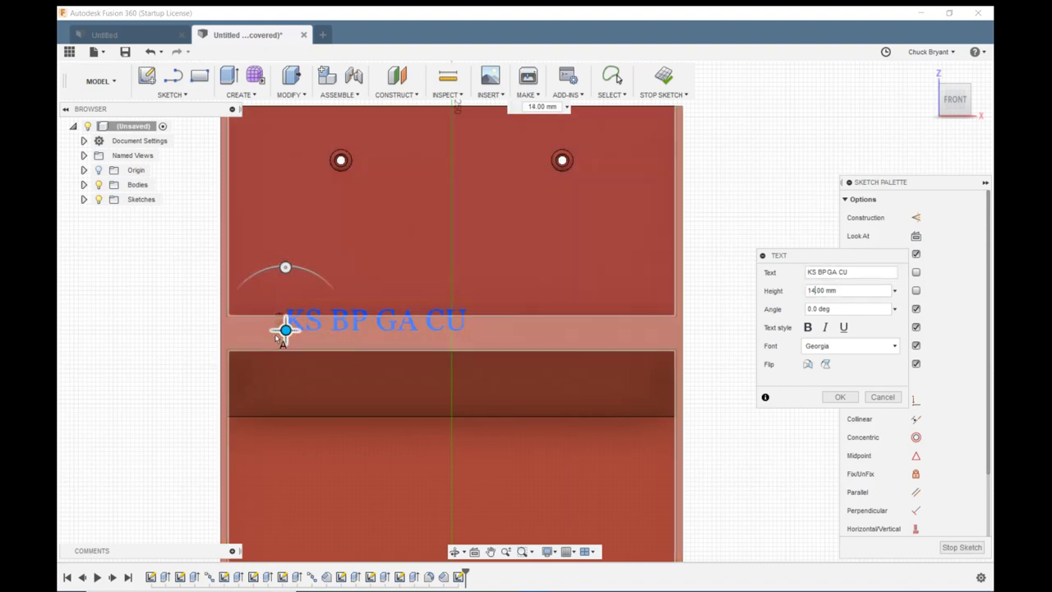
pyautogui.moveTo(285, 329)
pyautogui.mouseDown()
pyautogui.moveTo(283, 348)
pyautogui.moveTo(264, 350)
pyautogui.mouseUp()
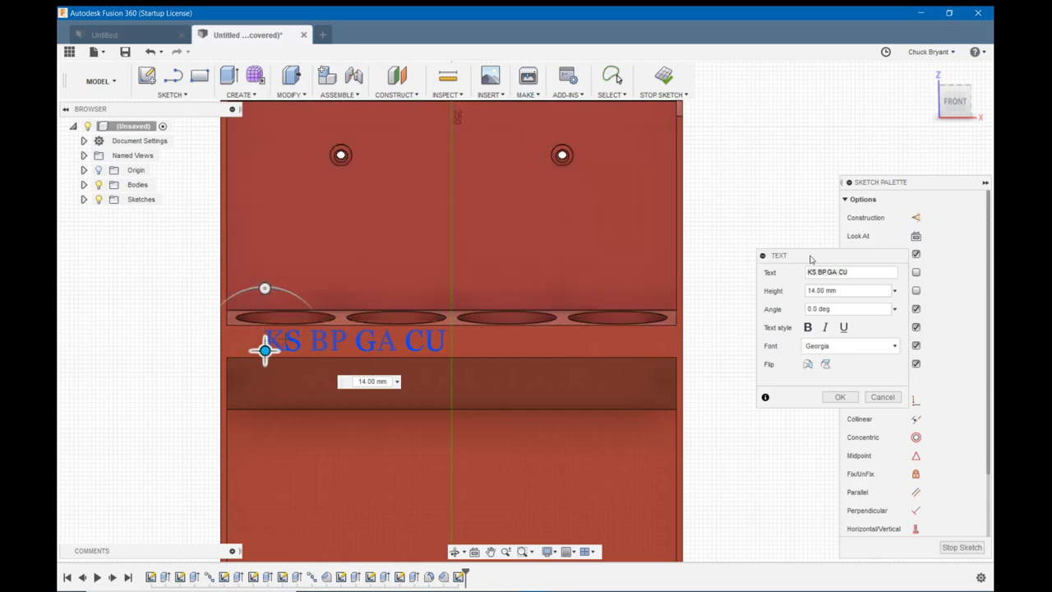
# - Insert extra spaces between KS, BP, GA and CU so each sits under a hole
pyautogui.click(827, 271)
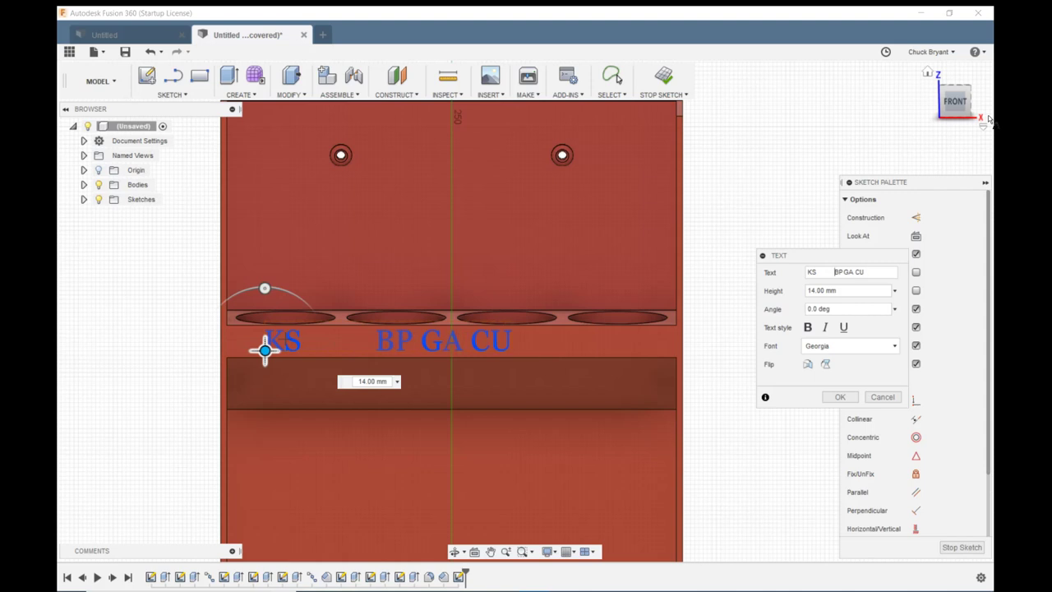
pyautogui.click(847, 271)
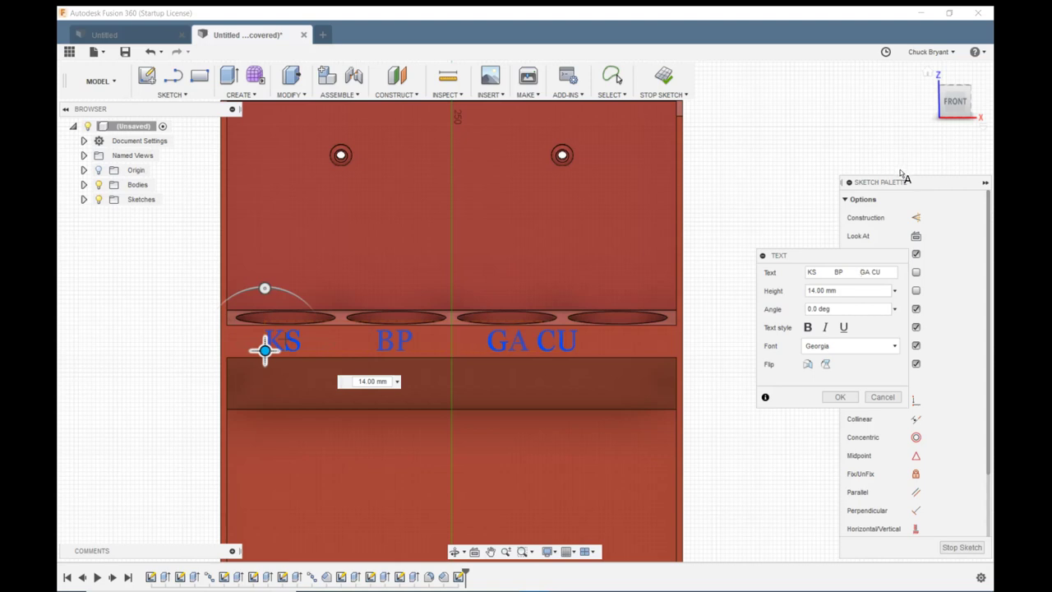
pyautogui.click(871, 272)
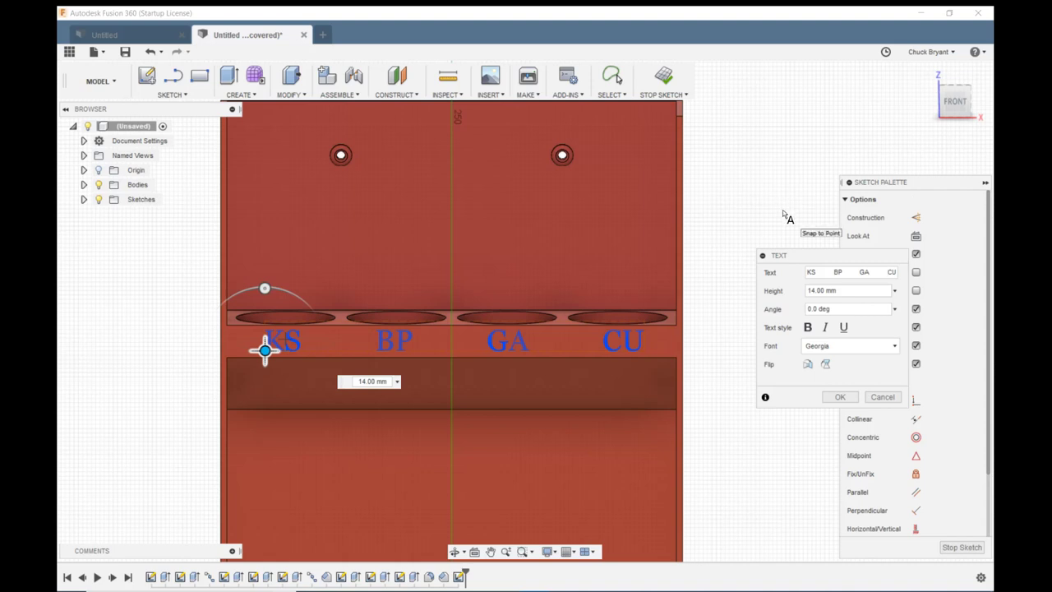
pyautogui.click(265, 351)
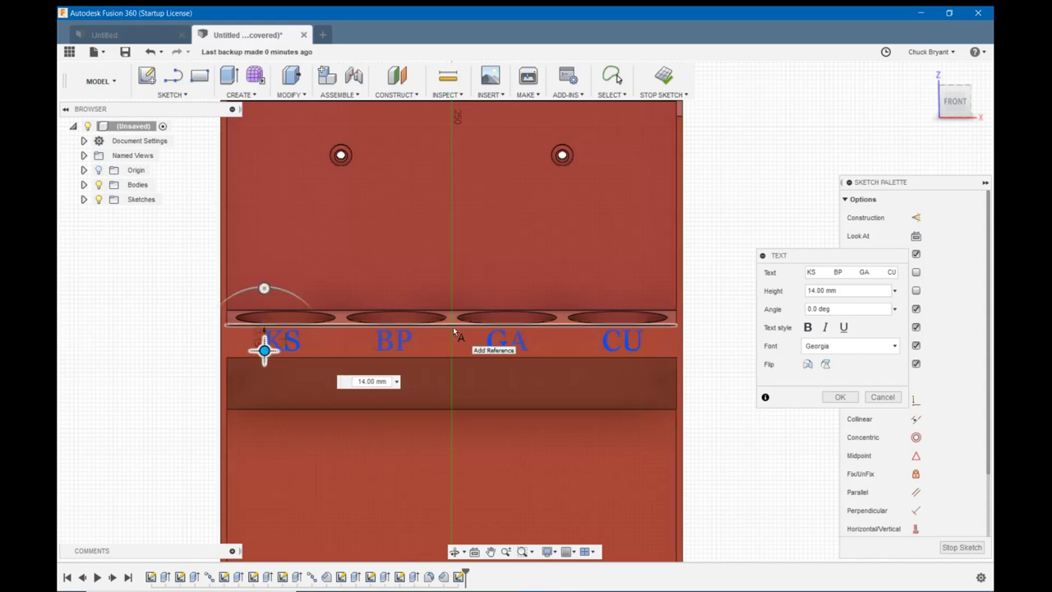
# - Switch the view to Perspective and commit the spaced label text to the sketch
pyautogui.rightClick(961, 100)
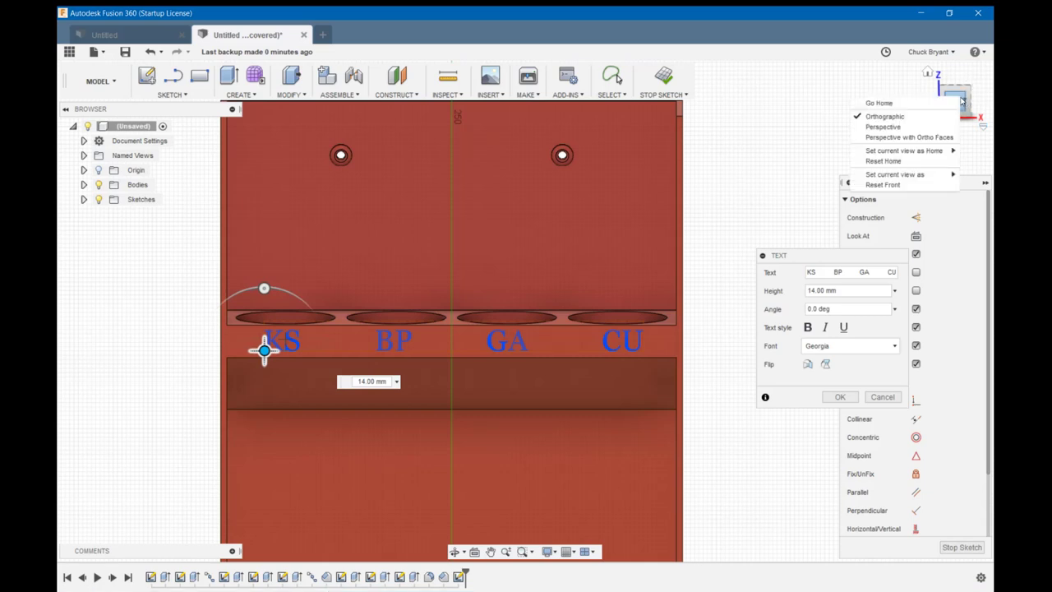
pyautogui.click(903, 138)
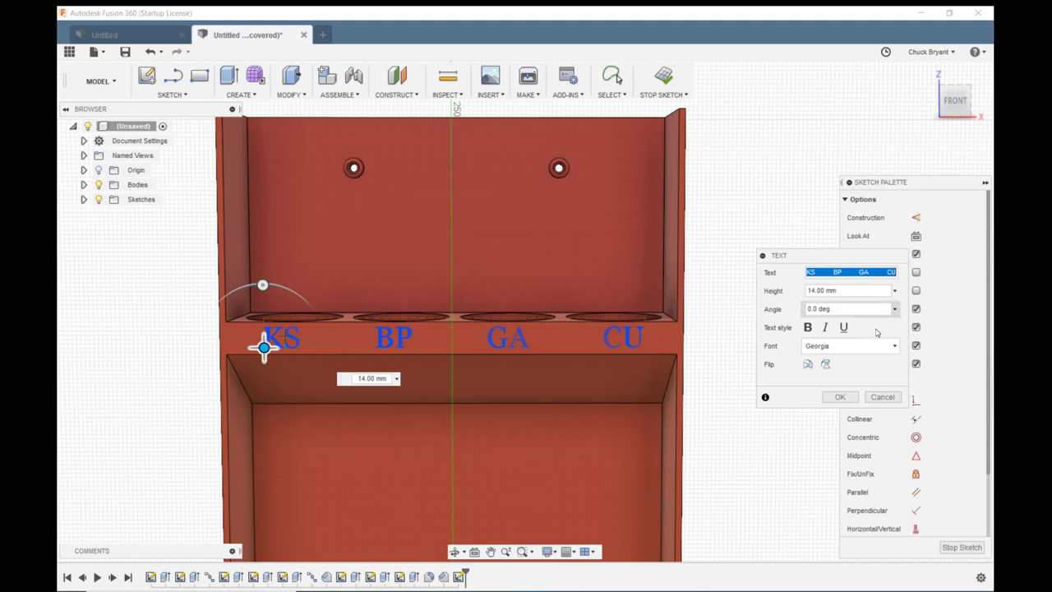
pyautogui.click(840, 397)
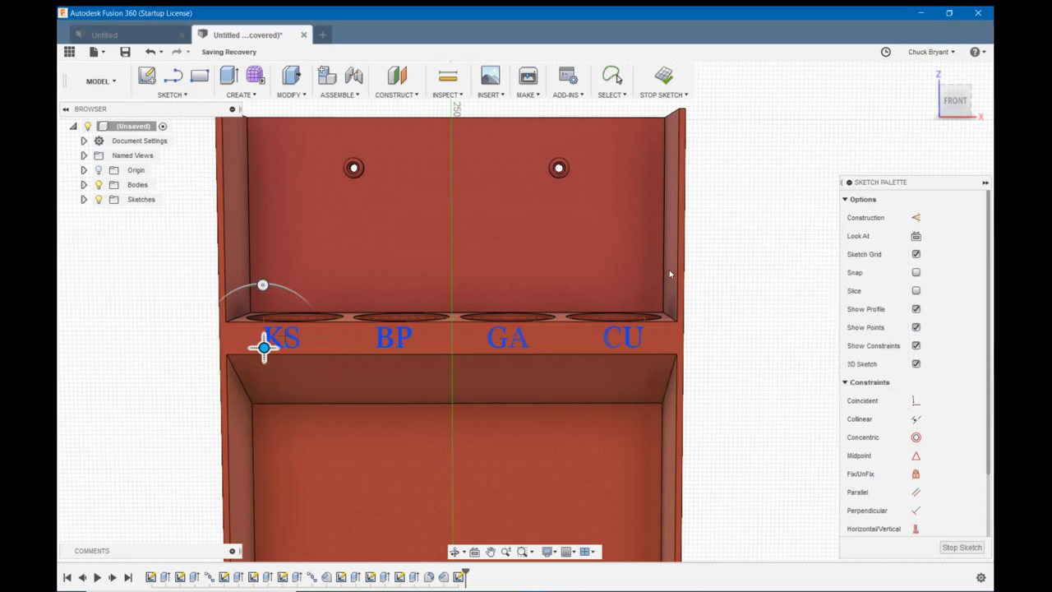
# - Extrude the KS BP GA CU lettering 1 mm, joined to the rack body
pyautogui.press('Escape')
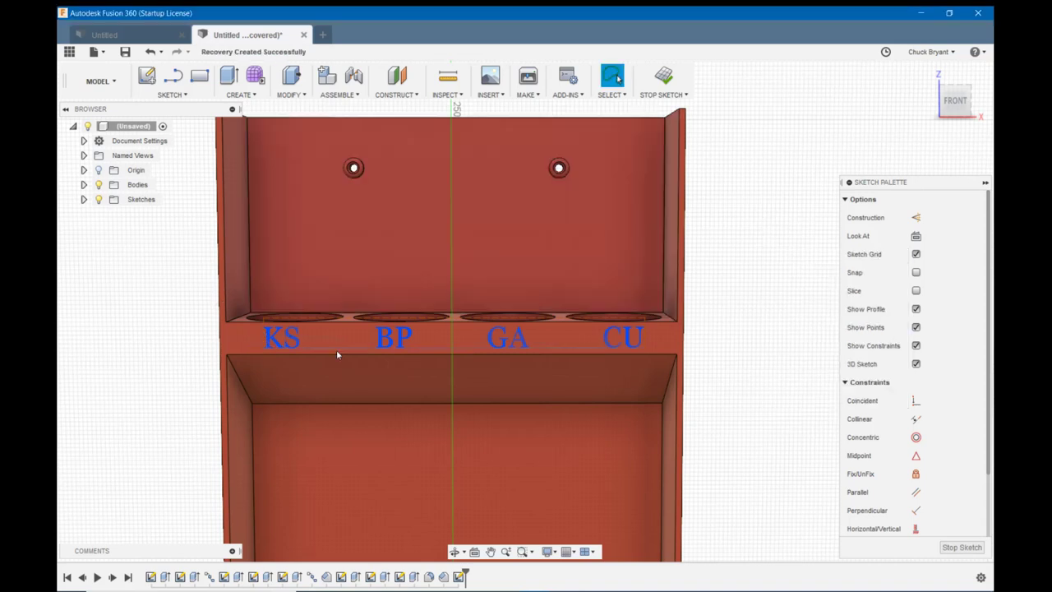
pyautogui.press('e')
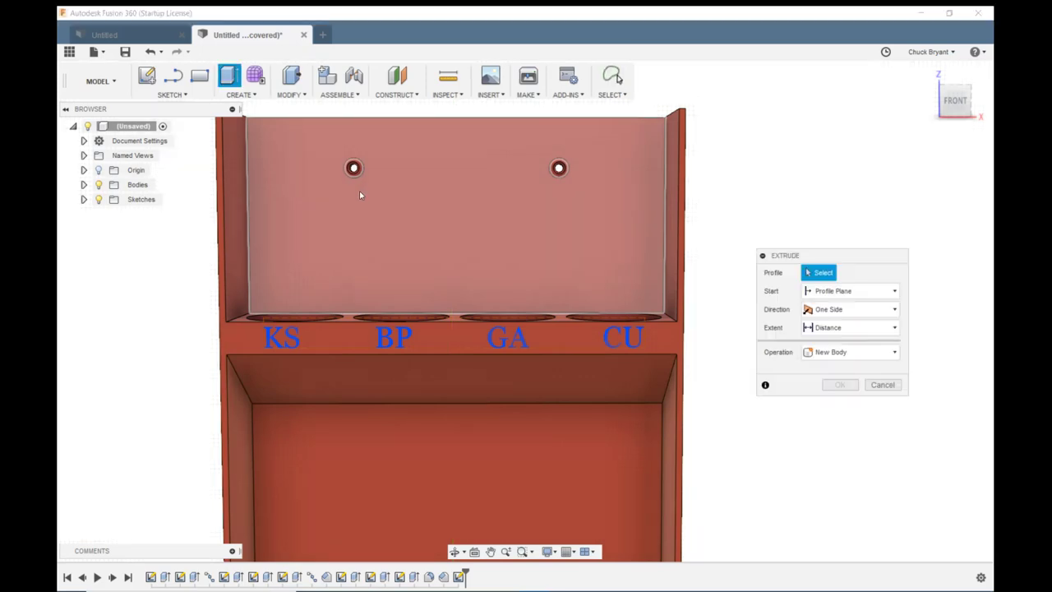
pyautogui.scroll(5, 275, 341)
pyautogui.click(284, 360)
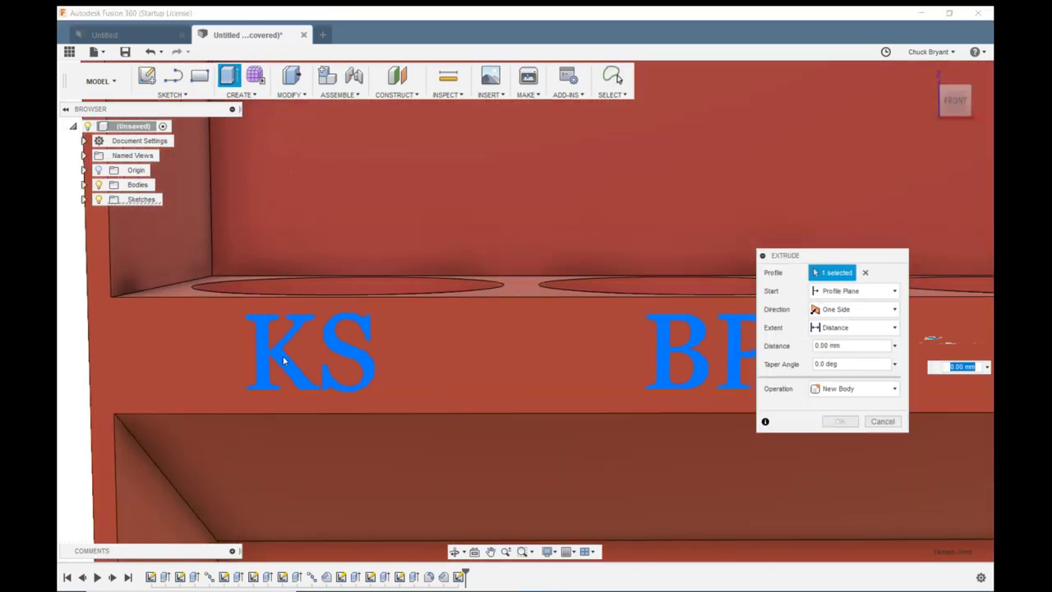
pyautogui.write('1')
pyautogui.press('Return')
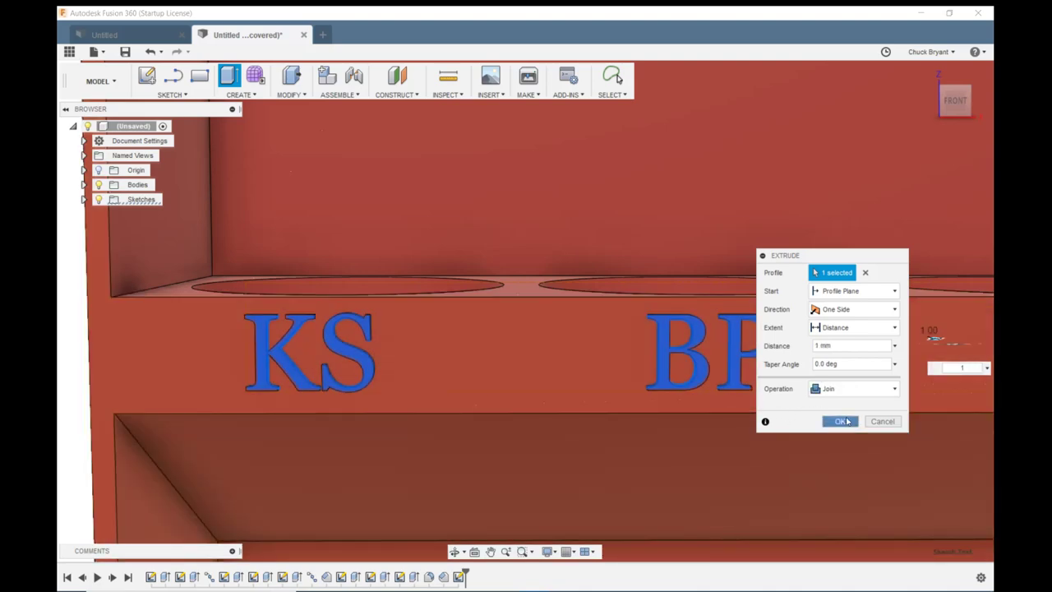
pyautogui.click(841, 421)
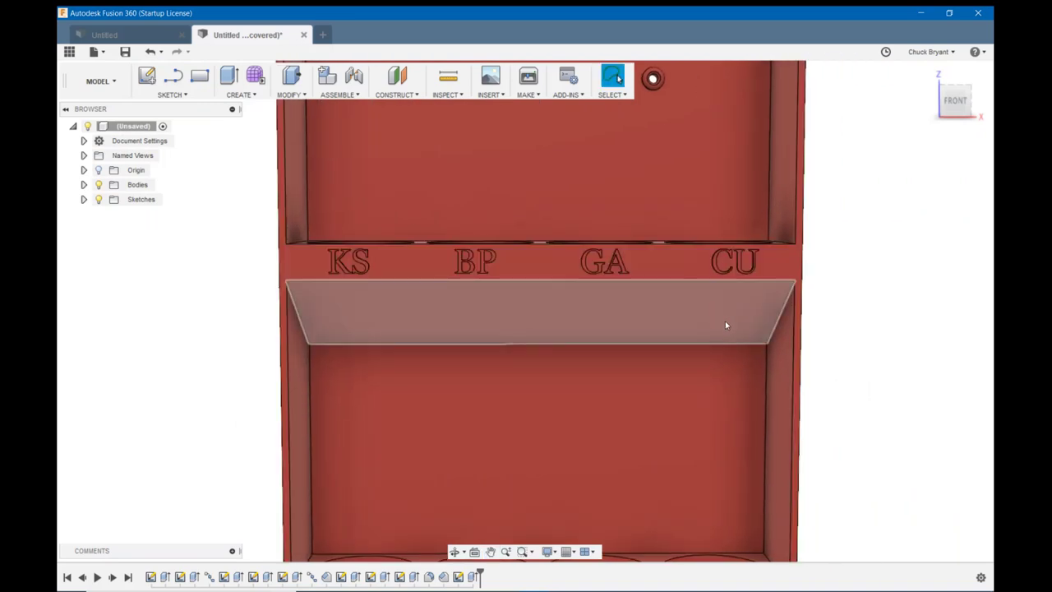
# - Start a new sketch on the lower tier's front and launch the Text tool
pyautogui.moveTo(952, 353); pyautogui.dragTo(898, 184, button='middle')
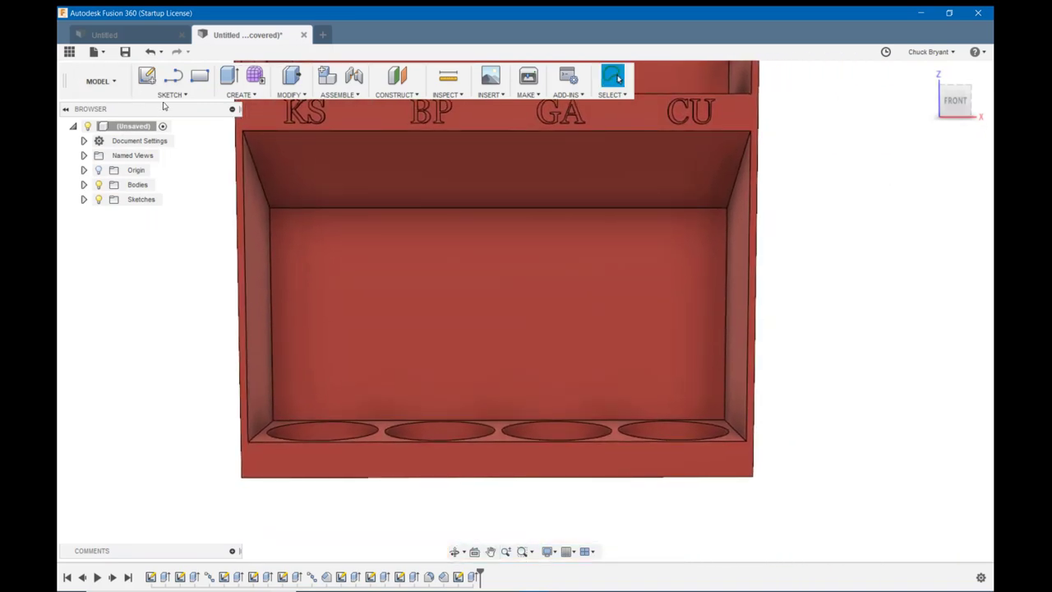
pyautogui.click(146, 75)
pyautogui.click(315, 468)
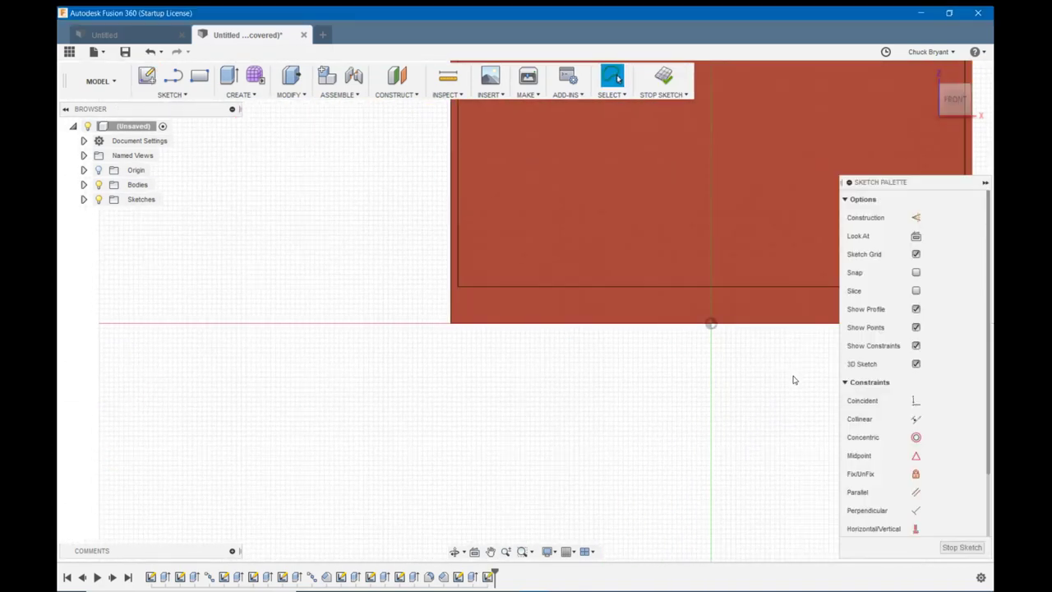
pyautogui.moveTo(794, 378)
pyautogui.mouseDown(button='middle')
pyautogui.moveTo(520, 428)
pyautogui.moveTo(557, 428)
pyautogui.mouseUp(button='middle')
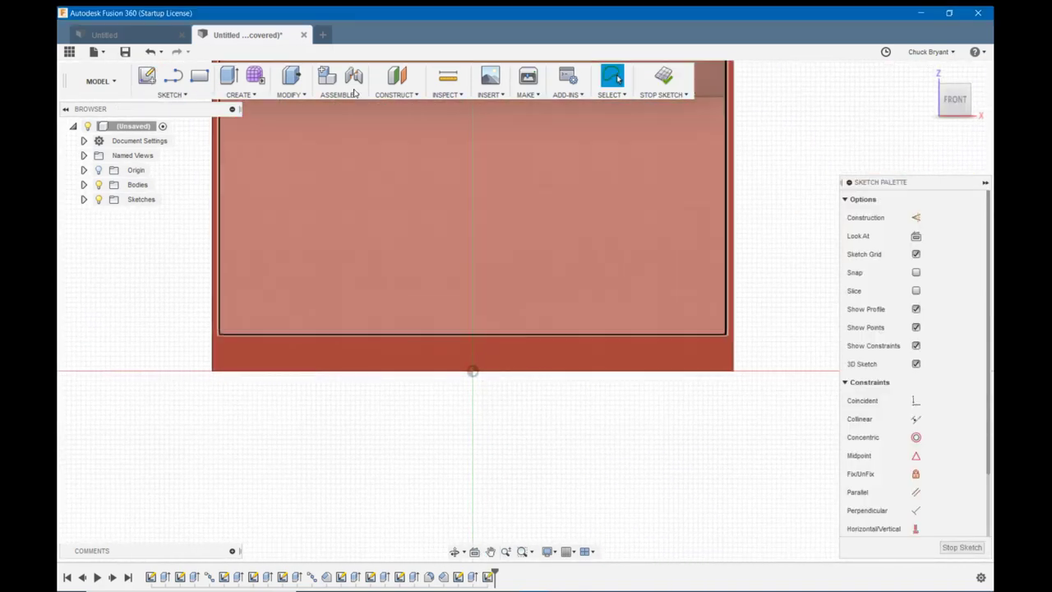
pyautogui.click(174, 95)
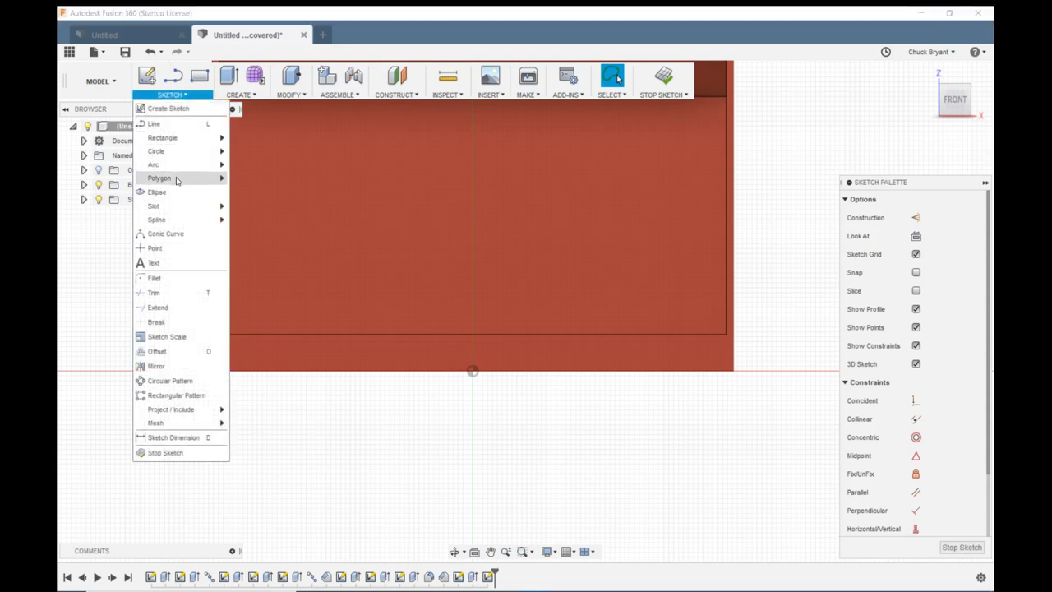
pyautogui.click(154, 262)
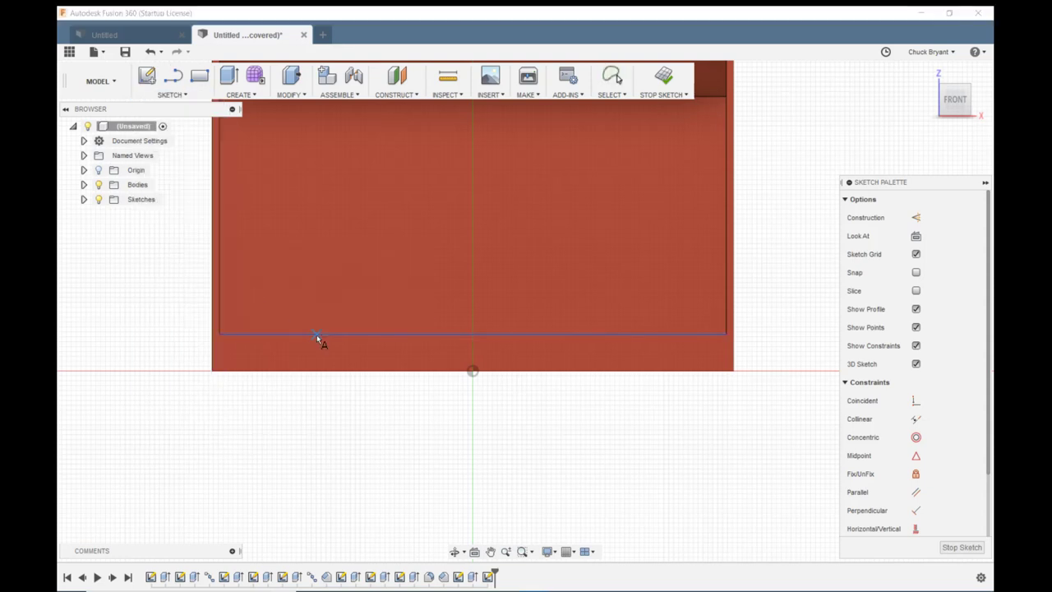
# - Define the second label's text box and set its font to Georgia at 14 mm
pyautogui.click(256, 354)
pyautogui.click(726, 238)
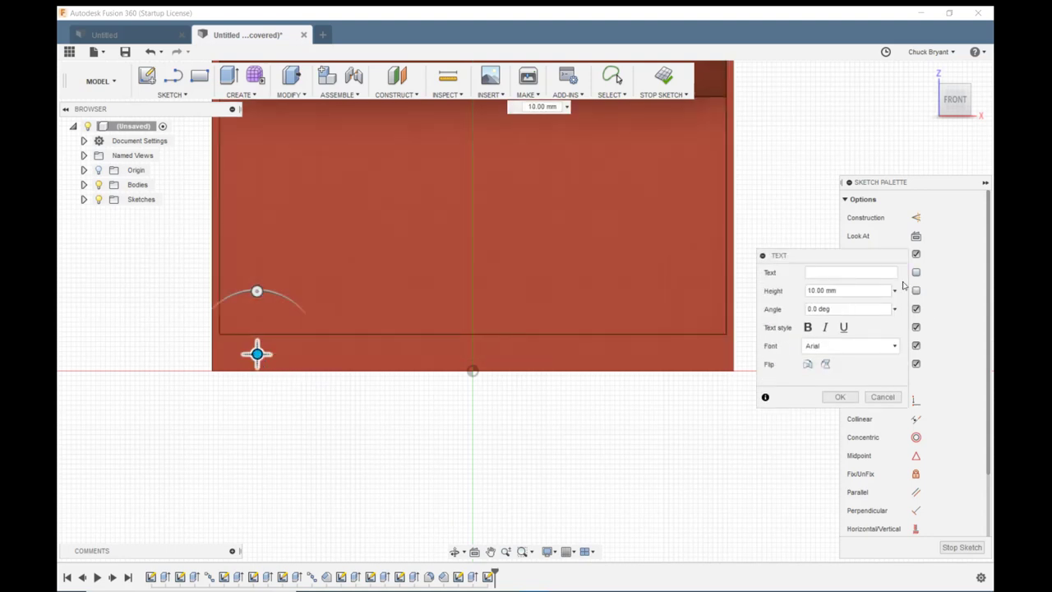
pyautogui.click(861, 345)
pyautogui.scroll(-20, 867, 415)
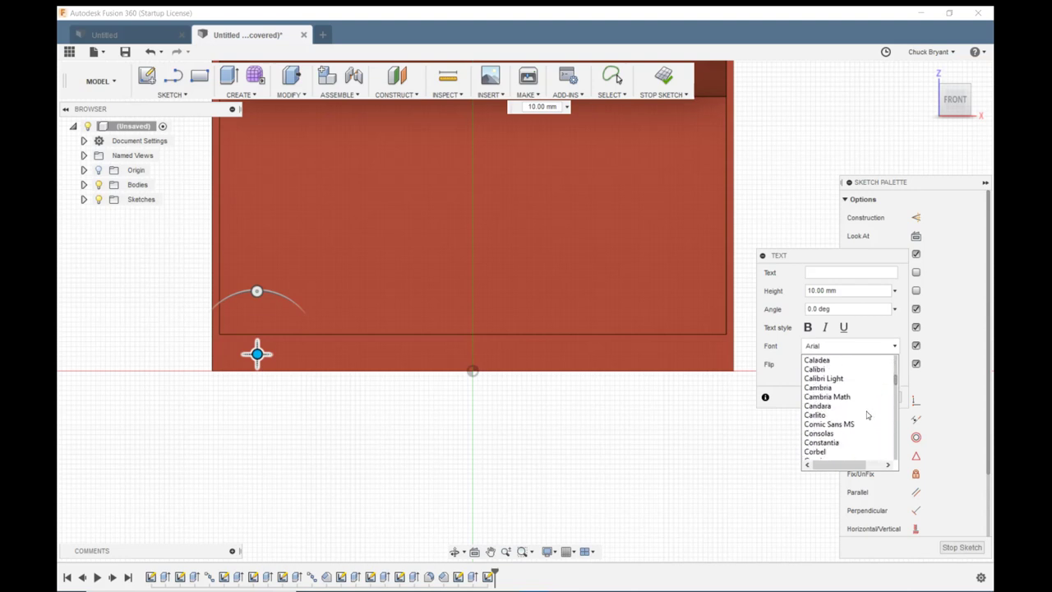
pyautogui.scroll(-10, 821, 418)
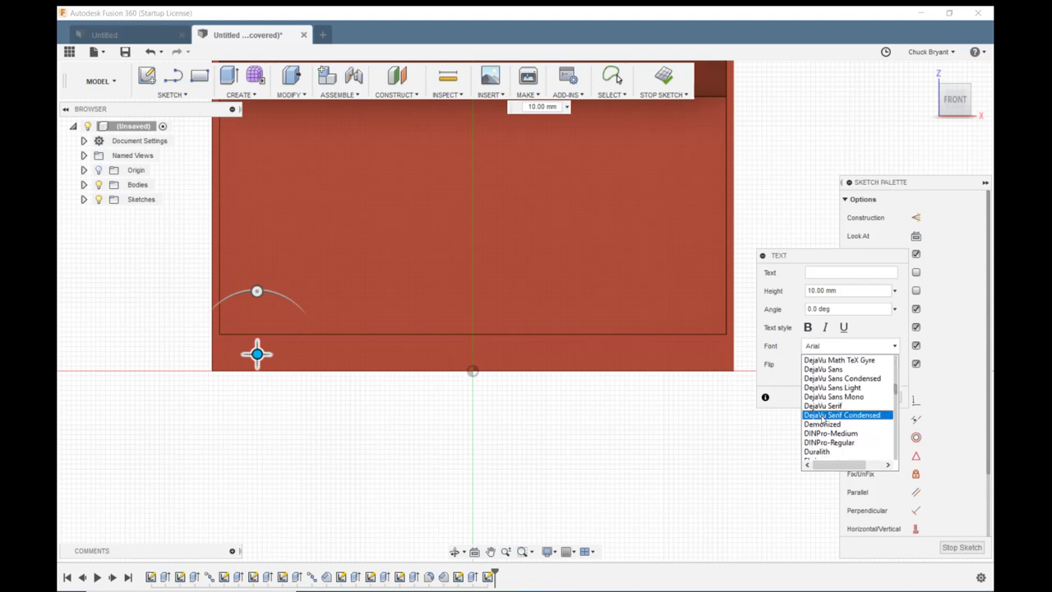
pyautogui.scroll(-1, 822, 420)
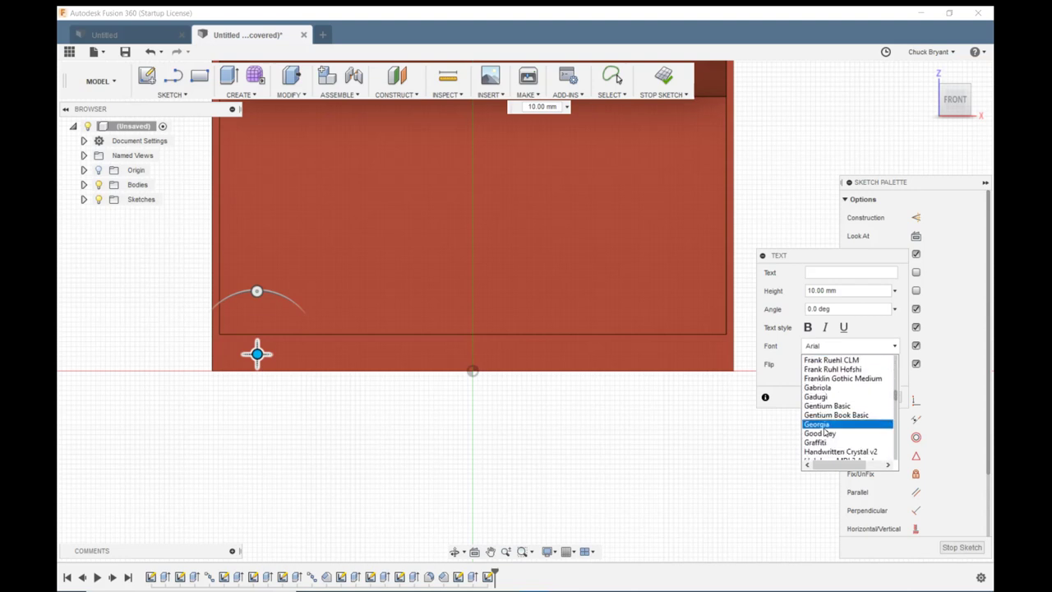
pyautogui.click(822, 426)
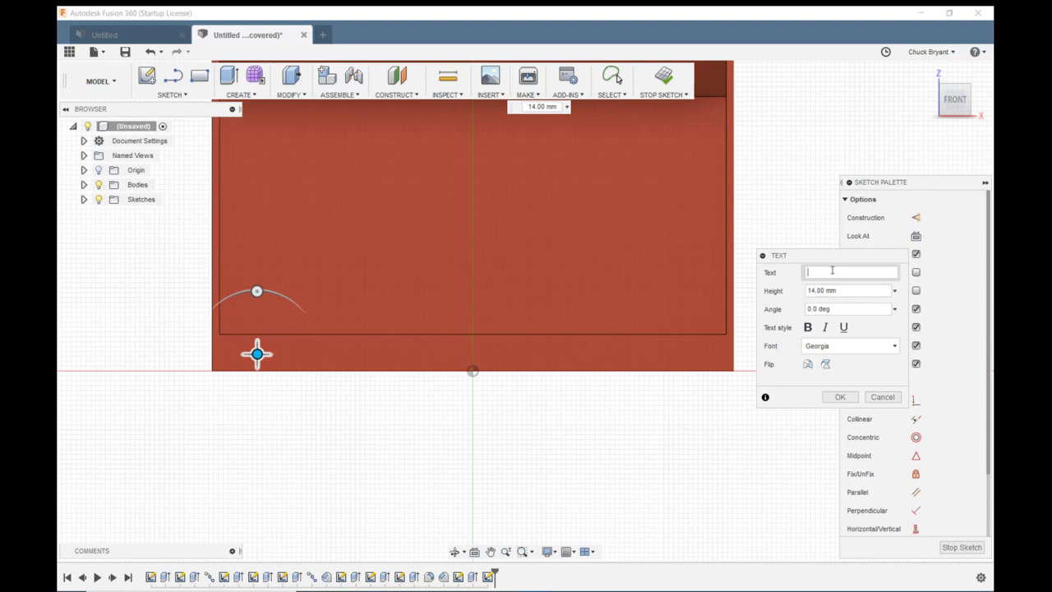
# - Enter the spaced labels TH RP GI CU and drag them beneath the four lower holes
pyautogui.click(831, 269)
pyautogui.write('TH BP')
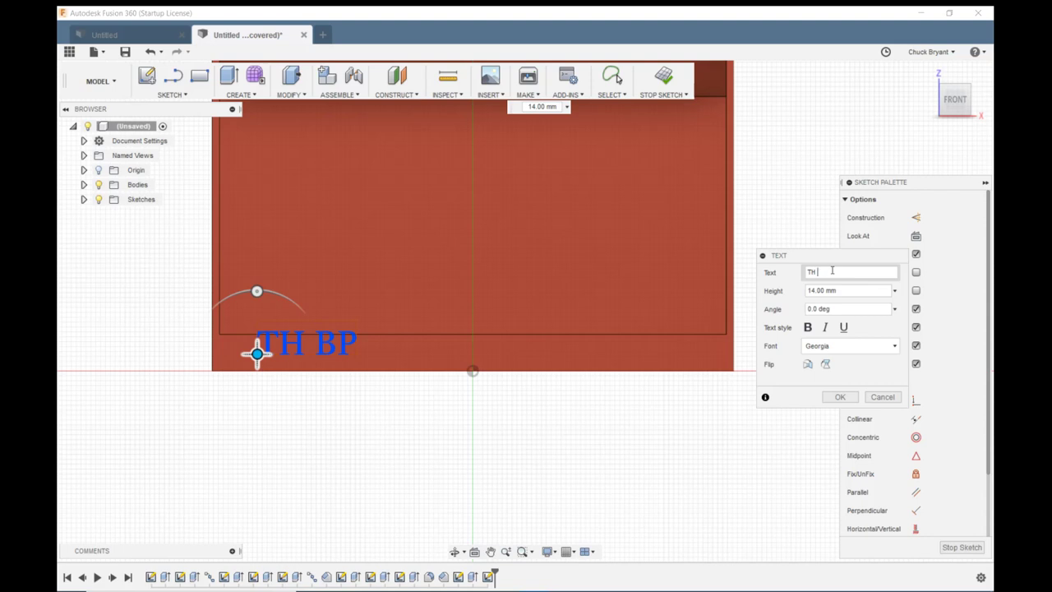
pyautogui.write('RP GI CU')
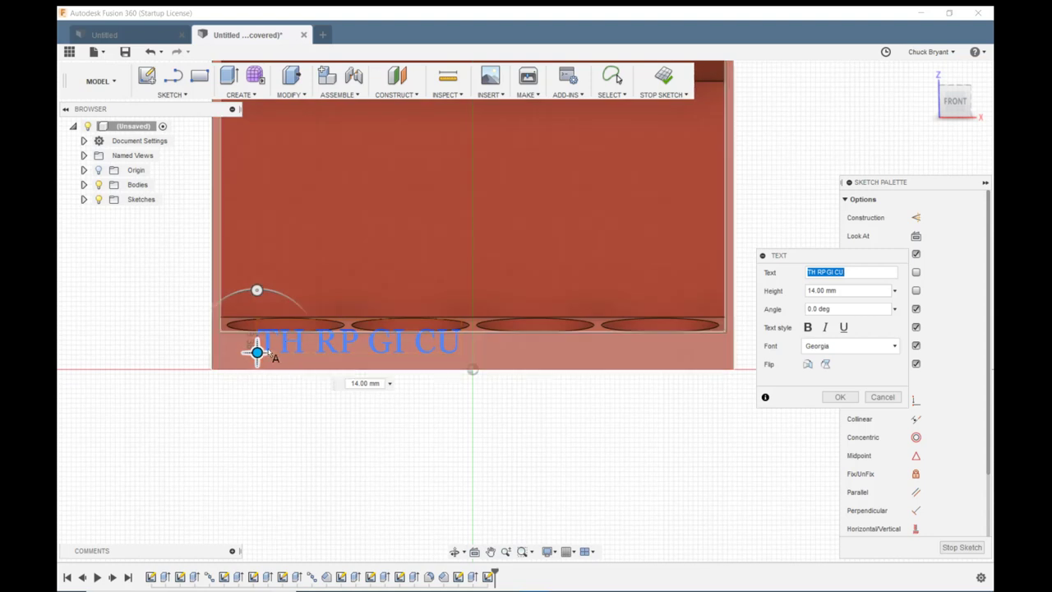
pyautogui.moveTo(257, 353); pyautogui.dragTo(254, 360)
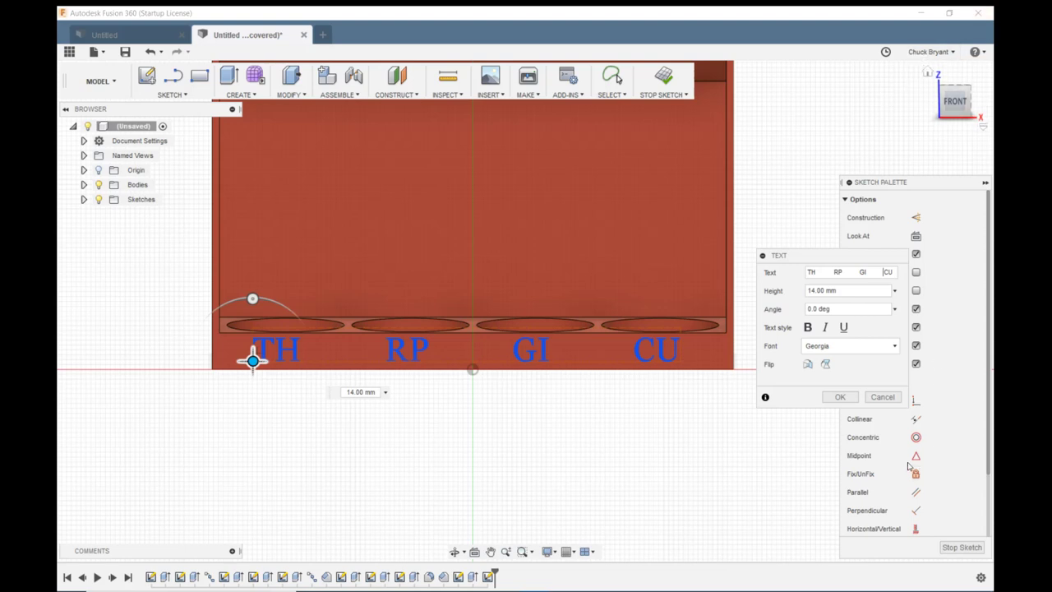
pyautogui.click(385, 392)
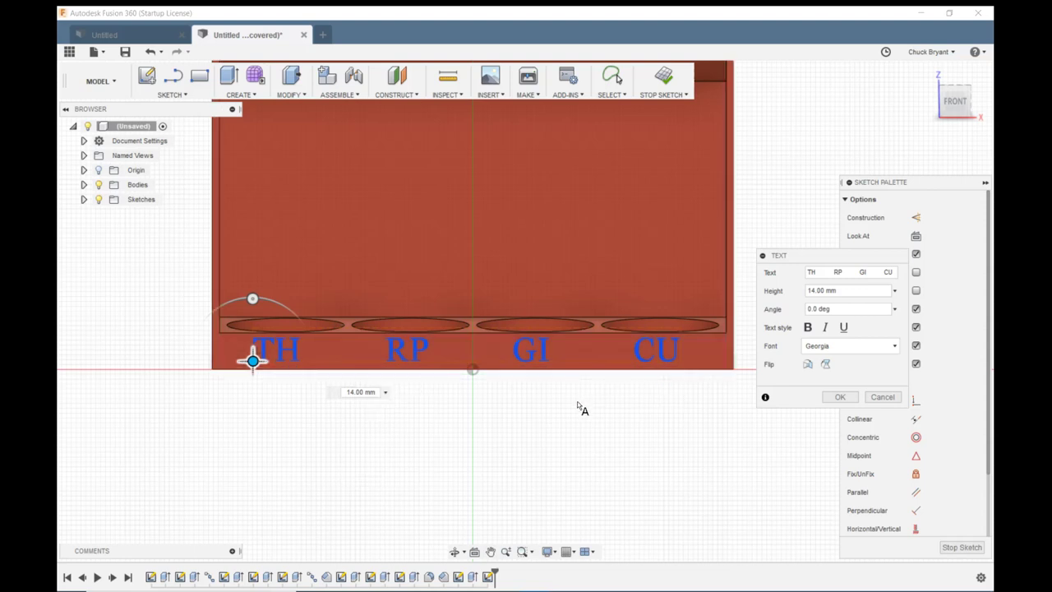
pyautogui.keyDown('shift'); pyautogui.moveTo(611, 410); pyautogui.dragTo(605, 397, button='middle'); pyautogui.keyUp('shift')
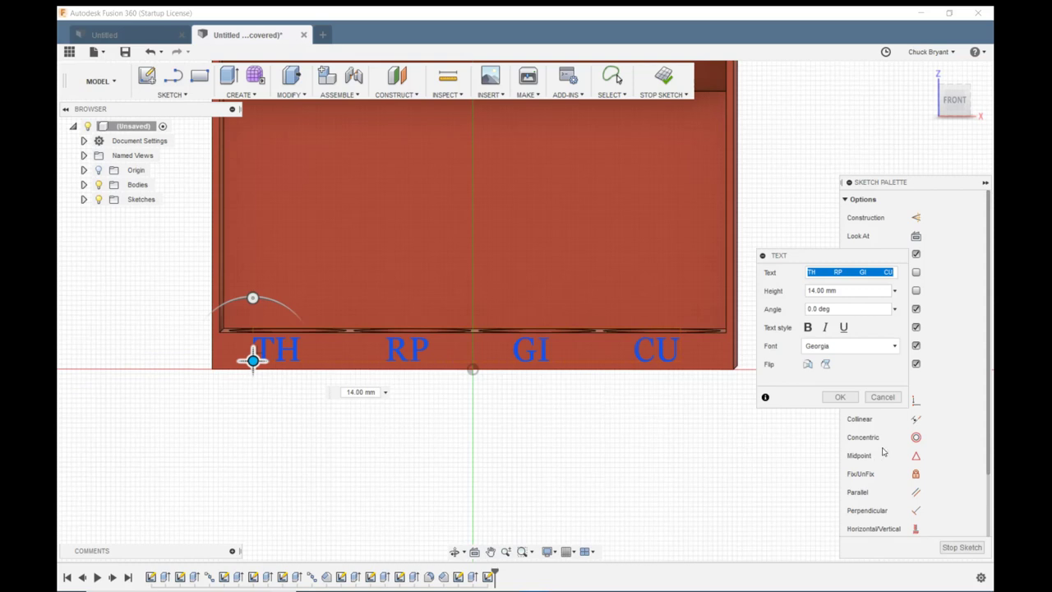
# - Place the TH RP GI CU text and extrude it 1 mm as raised, joined letters
pyautogui.click(840, 398)
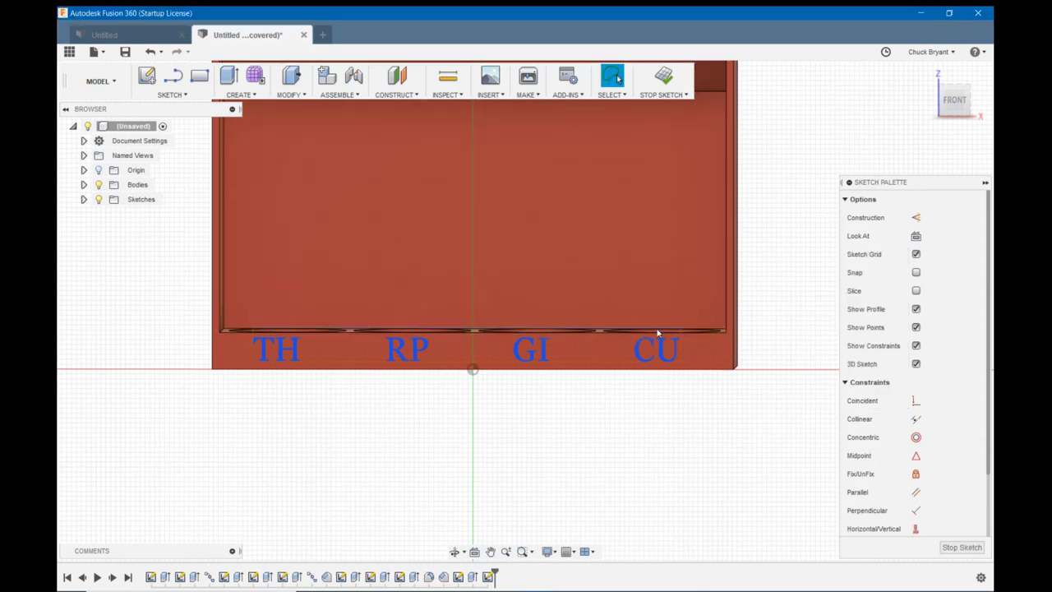
pyautogui.moveTo(726, 401)
pyautogui.keyDown('shift'); pyautogui.mouseDown(button='middle')
pyautogui.moveTo(735, 397)
pyautogui.moveTo(734, 411)
pyautogui.mouseUp(button='middle'); pyautogui.keyUp('shift')
pyautogui.scroll(5, 398, 307)
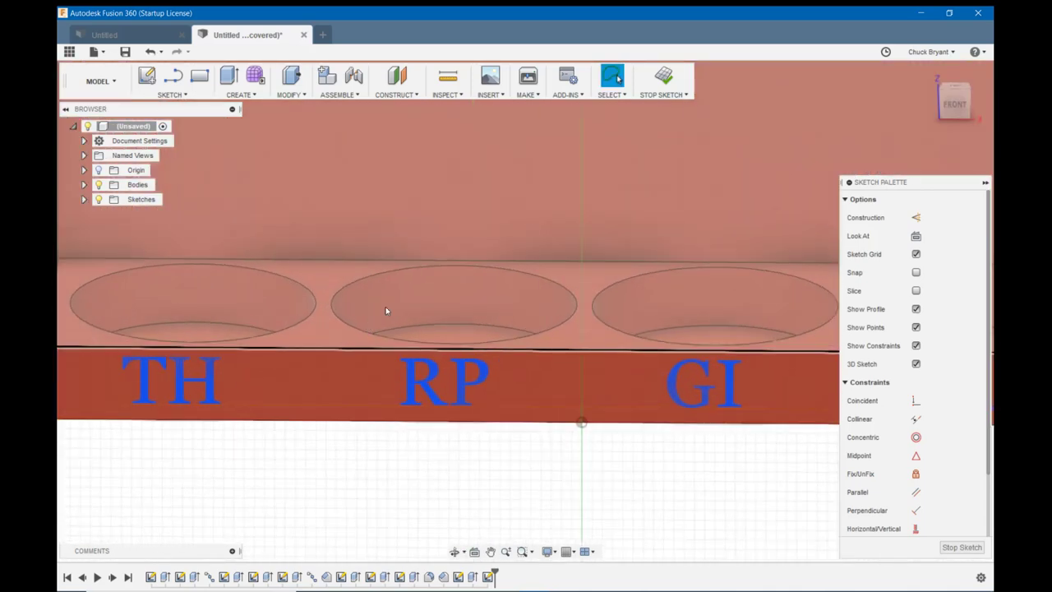
pyautogui.press('e')
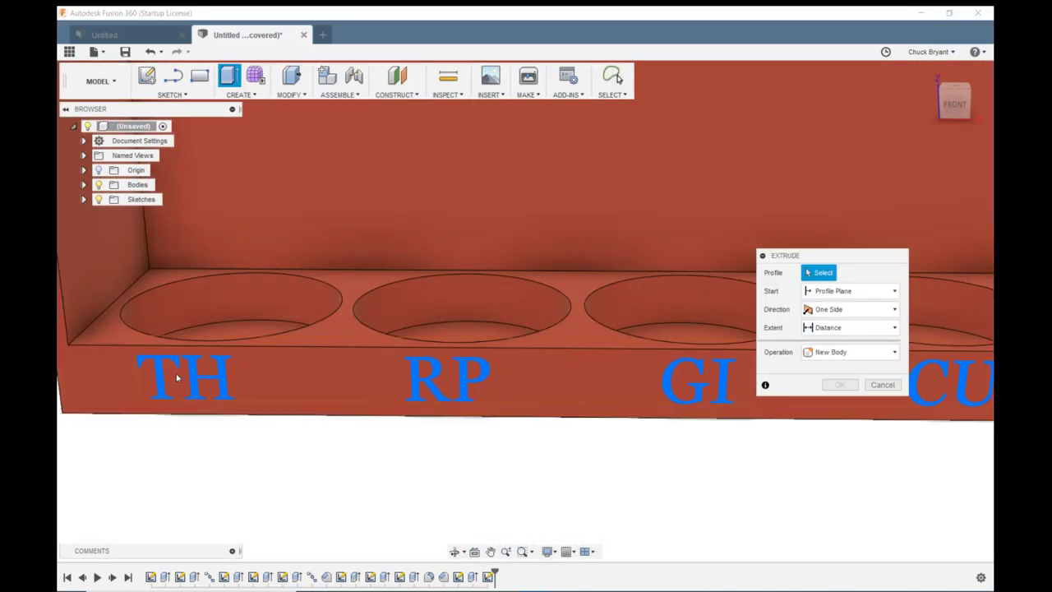
pyautogui.click(194, 379)
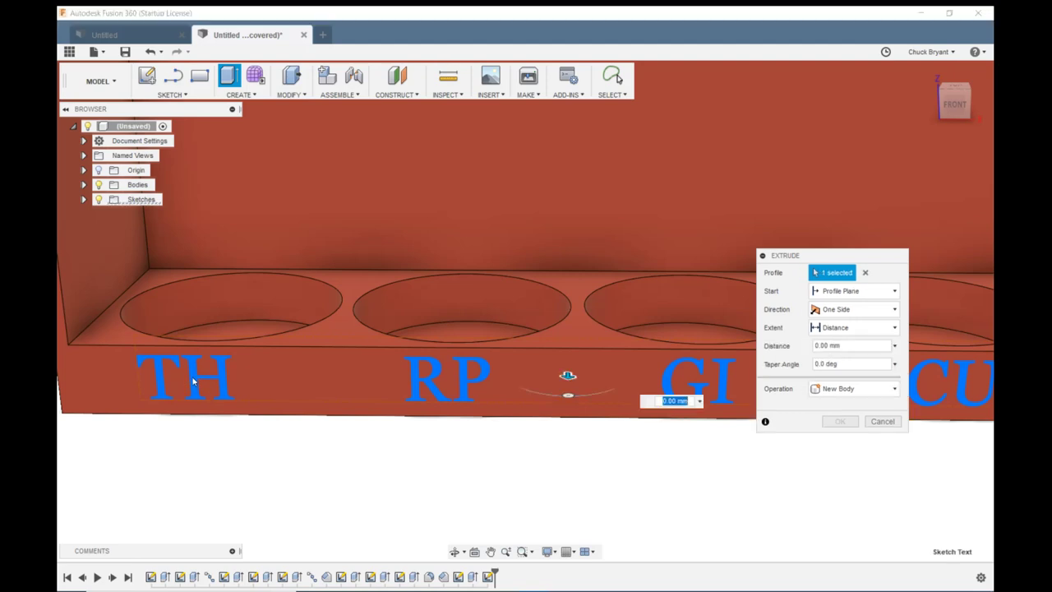
pyautogui.write('1')
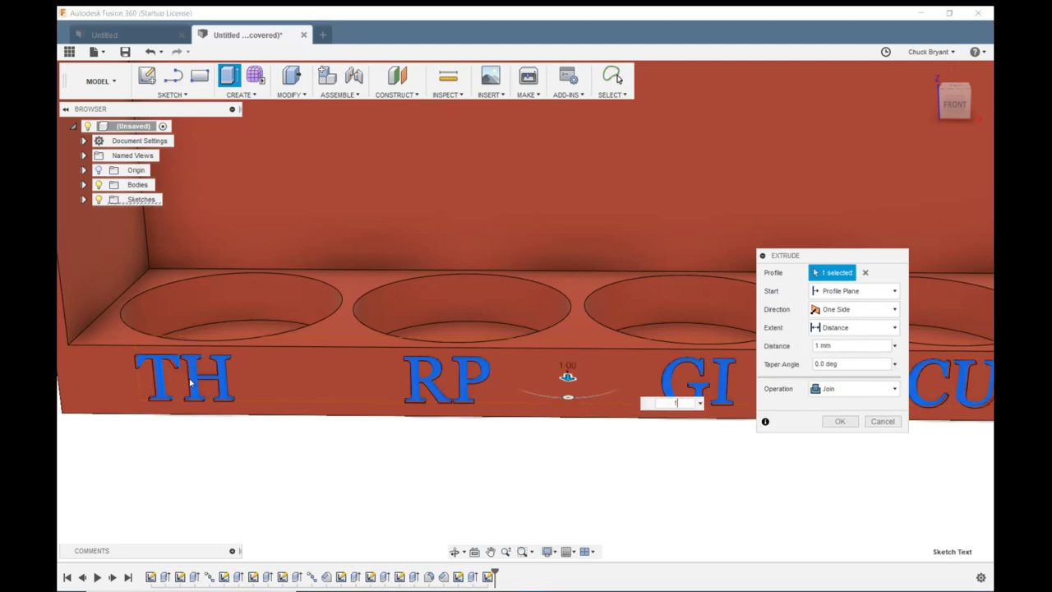
pyautogui.click(840, 421)
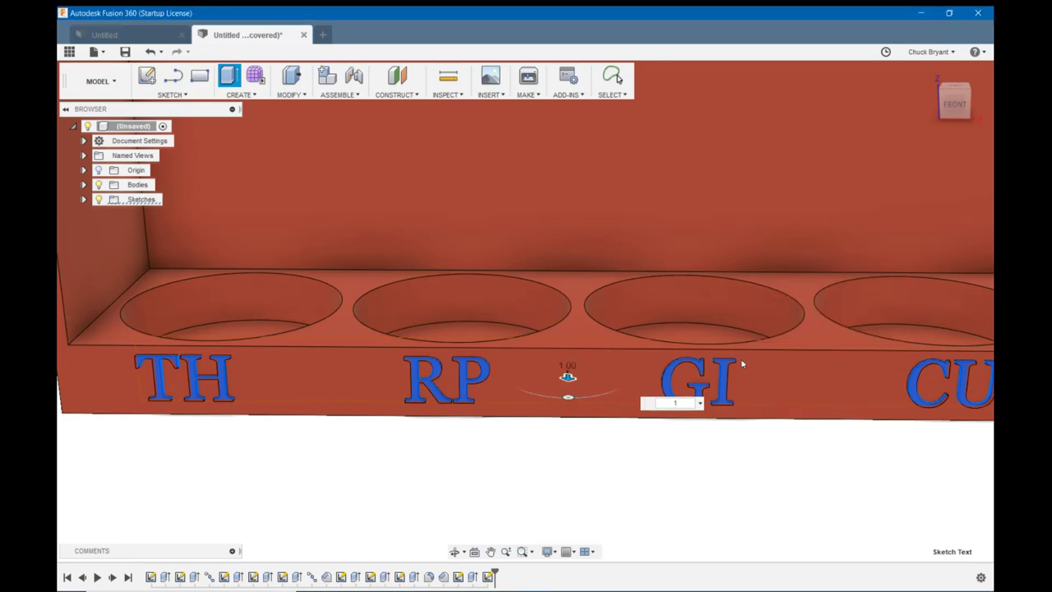
pyautogui.press('F6')
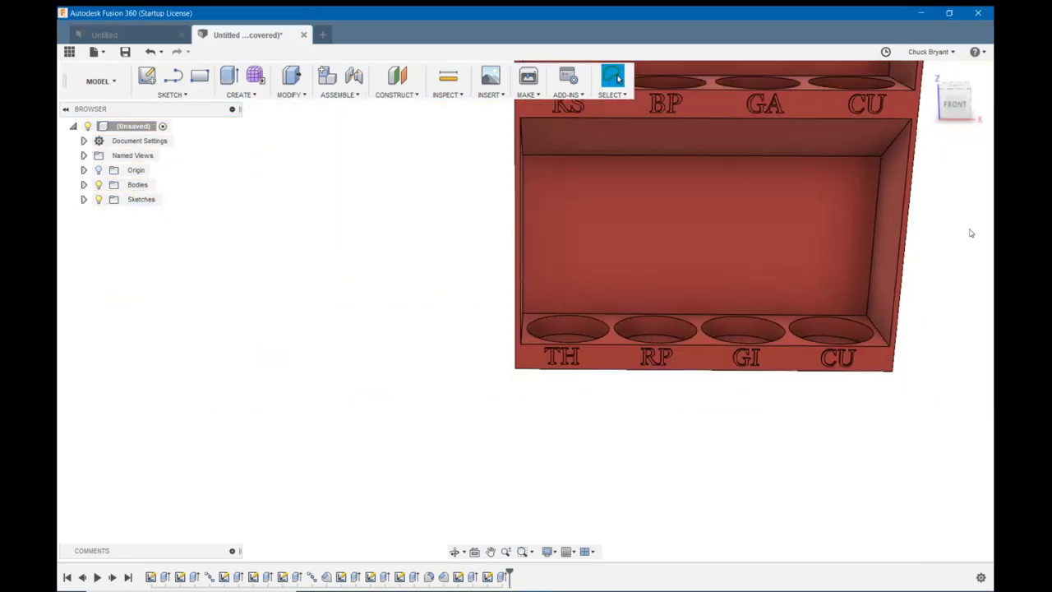
pyautogui.moveTo(970, 233); pyautogui.dragTo(811, 301, button='middle')
pyautogui.scroll(-3, 851, 238)
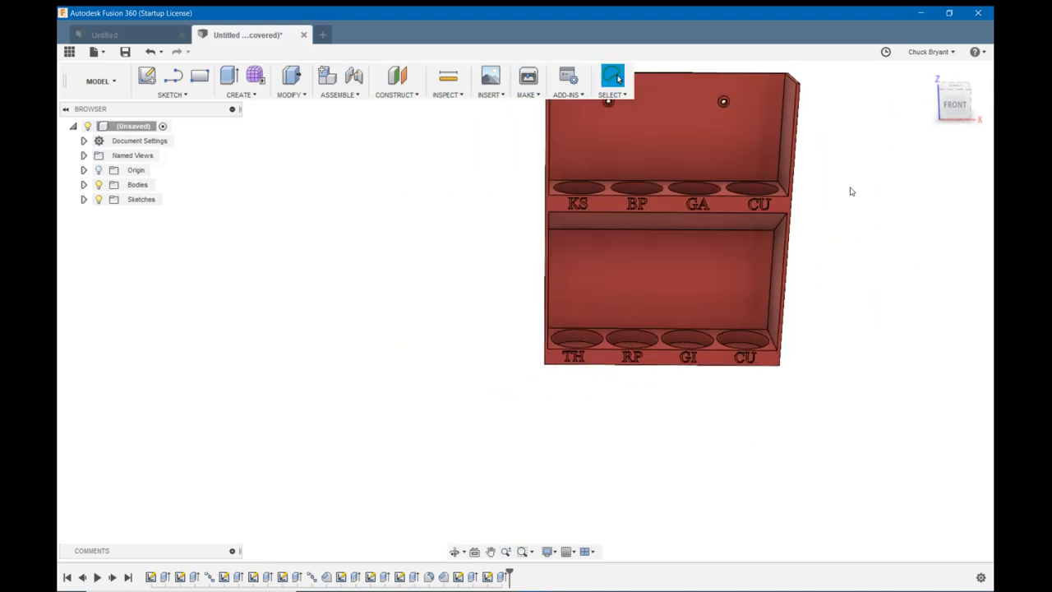
pyautogui.keyDown('shift'); pyautogui.moveTo(849, 193); pyautogui.dragTo(685, 293, button='middle'); pyautogui.keyUp('shift')
pyautogui.scroll(3, 725, 256)
pyautogui.scroll(2, 737, 255)
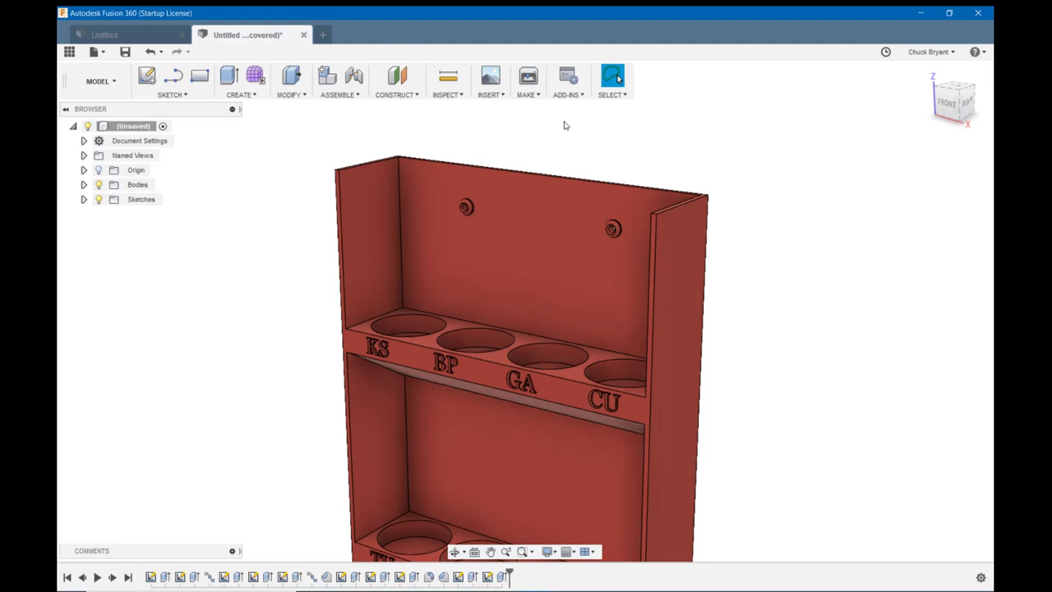
pyautogui.scroll(-2, 566, 125)
# - Fillet the two top outer corner edges of the side panels with a 55 mm radius
pyautogui.moveTo(608, 113); pyautogui.dragTo(589, 145, button='middle')
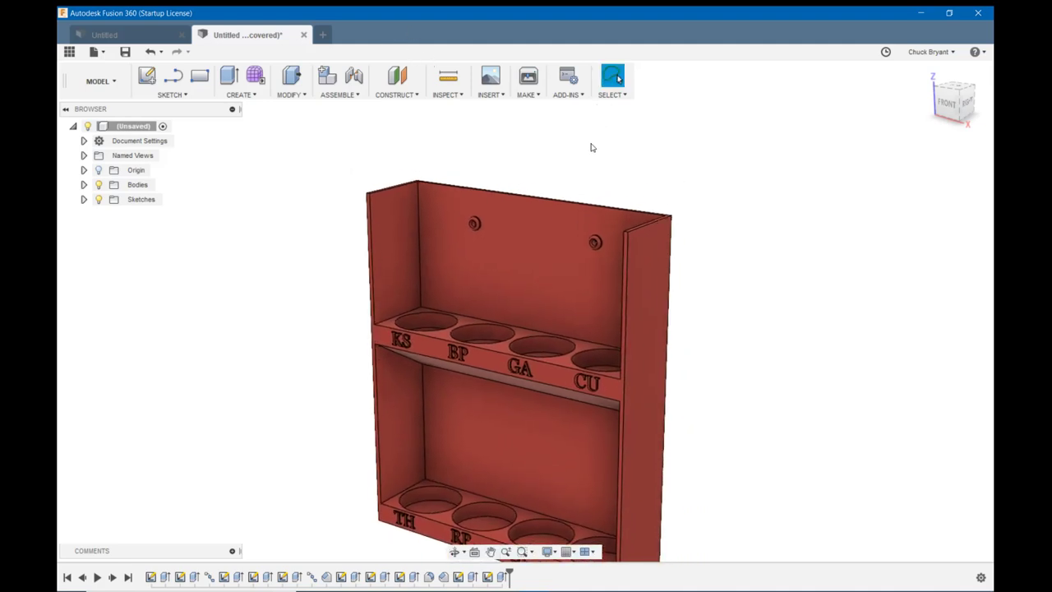
pyautogui.click(292, 97)
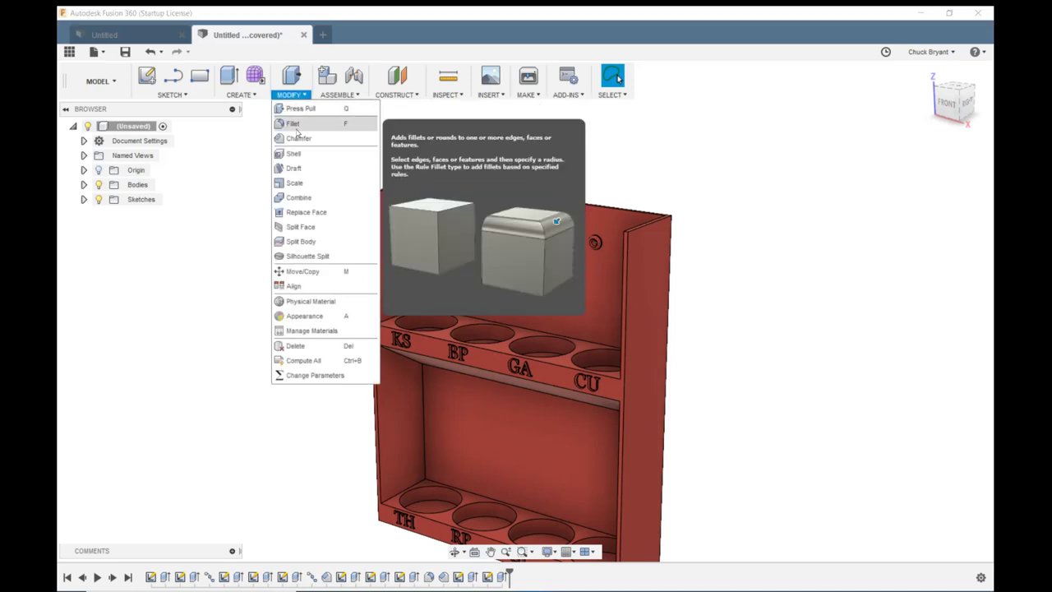
pyautogui.click(294, 126)
pyautogui.scroll(4, 338, 187)
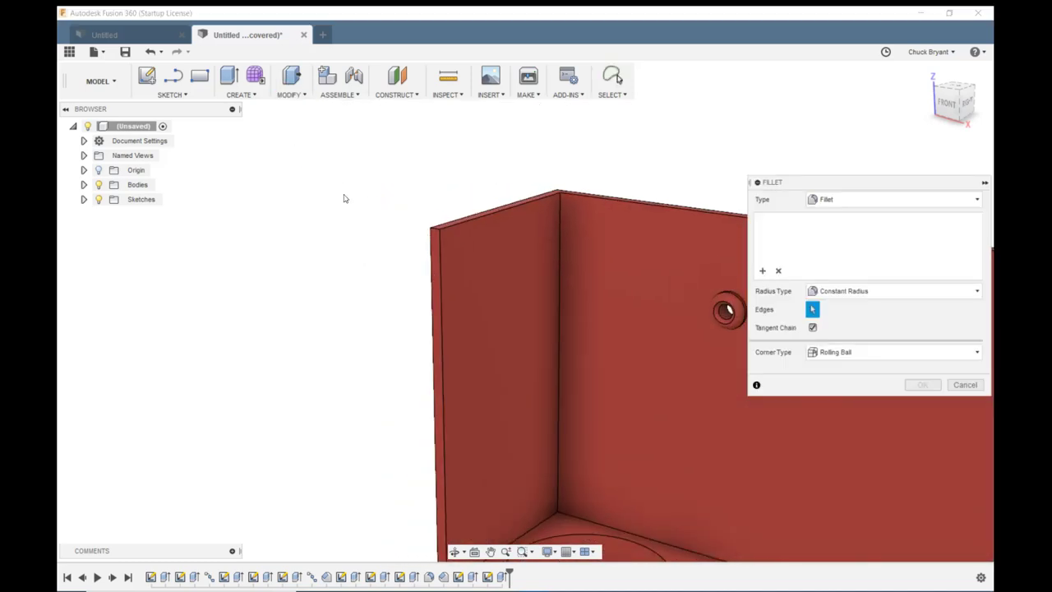
pyautogui.click(437, 231)
pyautogui.keyDown('shift'); pyautogui.moveTo(532, 274); pyautogui.dragTo(344, 208, button='middle'); pyautogui.keyUp('shift')
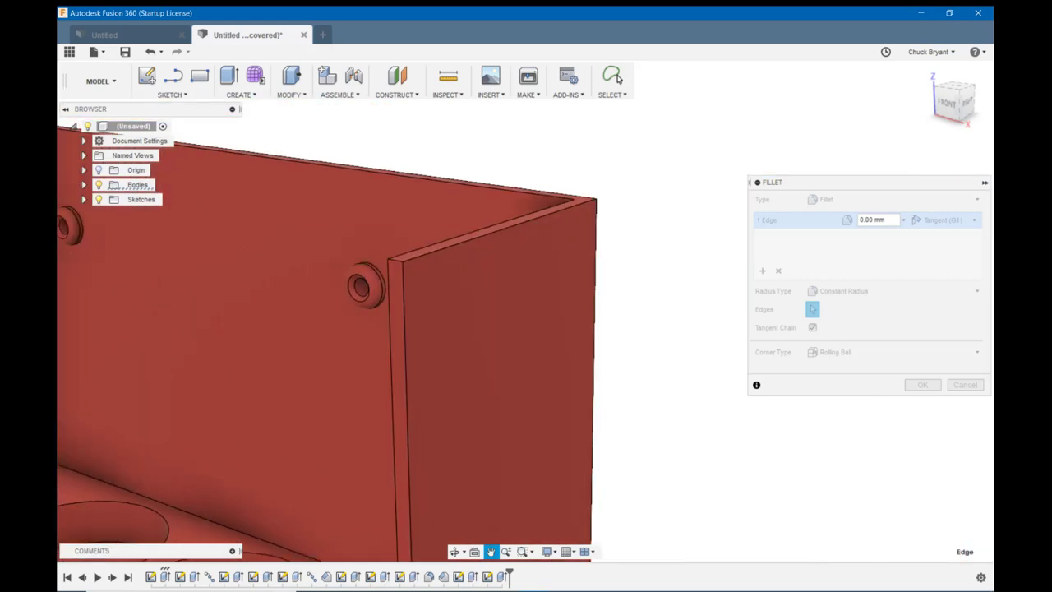
pyautogui.click(399, 263)
pyautogui.keyDown('shift'); pyautogui.moveTo(482, 252); pyautogui.dragTo(482, 252, button='middle'); pyautogui.keyUp('shift')
pyautogui.scroll(-3, 482, 253)
pyautogui.keyDown('shift'); pyautogui.moveTo(356, 272); pyautogui.dragTo(444, 271, button='middle'); pyautogui.keyUp('shift')
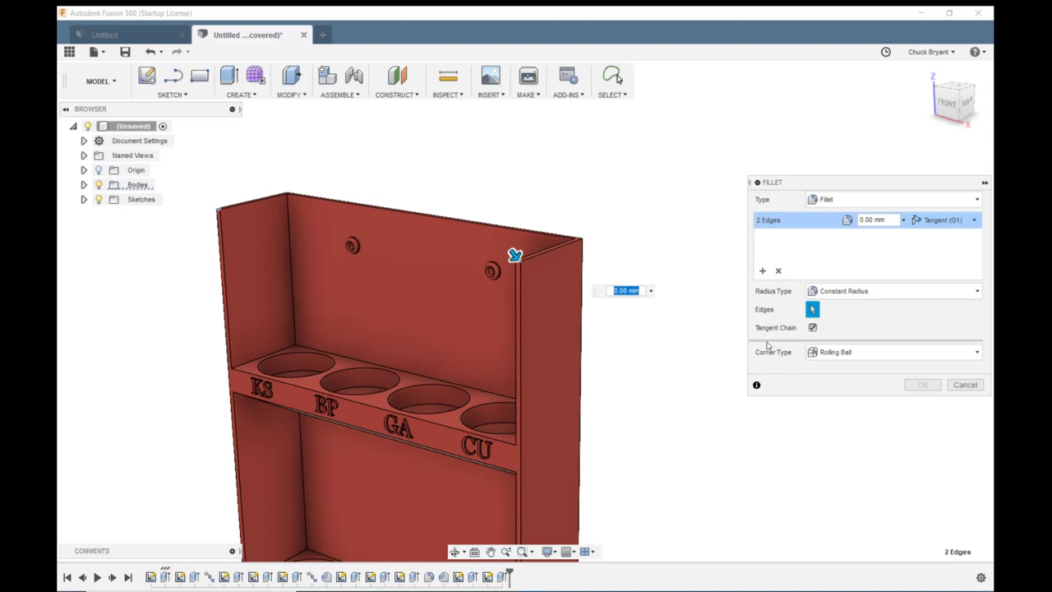
pyautogui.moveTo(511, 253); pyautogui.dragTo(534, 280)
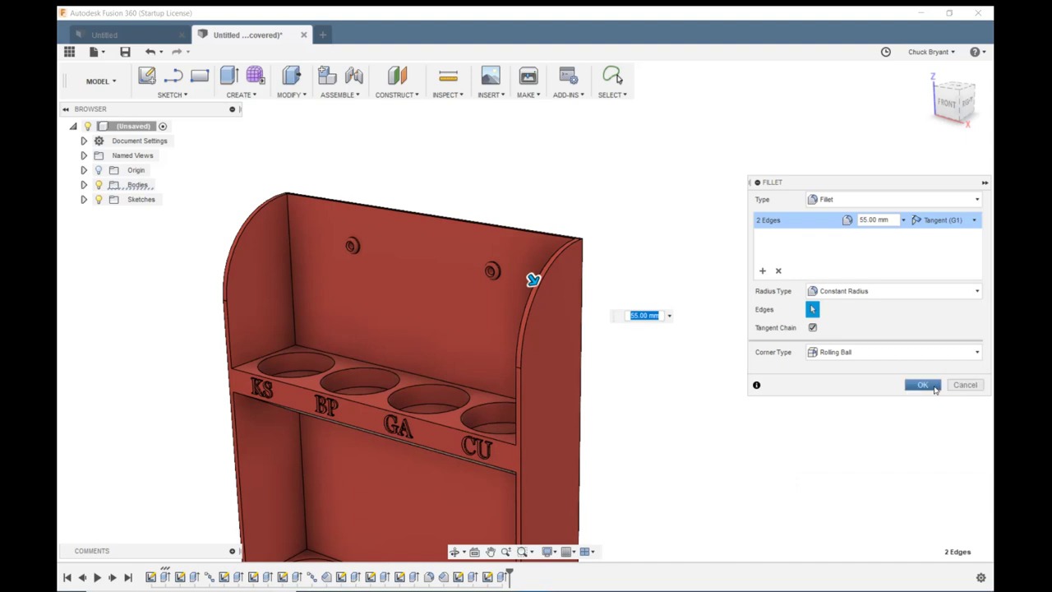
pyautogui.click(933, 384)
pyautogui.scroll(-3, 632, 360)
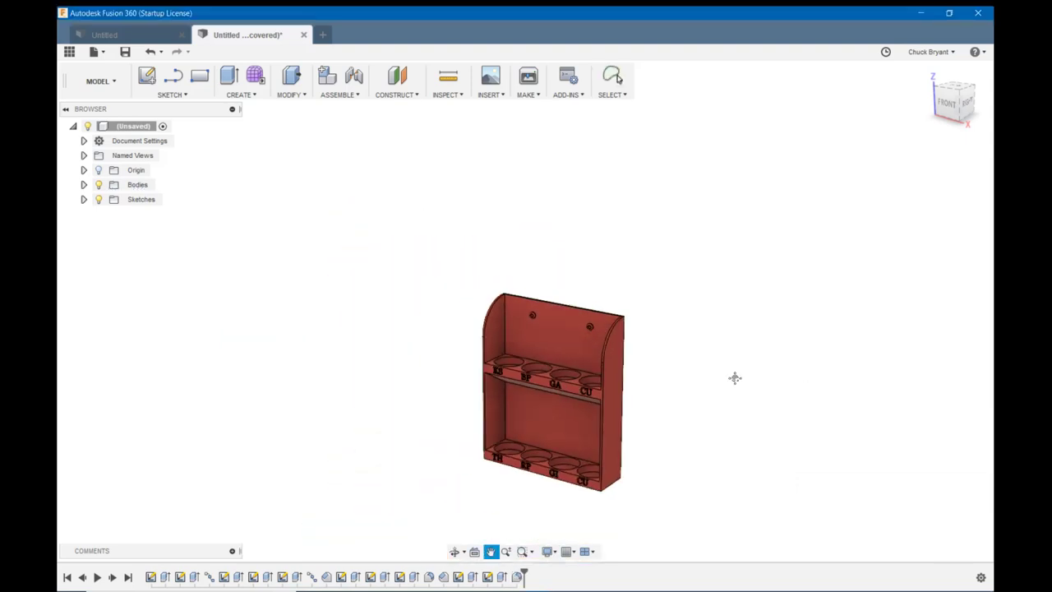
pyautogui.moveTo(727, 364); pyautogui.dragTo(695, 294, button='middle')
pyautogui.scroll(5, 694, 300)
pyautogui.keyDown('shift'); pyautogui.moveTo(647, 234); pyautogui.dragTo(665, 327, button='middle'); pyautogui.keyUp('shift')
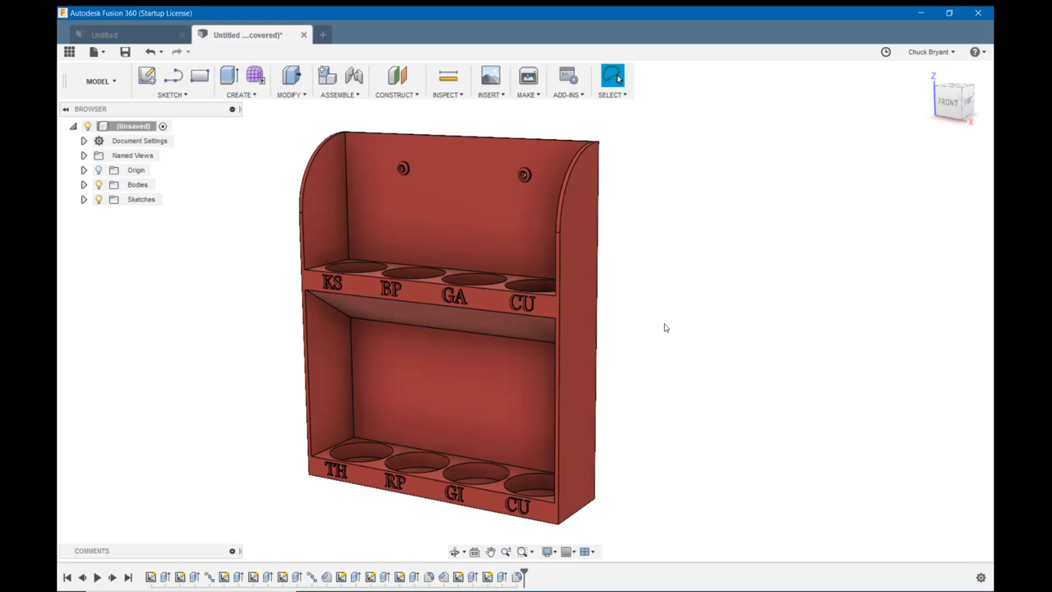
pyautogui.keyDown('shift'); pyautogui.moveTo(669, 265); pyautogui.dragTo(690, 262, button='middle'); pyautogui.keyUp('shift')
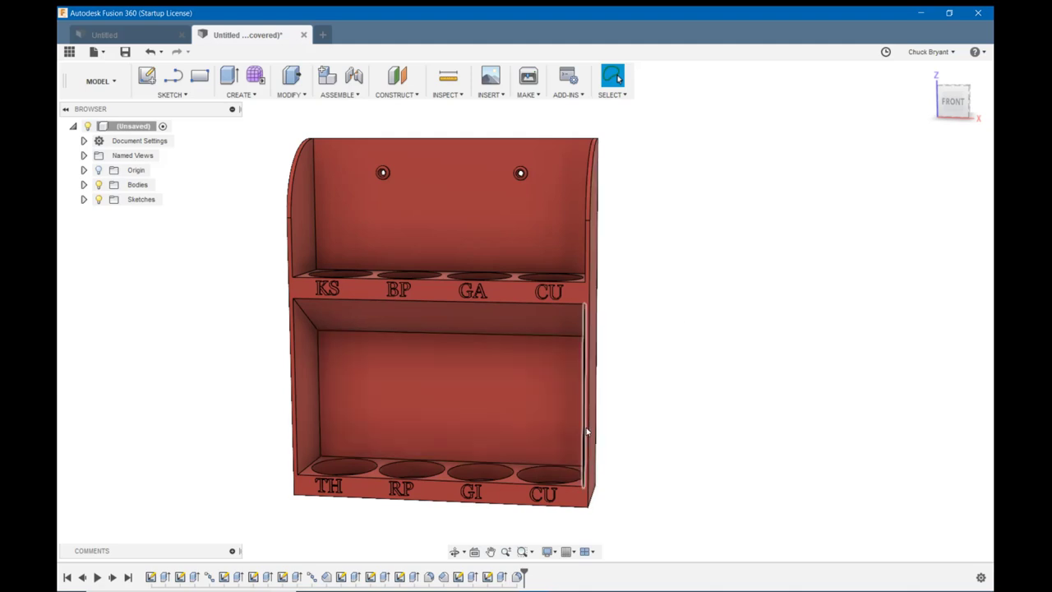
pyautogui.keyDown('shift'); pyautogui.moveTo(750, 291); pyautogui.dragTo(740, 284, button='middle'); pyautogui.keyUp('shift')
pyautogui.press('Escape')
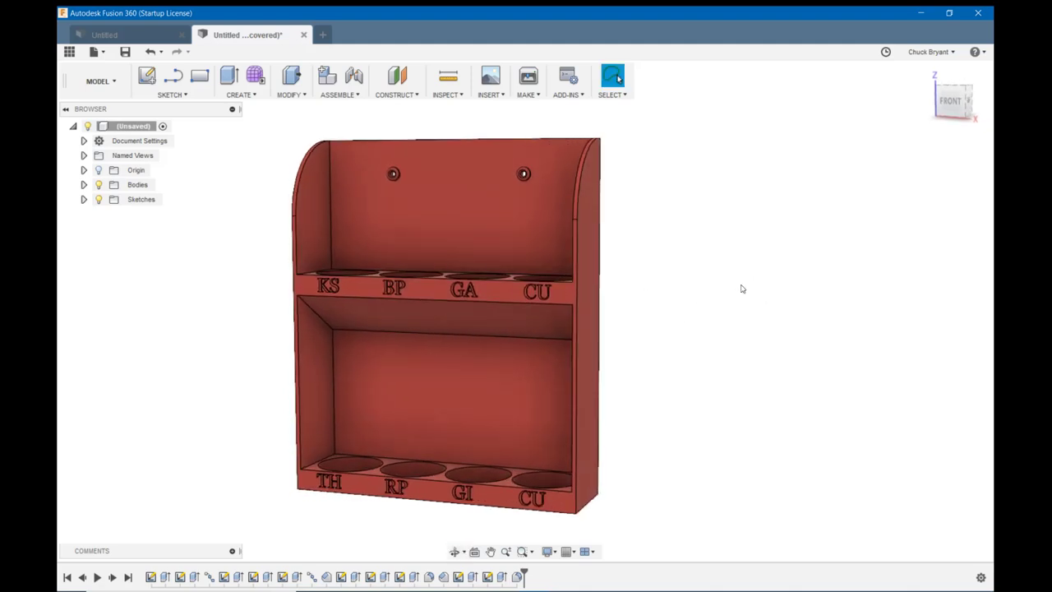